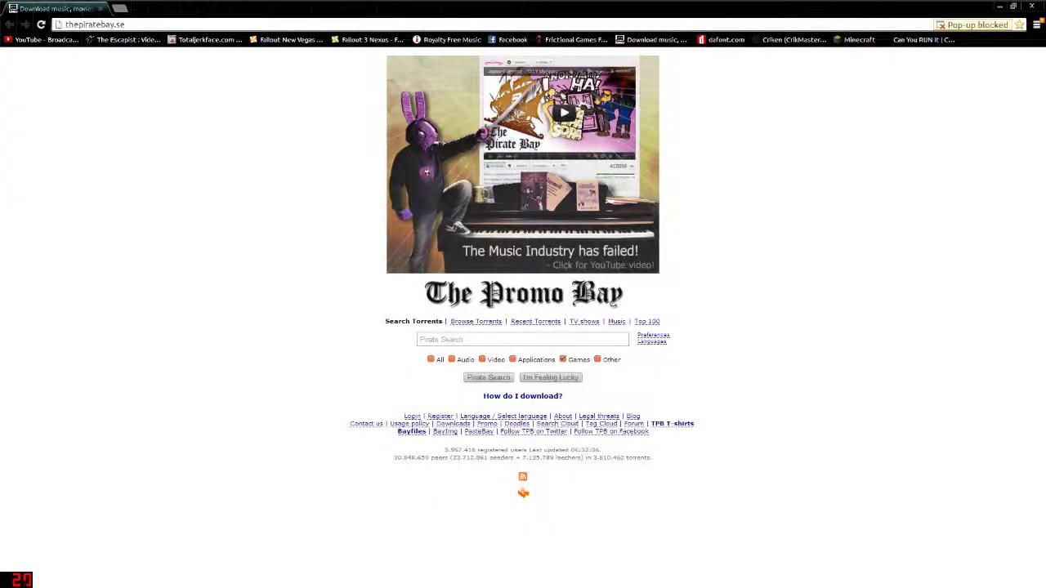
Search the torrent site's Games category for "siren"
{"action": "left_click", "coordinate": [486, 340]}
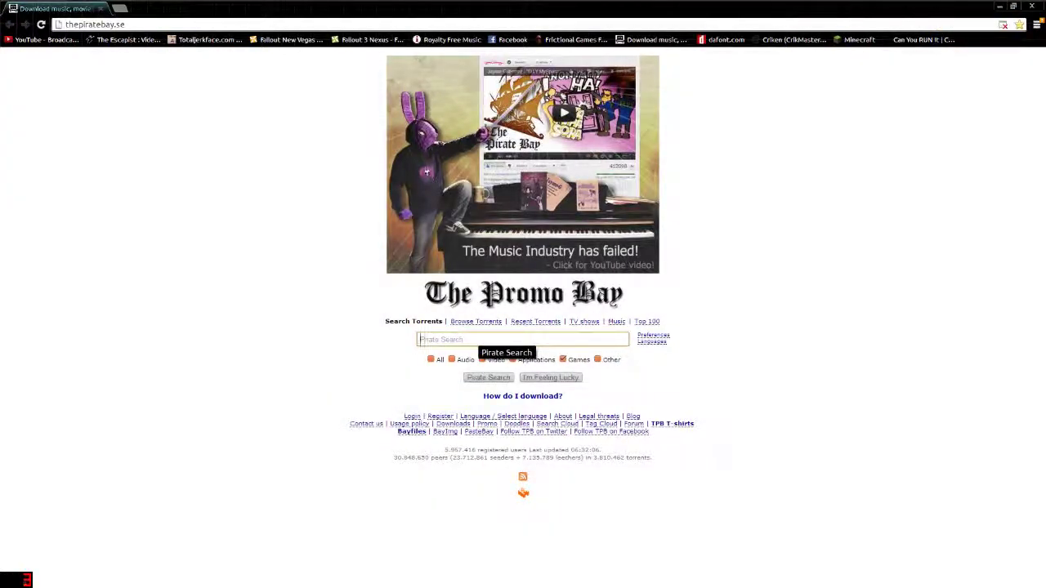
{"action": "type", "text": "siren"}
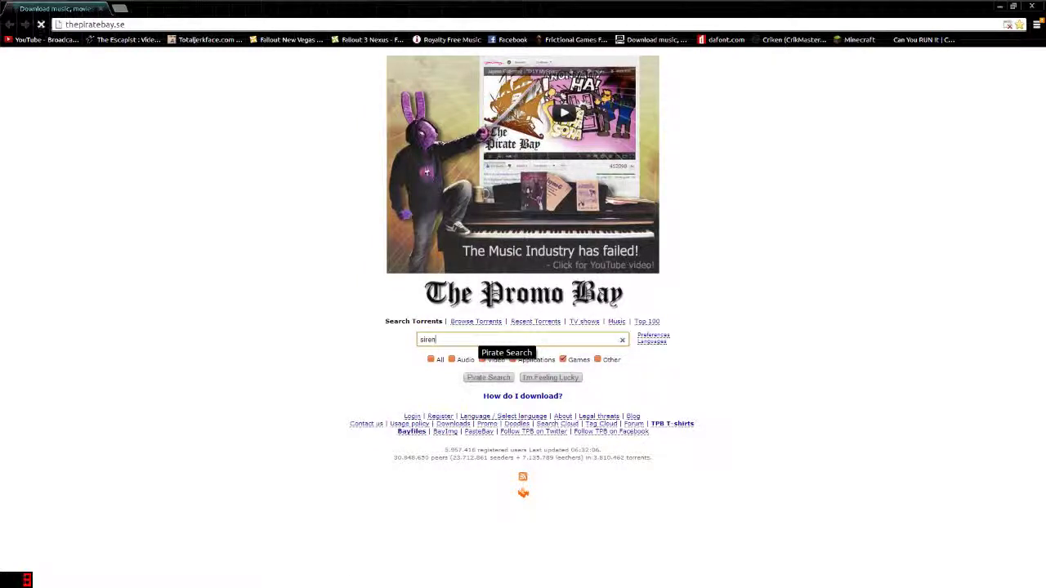
{"action": "key", "text": "Return"}
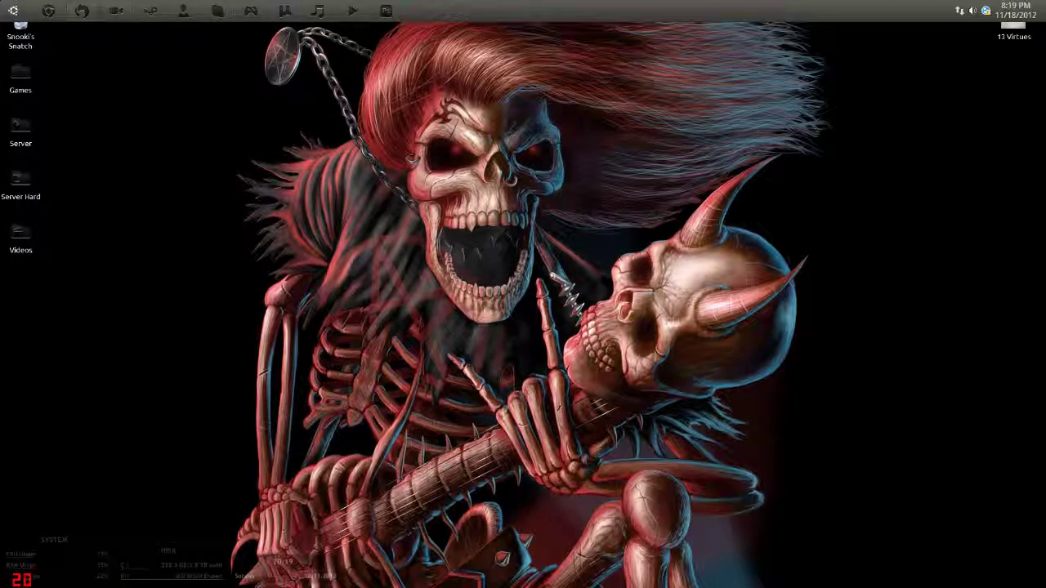
Find DAEMON Tools by searching the computer for "daemon", launch it and move its window nearer the screen's centre
{"action": "left_click", "coordinate": [13, 10]}
{"action": "type", "text": "da"}
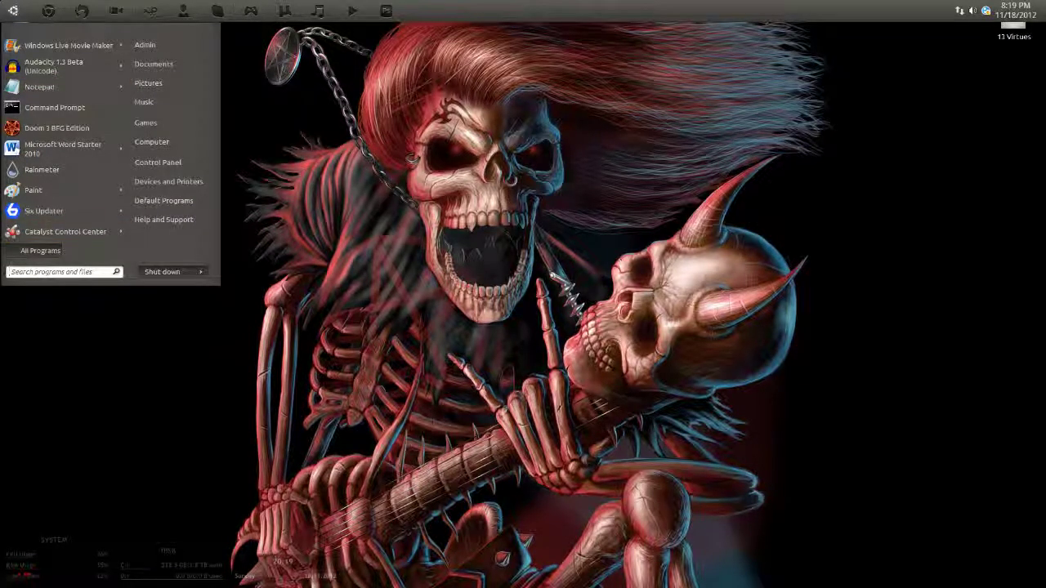
{"action": "type", "text": "emon"}
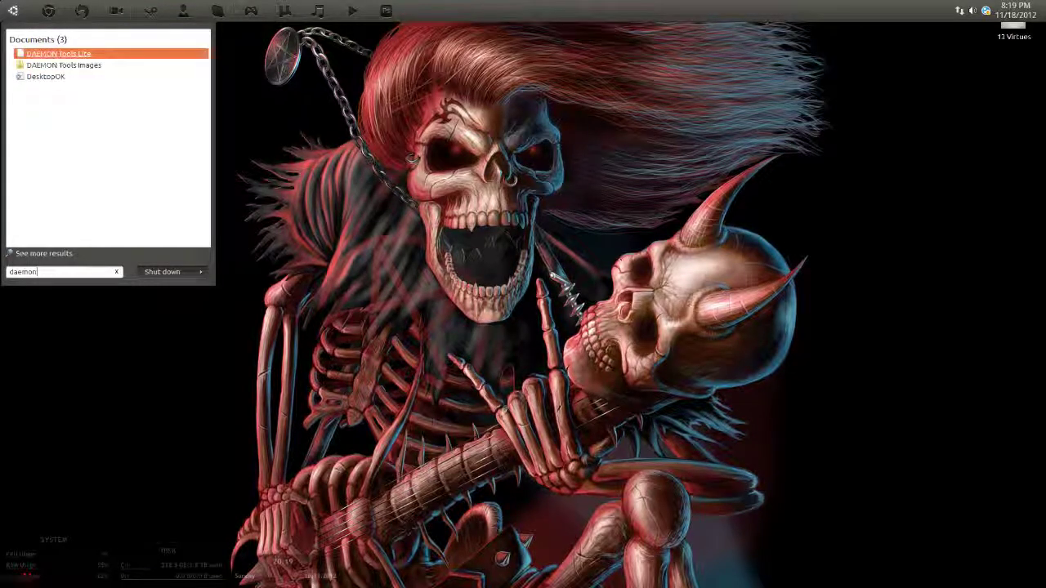
{"action": "key", "text": "Return"}
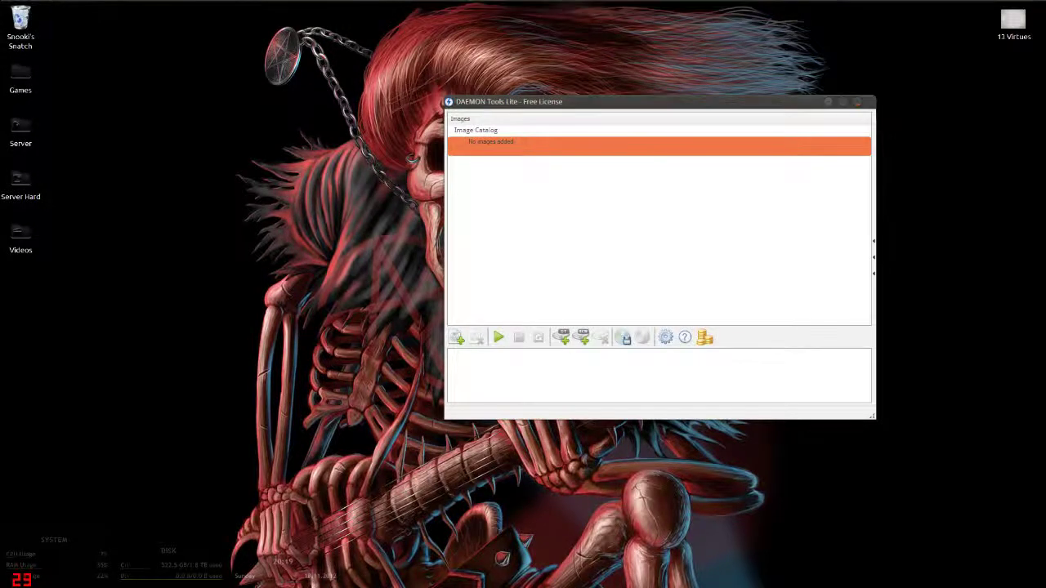
{"action": "left_click_drag", "start_coordinate": [607, 102], "coordinate": [452, 136]}
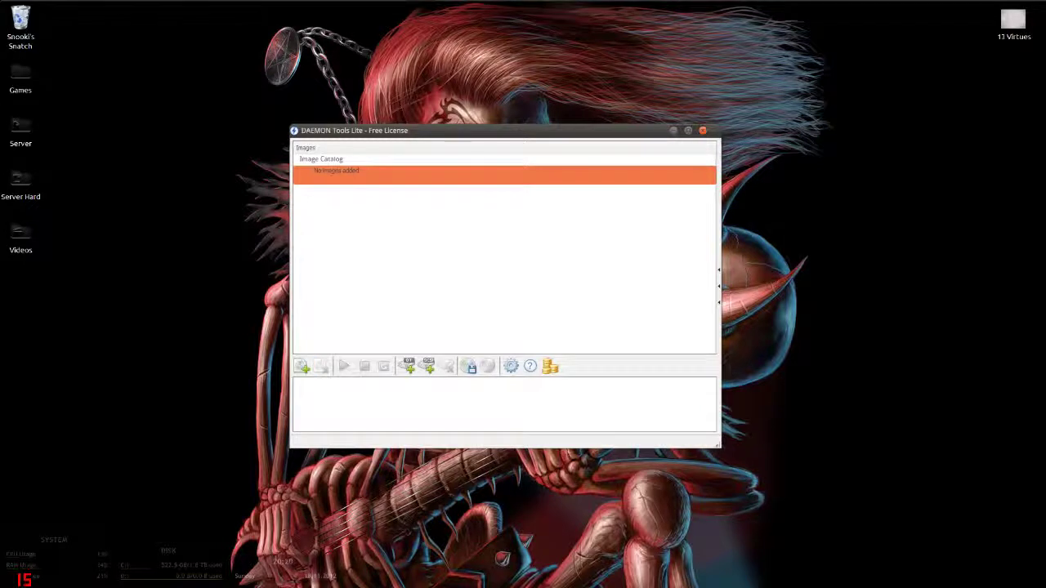
Check the Duke_Nukem_Forever-Razor1911 download in µTorrent and minimize its window
{"action": "mouse_move", "coordinate": [419, 2]}
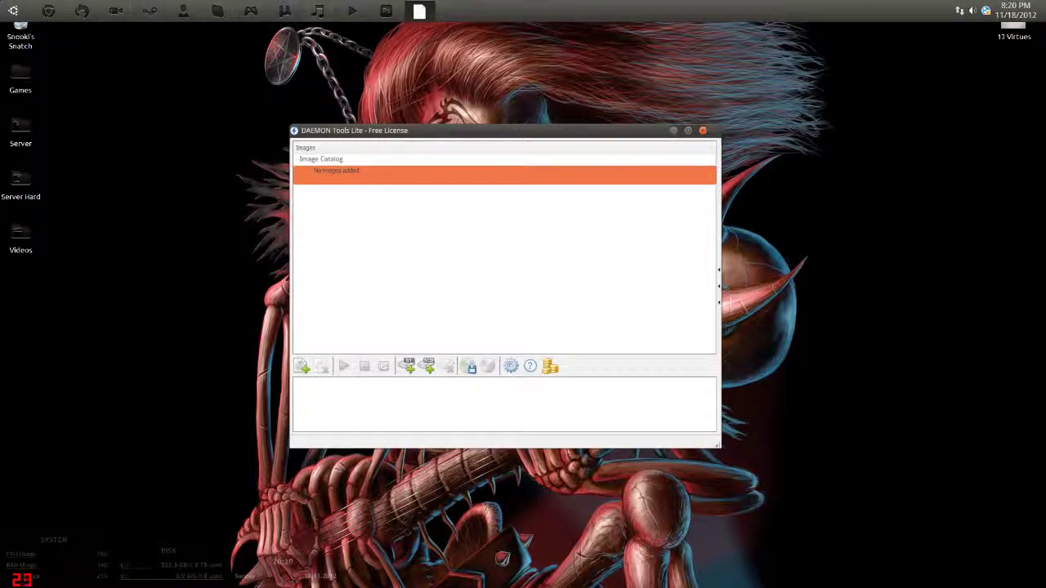
{"action": "left_click", "coordinate": [284, 11]}
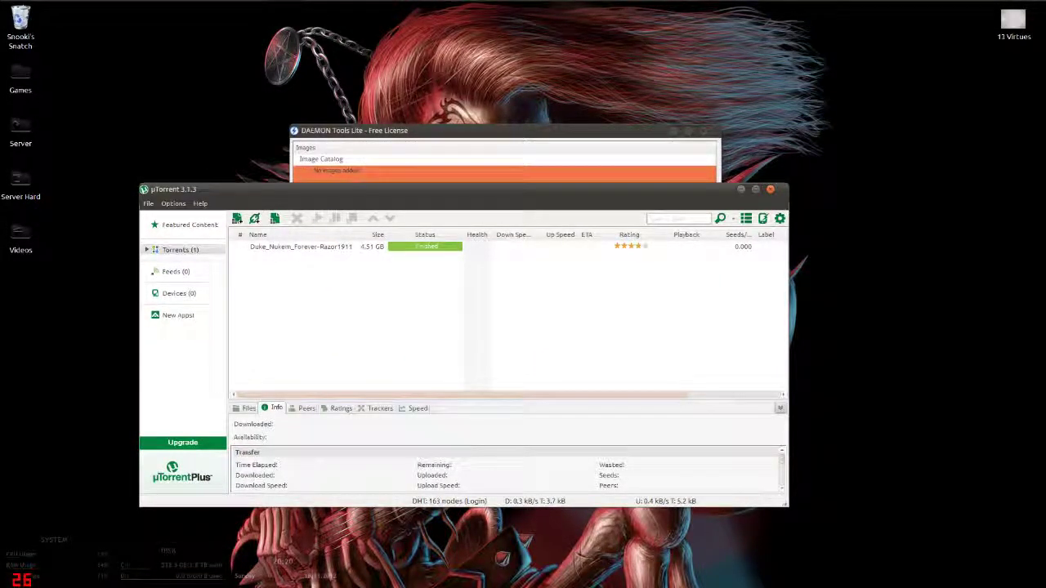
{"action": "left_click", "coordinate": [741, 190]}
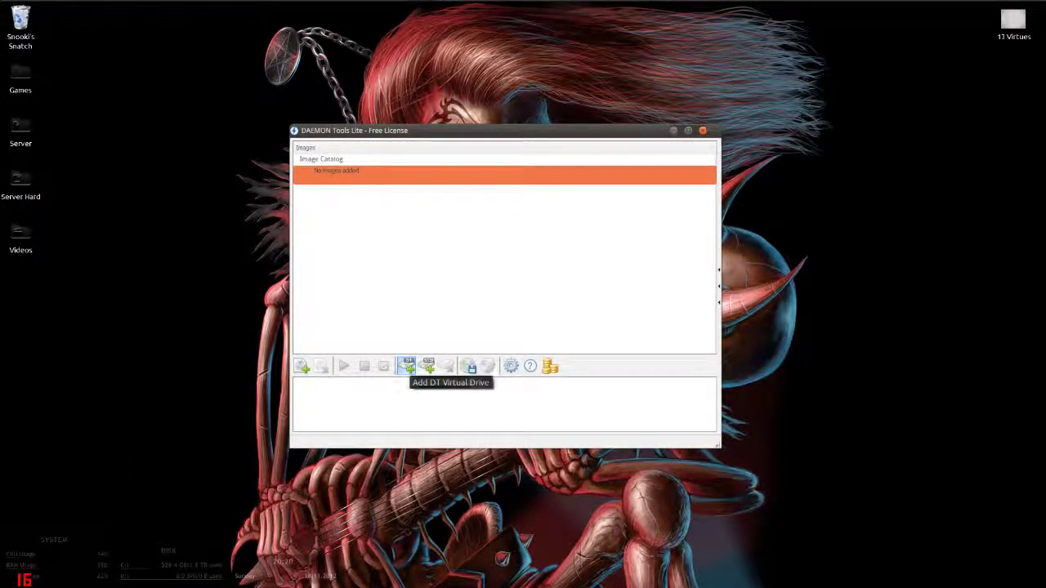
Add a DT virtual drive in DAEMON Tools Lite and view the computer's drives
{"action": "left_click", "coordinate": [406, 366]}
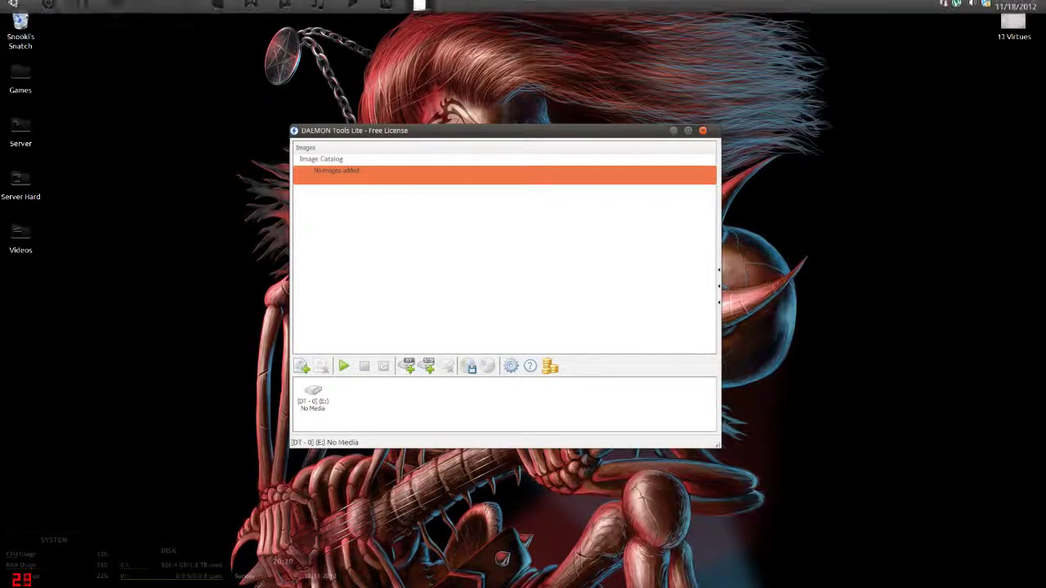
{"action": "left_click", "coordinate": [13, 5]}
{"action": "left_click", "coordinate": [164, 141]}
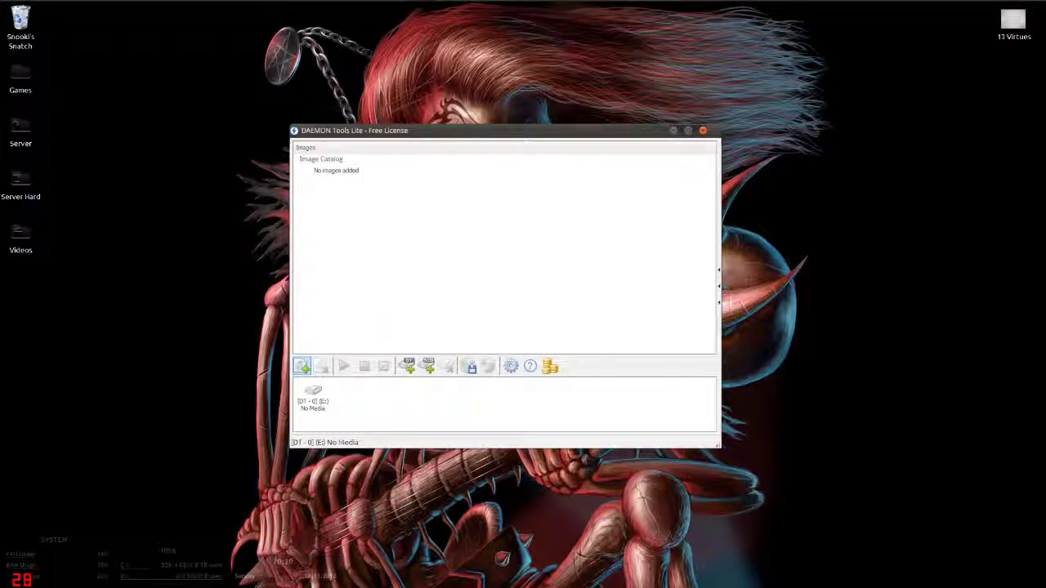
Add the rzr-dnfr image from the Duke_Nukem_Forever-Razor1911 folder in Downloads to the image catalog and mount it
{"action": "left_click", "coordinate": [301, 366]}
{"action": "left_click", "coordinate": [374, 237]}
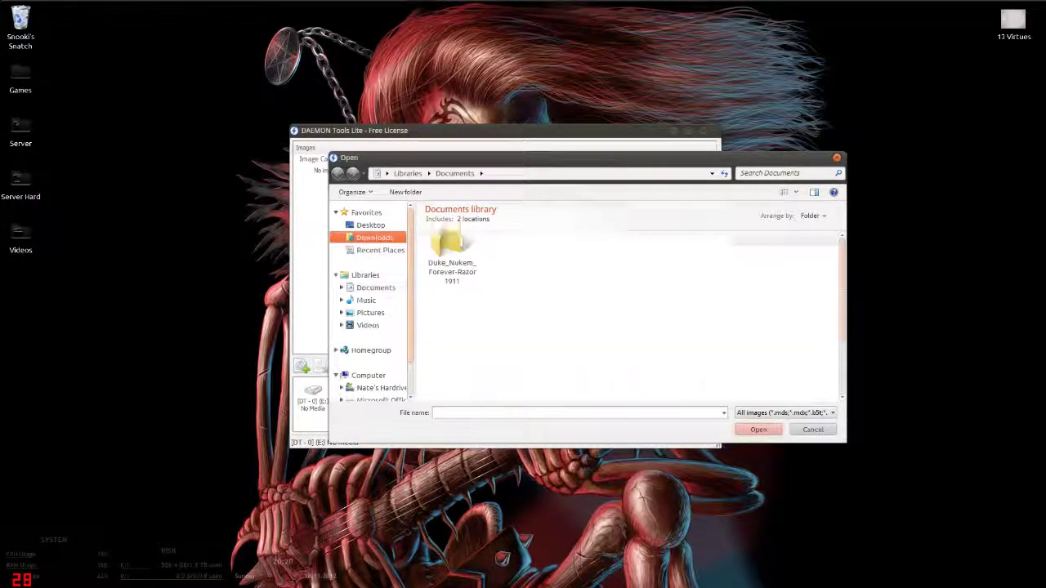
{"action": "double_click", "coordinate": [443, 229]}
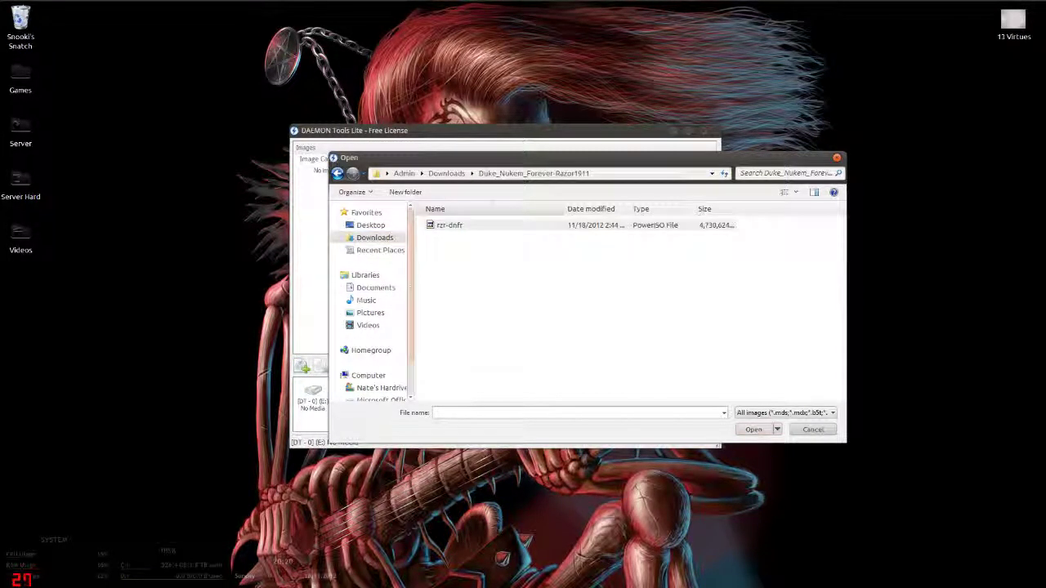
{"action": "double_click", "coordinate": [449, 225]}
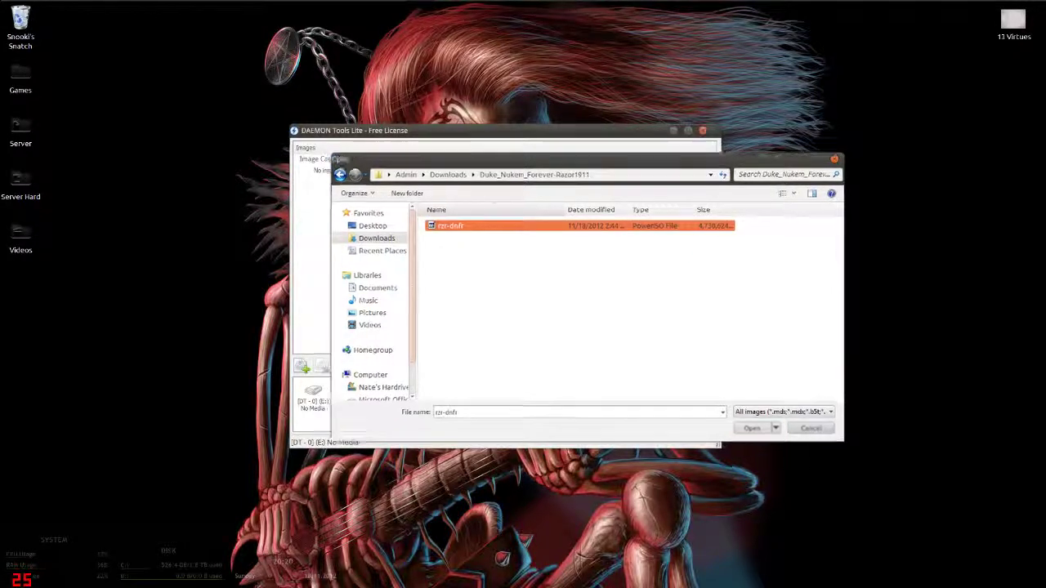
{"action": "double_click", "coordinate": [396, 175]}
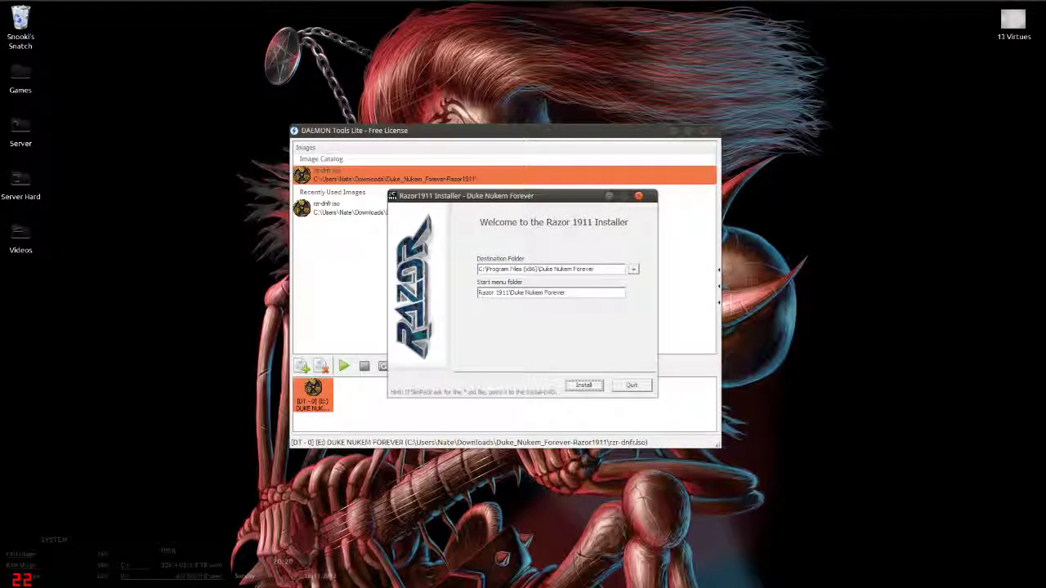
Move the installer window up and set its destination folder to C:\Games\Duke Nukem Forever
{"action": "left_click_drag", "start_coordinate": [564, 195], "coordinate": [562, 170]}
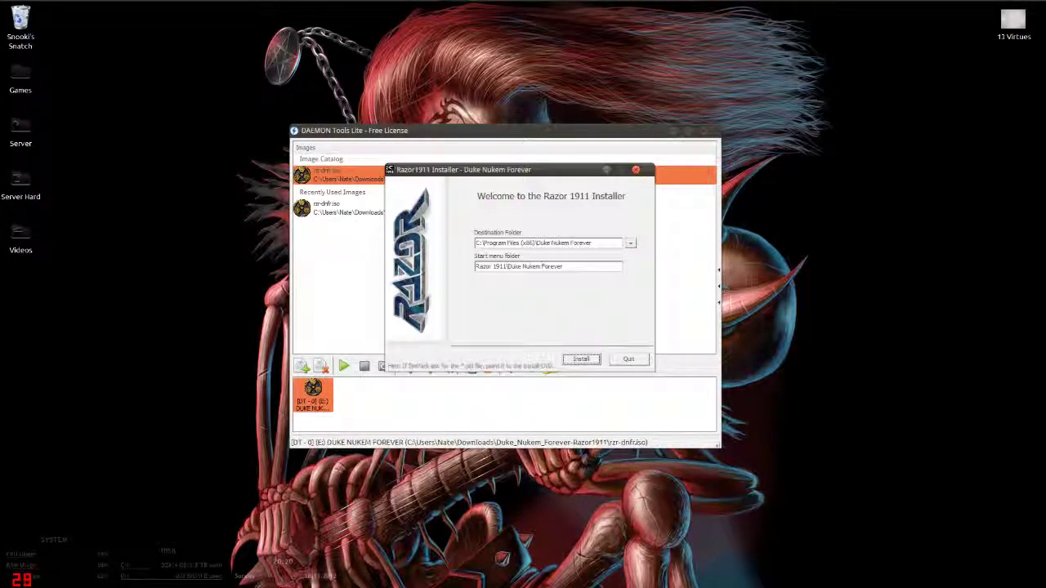
{"action": "left_click", "coordinate": [631, 242]}
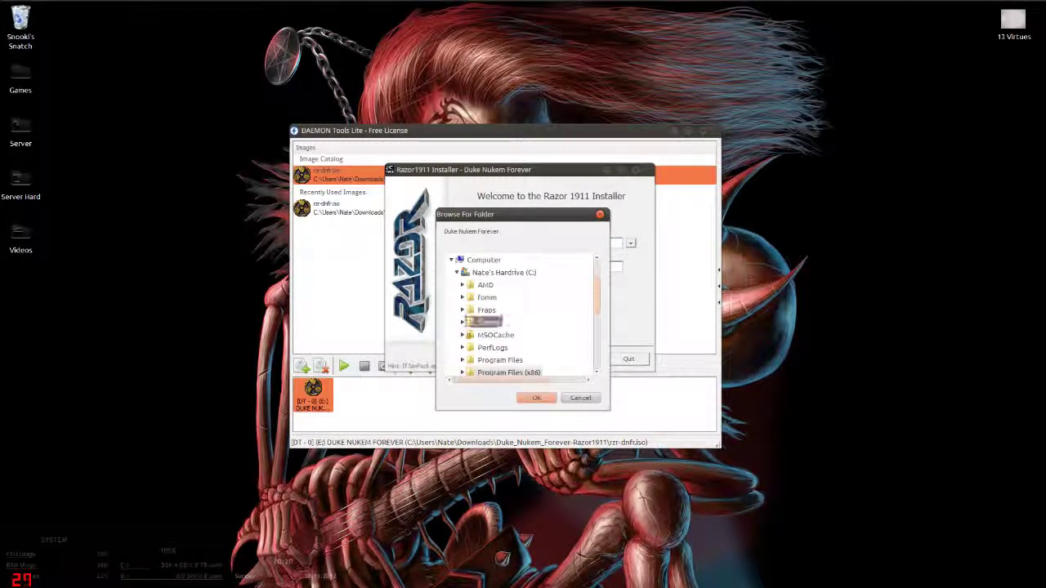
{"action": "left_click", "coordinate": [488, 322]}
{"action": "left_click", "coordinate": [537, 398]}
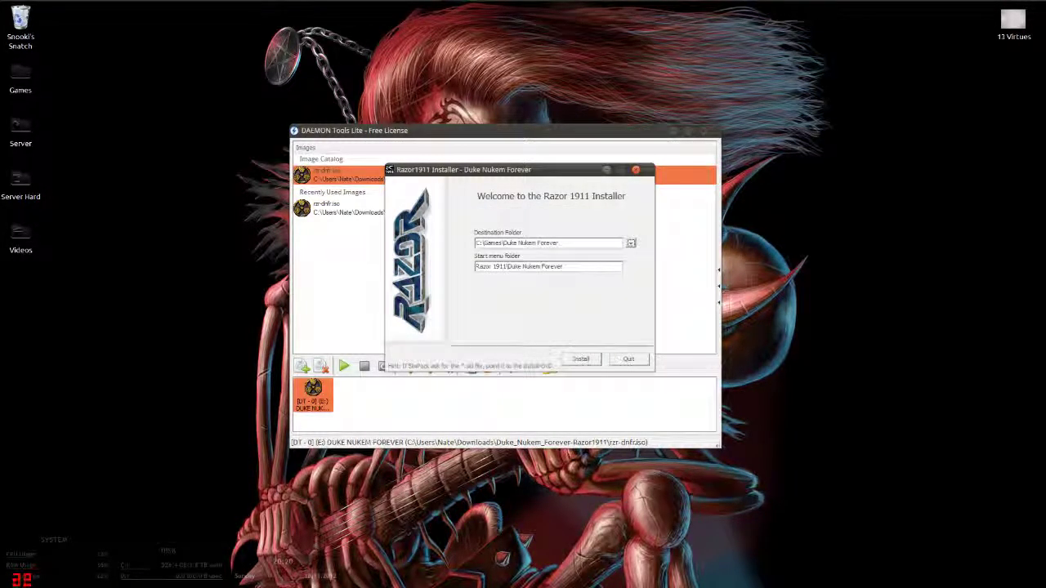
Start the installation and supply Duke Nukem Forever_disk1_0.sid from the BD-ROM drive (E:) as the required file
{"action": "left_click", "coordinate": [581, 360]}
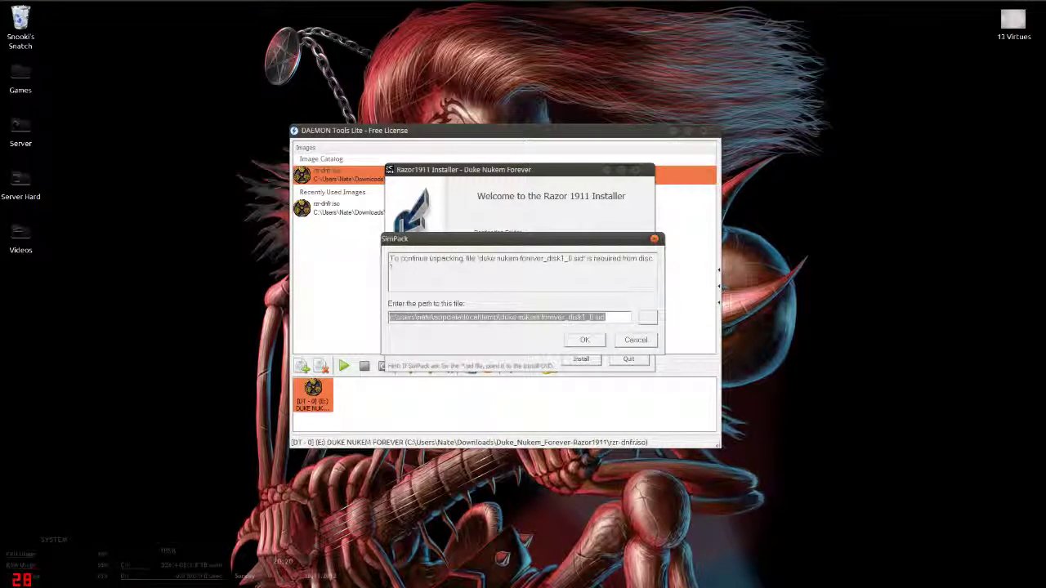
{"action": "left_click", "coordinate": [648, 317]}
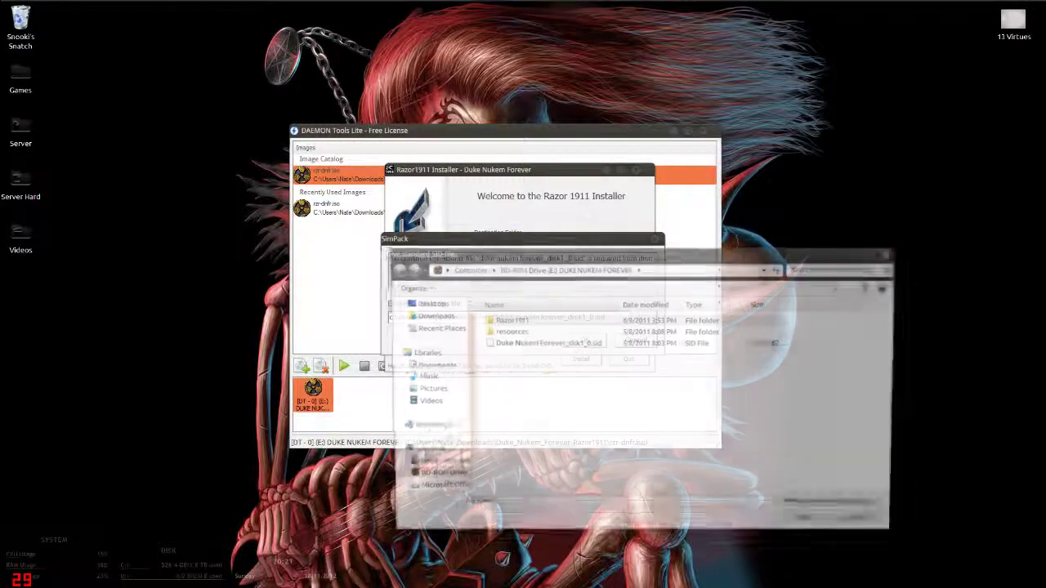
{"action": "left_click", "coordinate": [435, 479]}
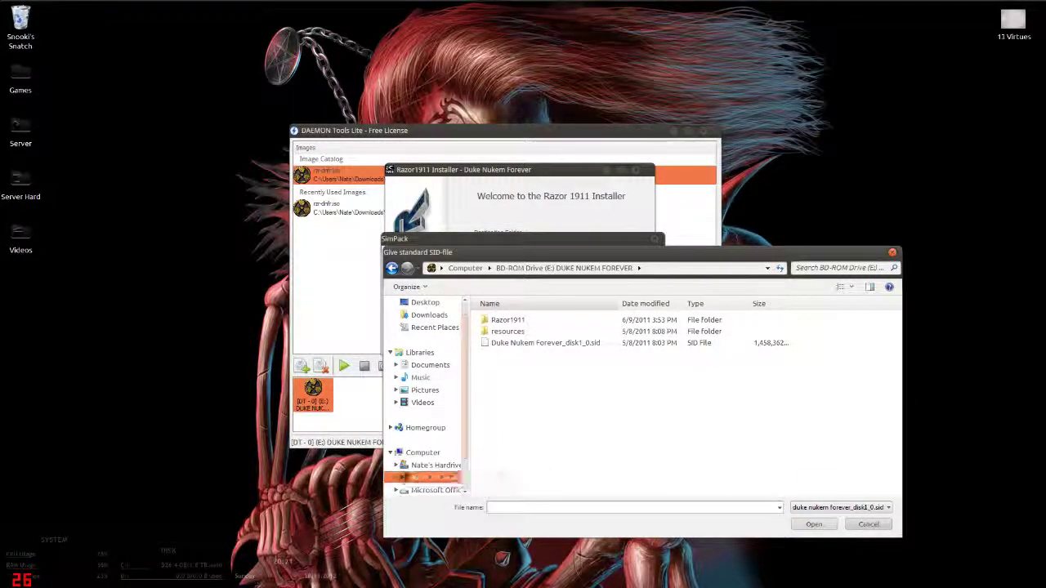
{"action": "double_click", "coordinate": [545, 343]}
{"action": "left_click", "coordinate": [583, 340]}
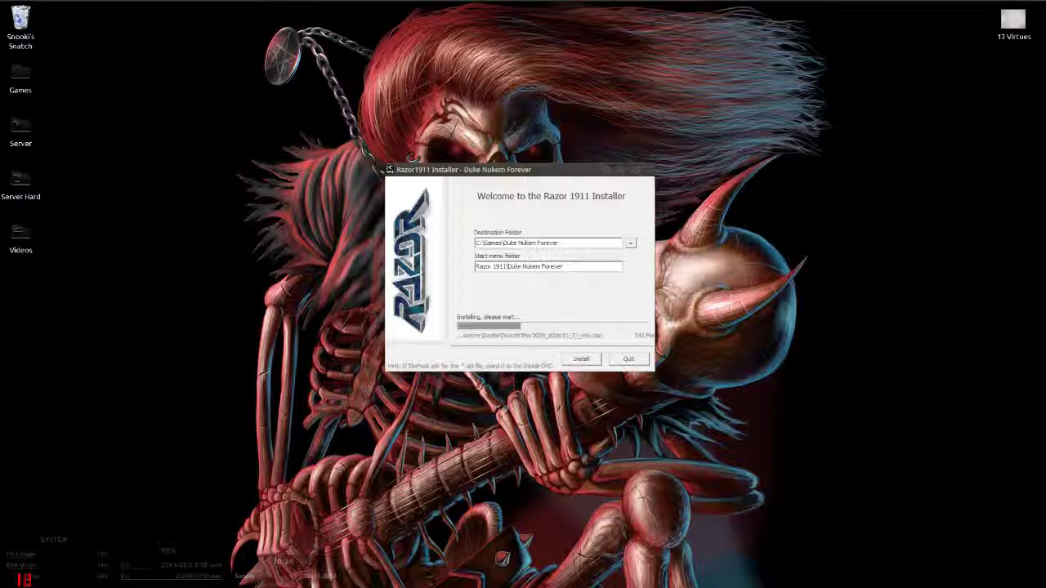
Show the files on the mounted DUKE NUKEM FOREVER disc (E:), quitting the second installer window if it starts
{"action": "left_click", "coordinate": [13, 10]}
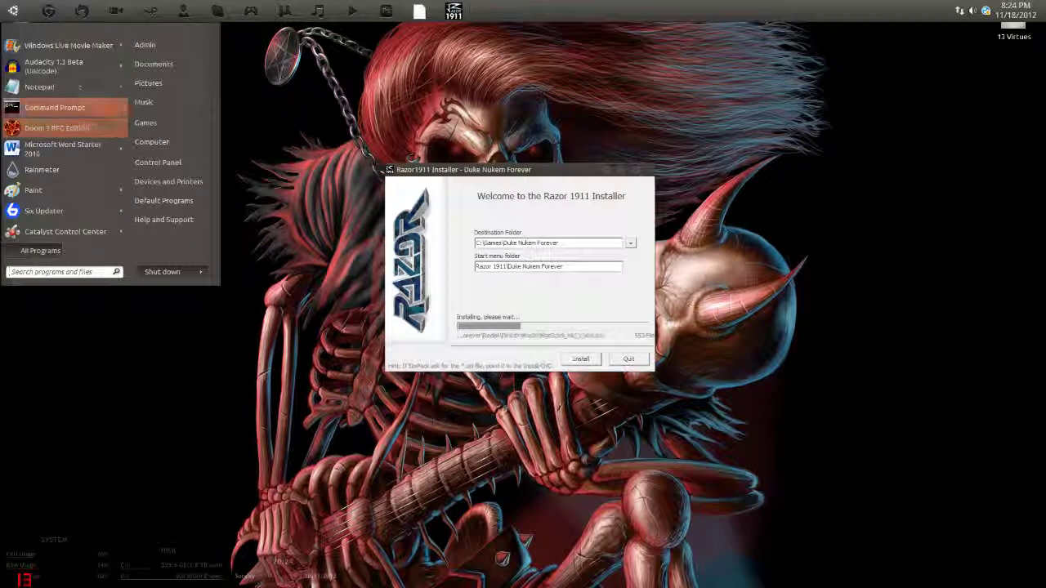
{"action": "left_click", "coordinate": [152, 141]}
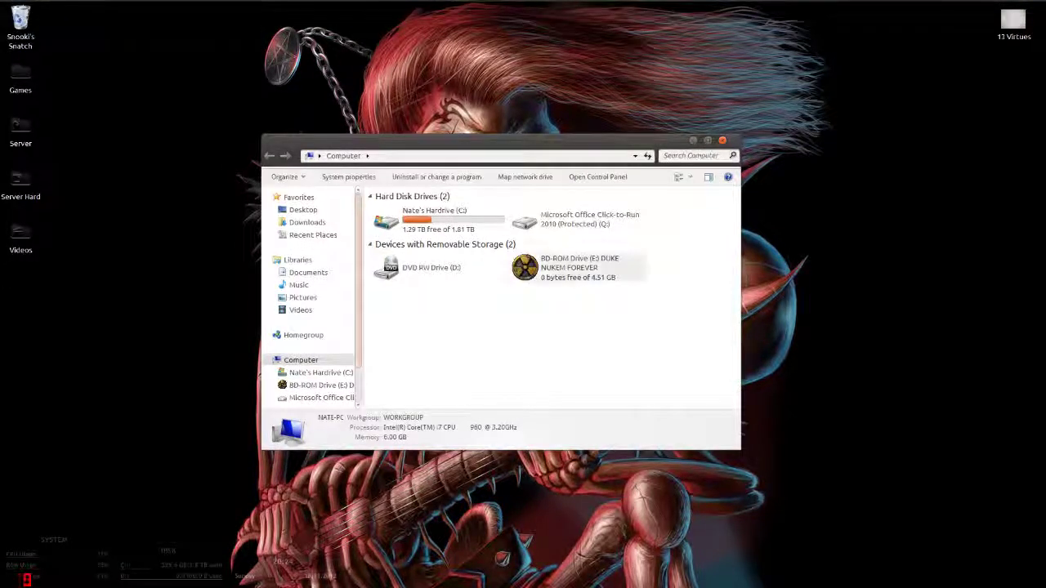
{"action": "left_click", "coordinate": [577, 268]}
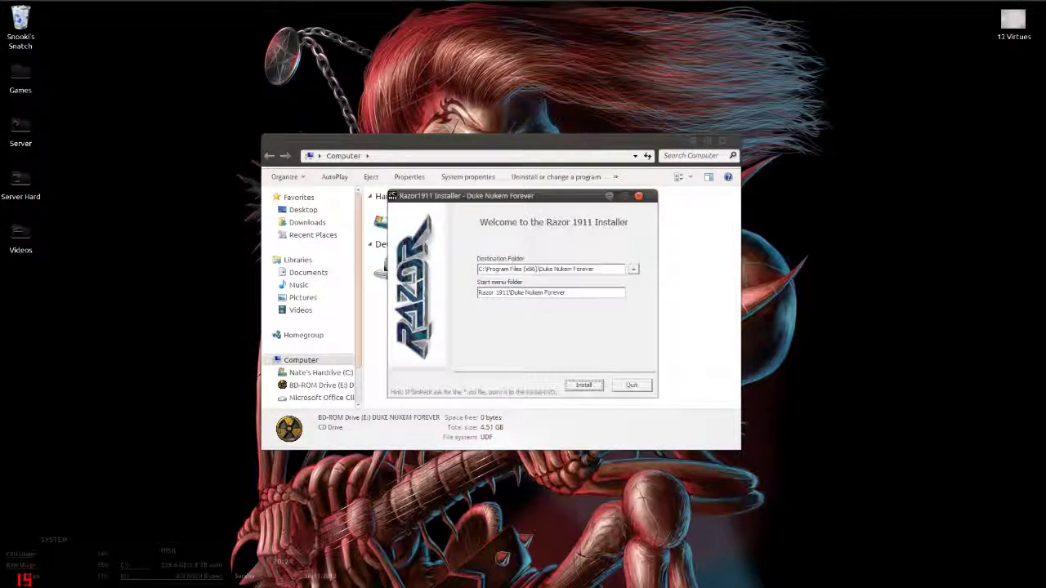
{"action": "left_click", "coordinate": [631, 384]}
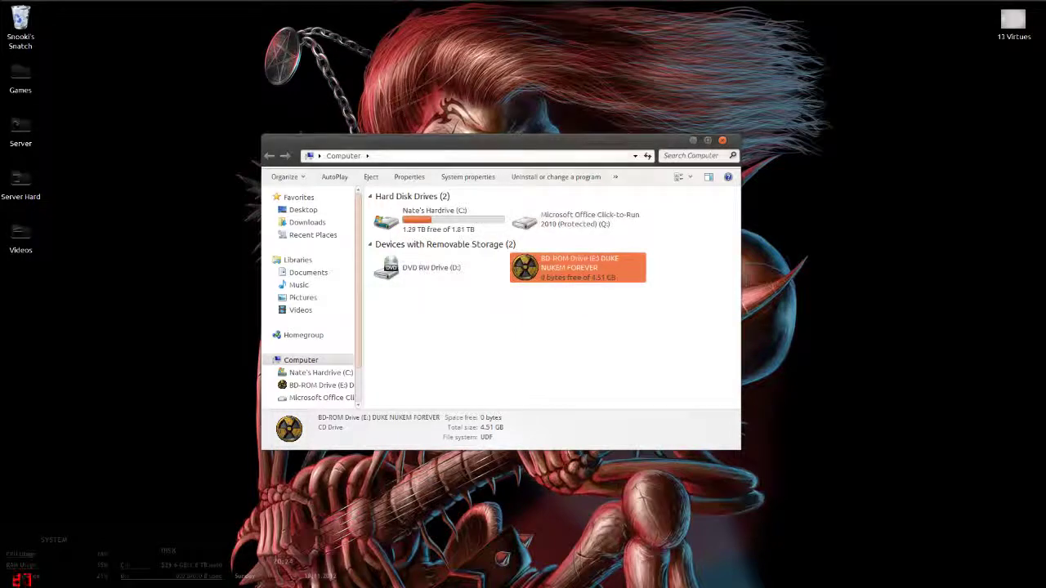
{"action": "left_click_drag", "start_coordinate": [563, 145], "coordinate": [616, 185]}
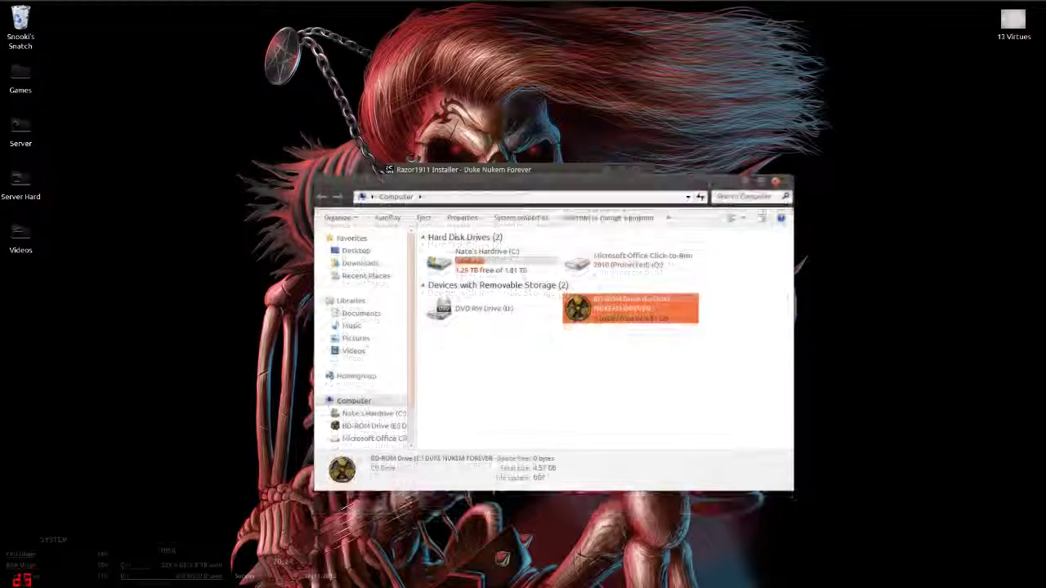
{"action": "left_click", "coordinate": [368, 425]}
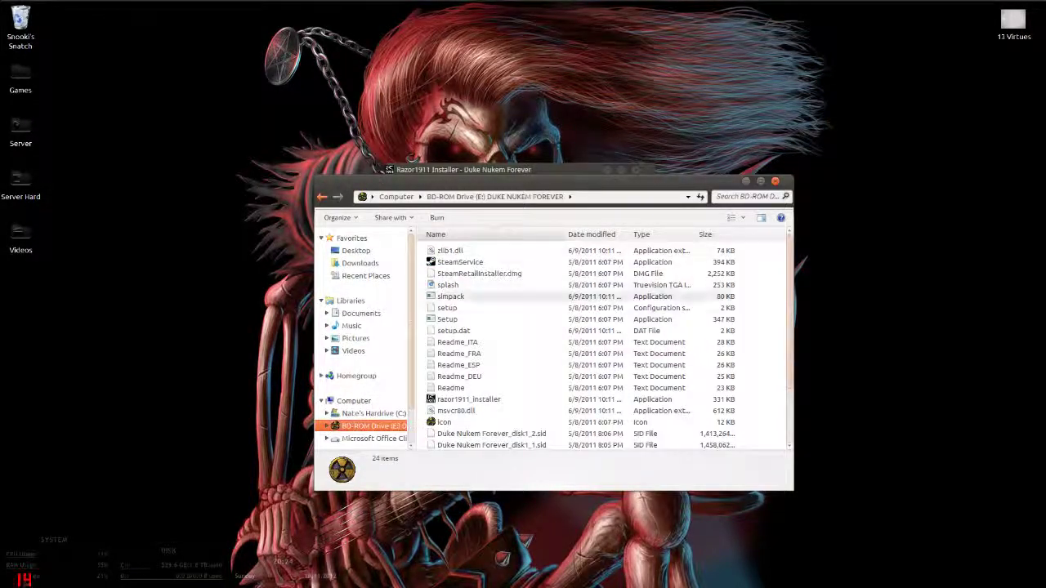
Look inside the disc's Razor1911 folder and return to the disc's root
{"action": "scroll", "coordinate": [564, 344], "scroll_direction": "down", "scroll_amount": 2}
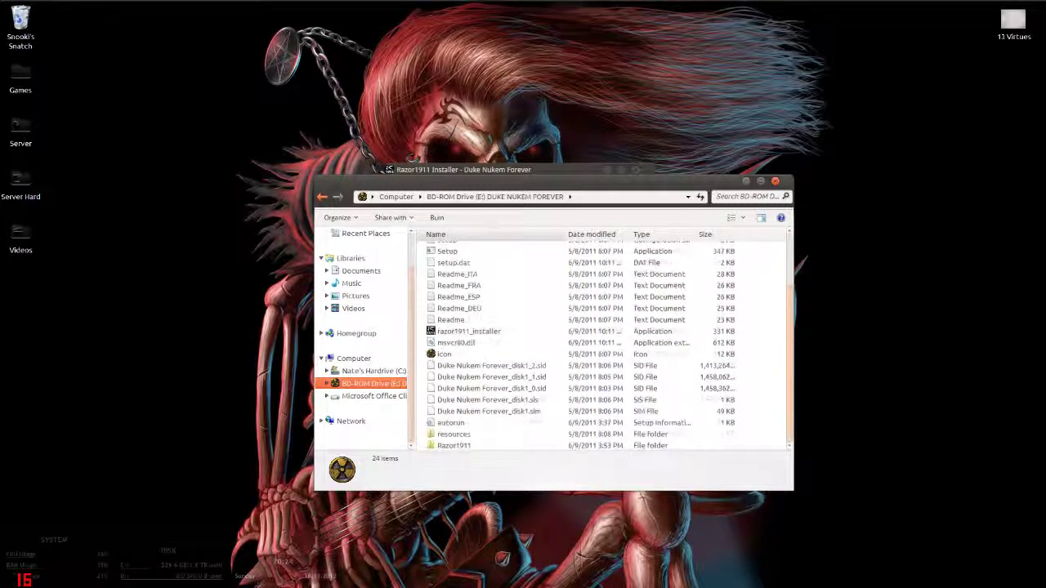
{"action": "left_click", "coordinate": [491, 444]}
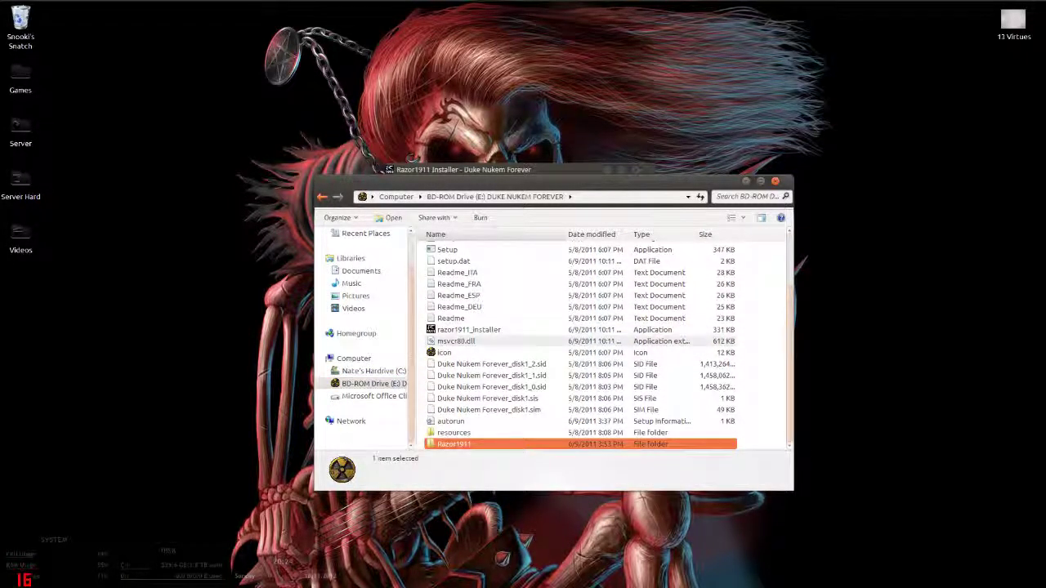
{"action": "key", "text": "Return"}
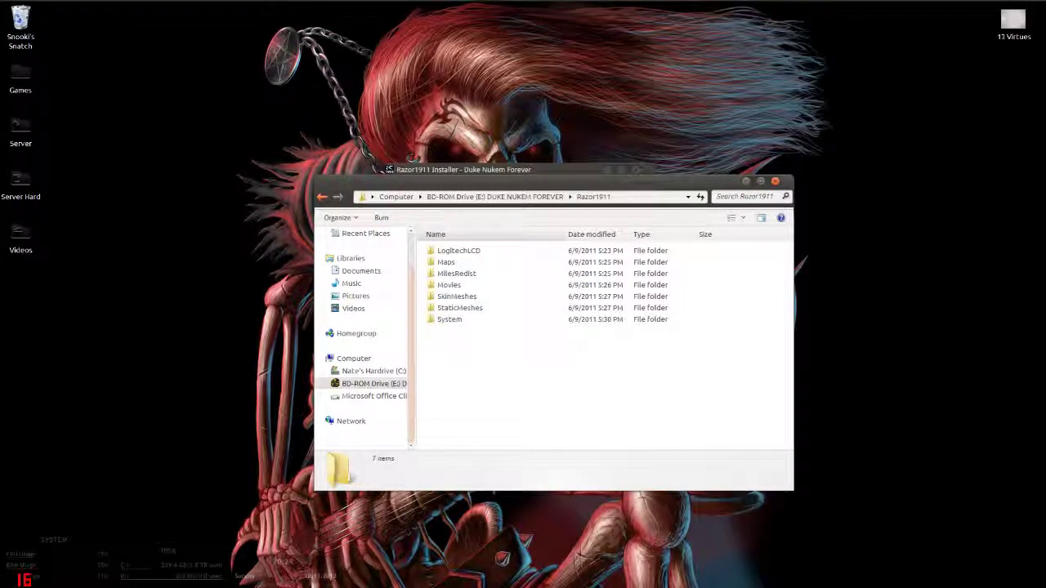
{"action": "left_click", "coordinate": [322, 197]}
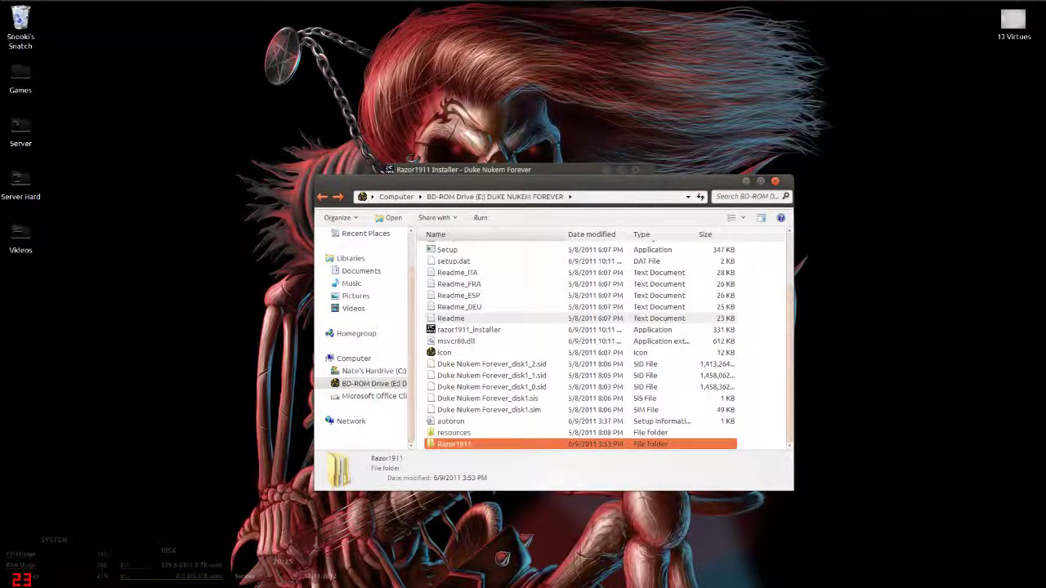
Open the disc's English Readme file and look through its system requirements
{"action": "left_click", "coordinate": [451, 318]}
{"action": "double_click", "coordinate": [451, 319]}
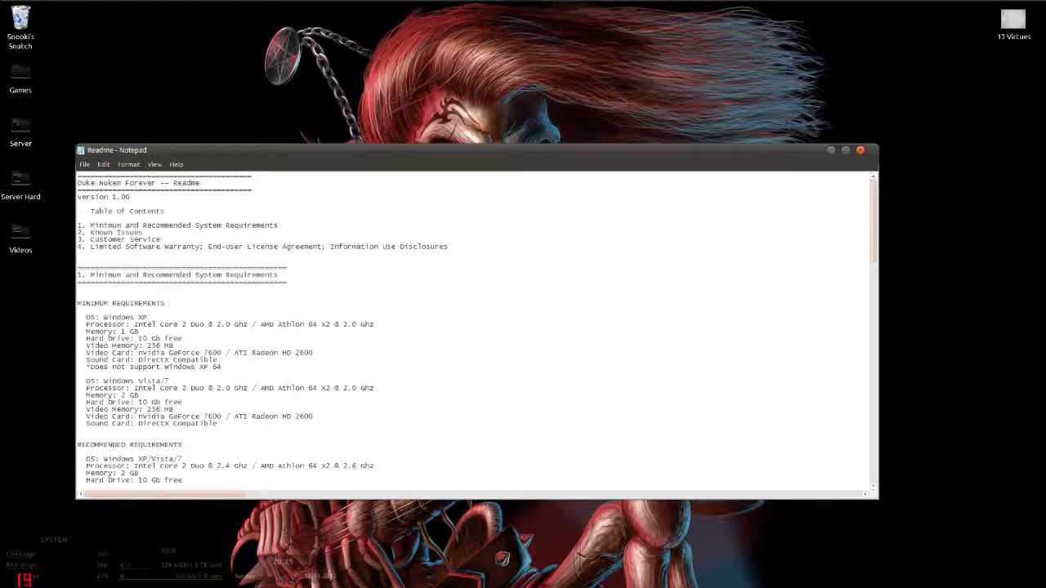
{"action": "scroll", "coordinate": [477, 332], "scroll_direction": "down", "scroll_amount": 9}
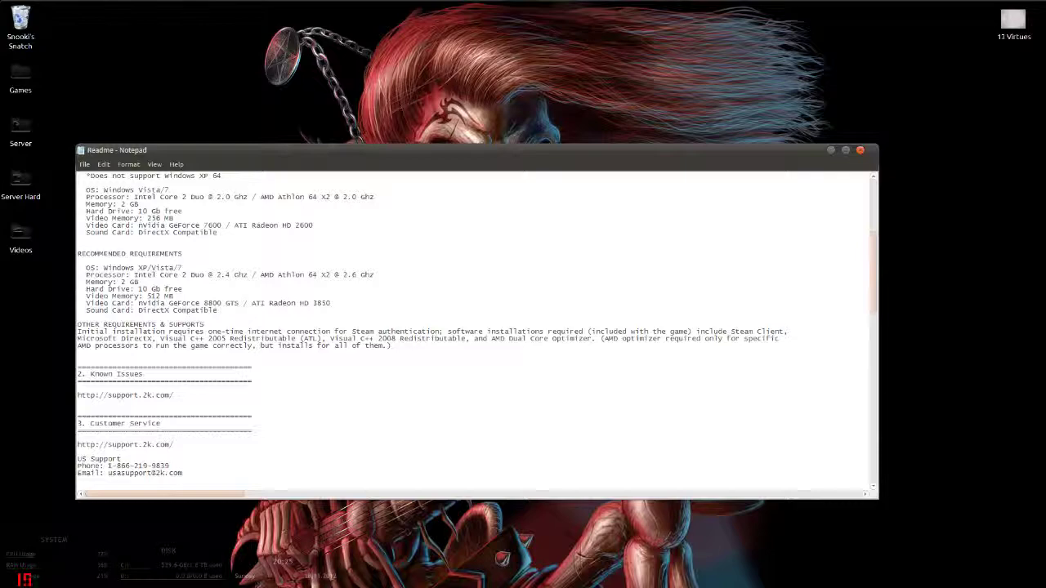
Look through the rest of the Readme, including customer service and the license agreement, and close the file
{"action": "scroll", "coordinate": [477, 332], "scroll_direction": "down", "scroll_amount": 1}
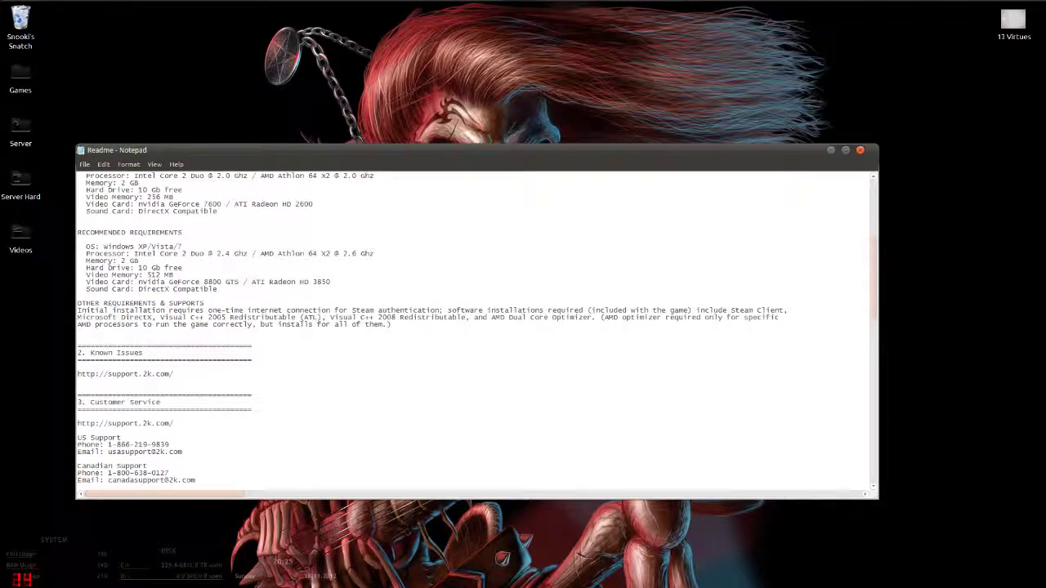
{"action": "scroll", "coordinate": [477, 327], "scroll_direction": "down", "scroll_amount": 8}
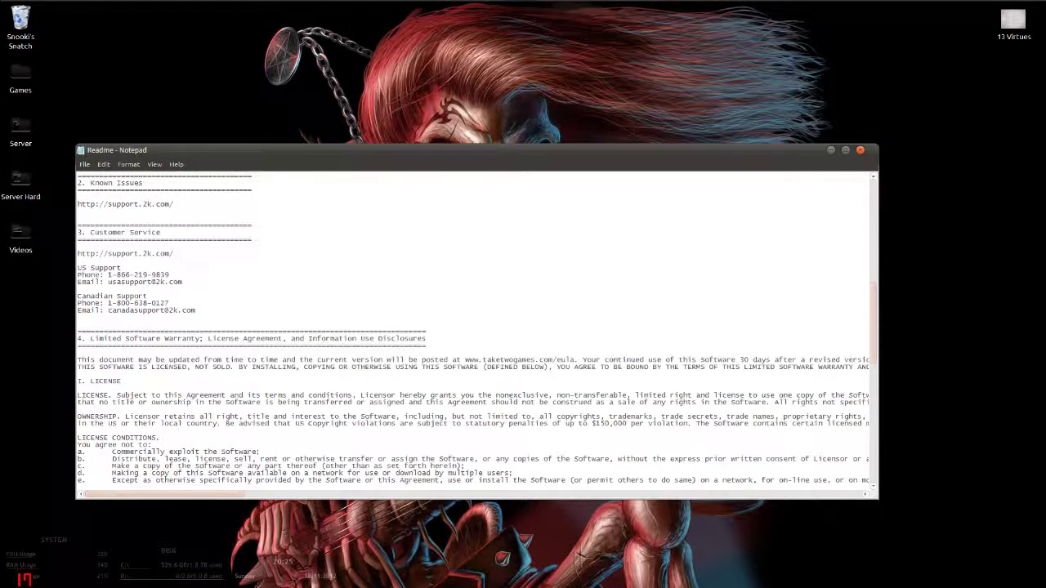
{"action": "scroll", "coordinate": [476, 327], "scroll_direction": "down", "scroll_amount": 11}
{"action": "scroll", "coordinate": [476, 327], "scroll_direction": "down", "scroll_amount": 10}
{"action": "scroll", "coordinate": [477, 327], "scroll_direction": "up", "scroll_amount": 20}
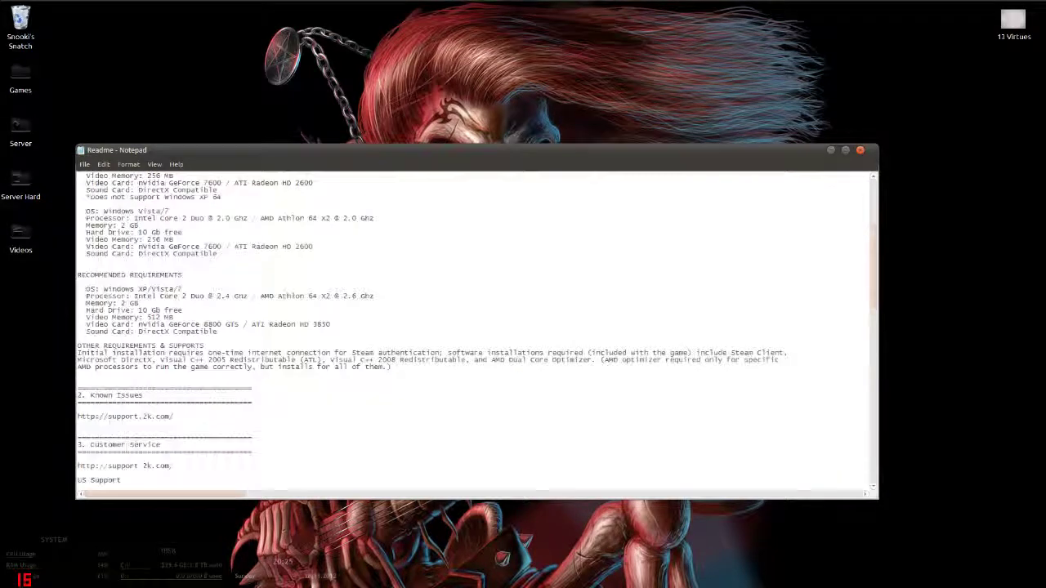
{"action": "scroll", "coordinate": [476, 327], "scroll_direction": "up", "scroll_amount": 8}
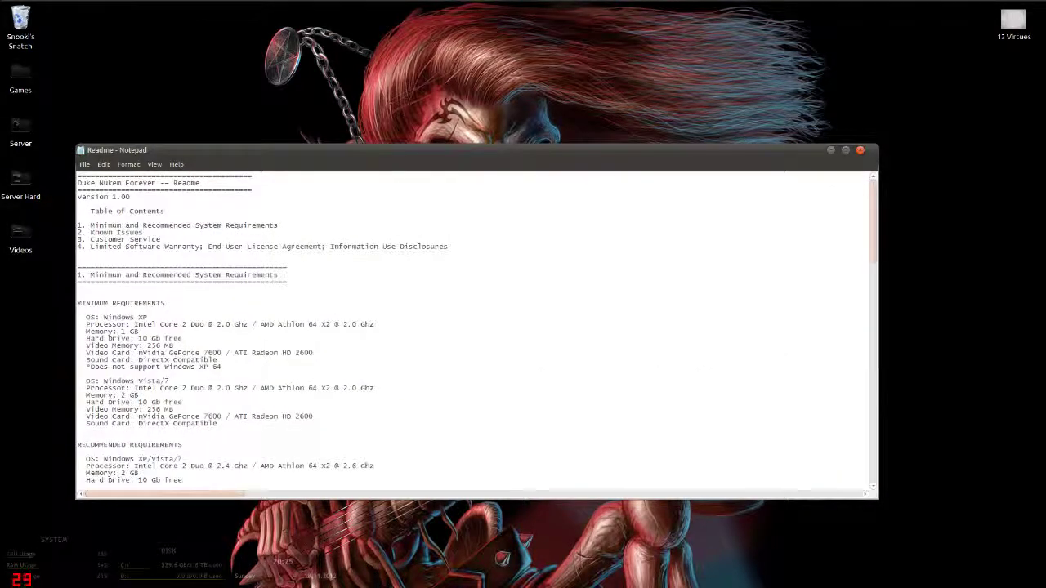
{"action": "key", "text": "alt+F4"}
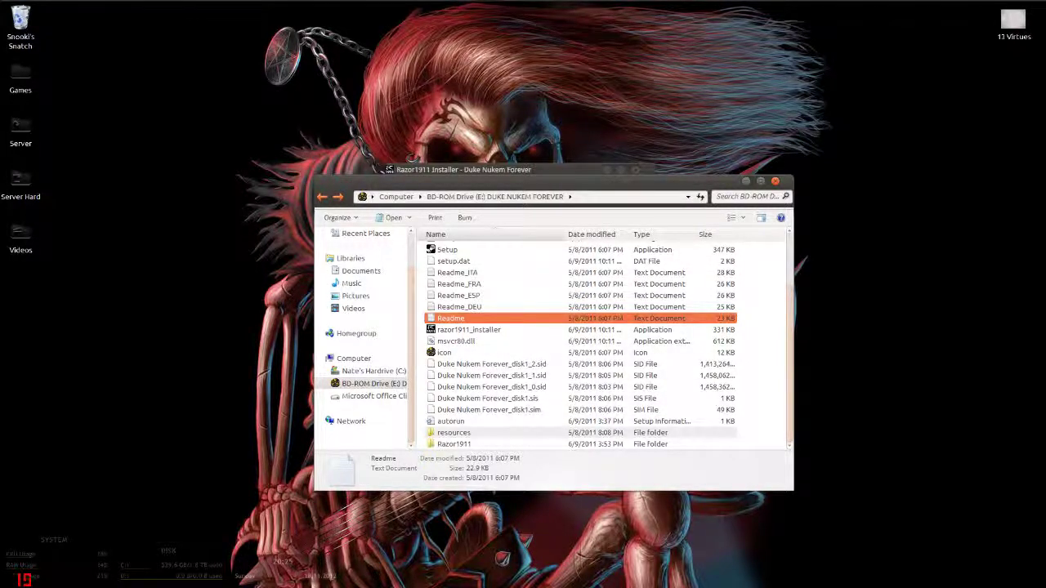
Look inside the LogitechLCD and System subfolders of the disc's Razor1911 folder
{"action": "double_click", "coordinate": [454, 443]}
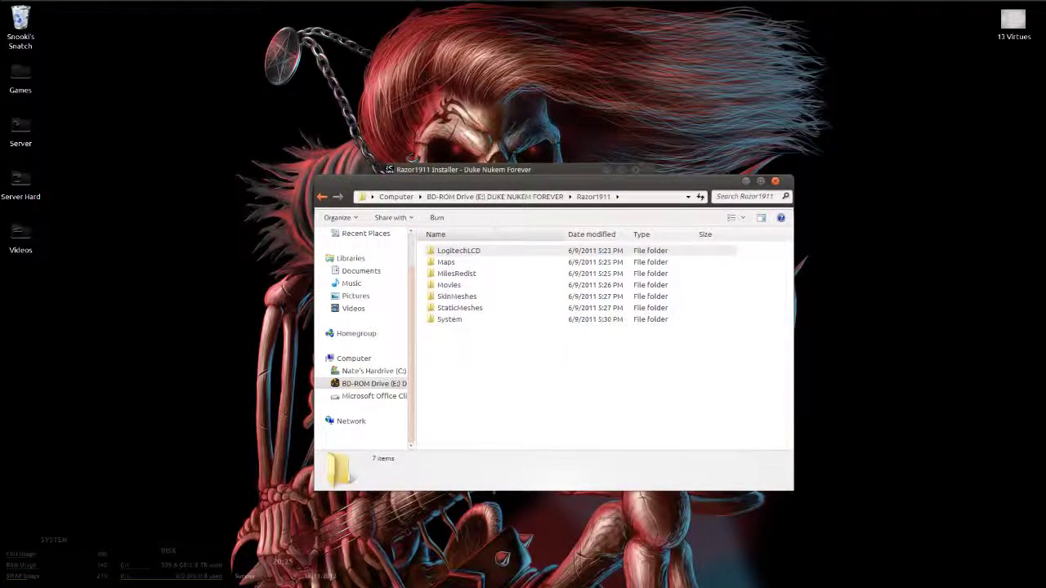
{"action": "double_click", "coordinate": [458, 250]}
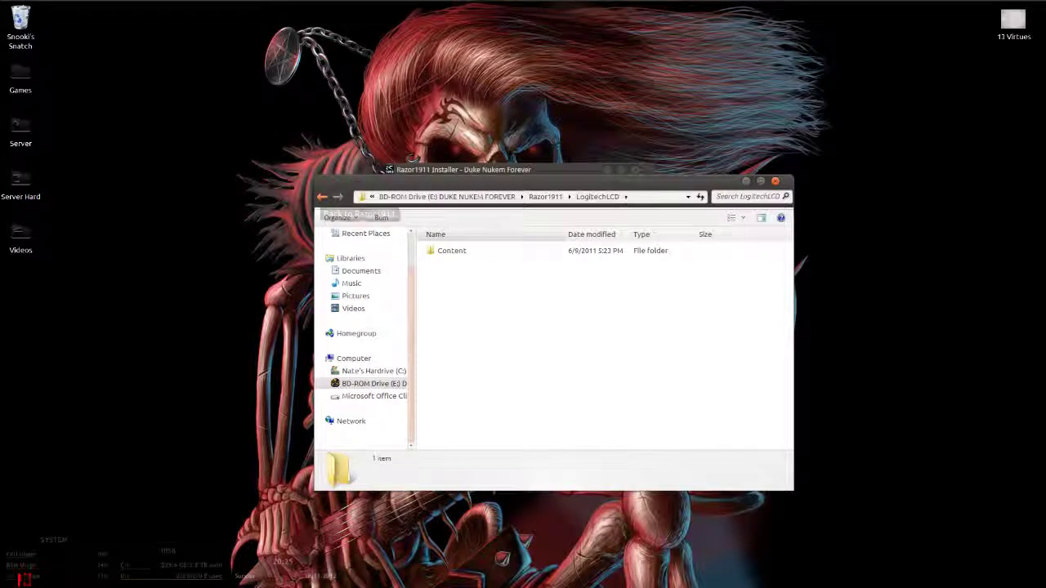
{"action": "left_click", "coordinate": [322, 197]}
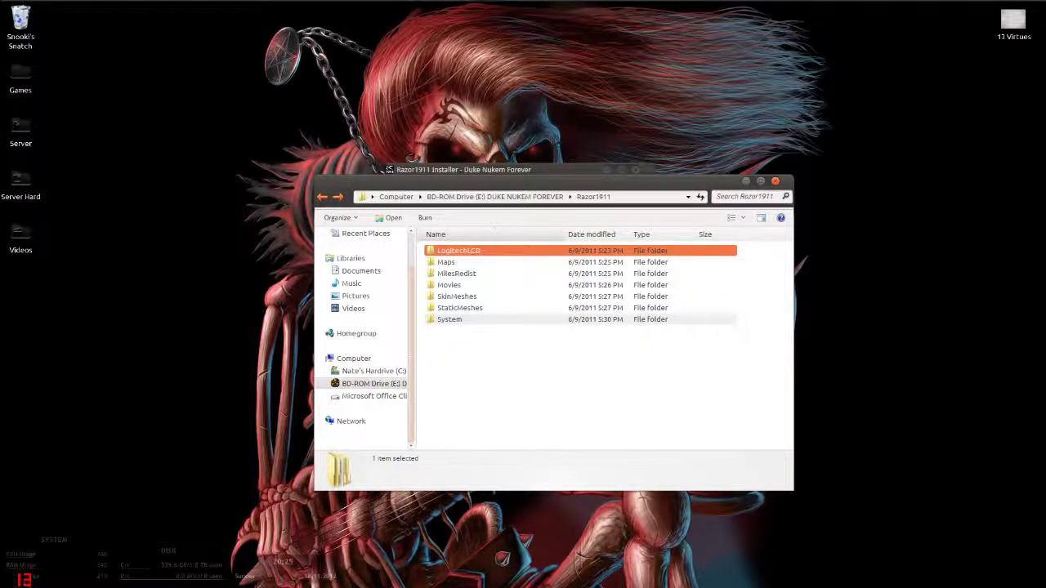
{"action": "left_click", "coordinate": [450, 320]}
{"action": "key", "text": "Return"}
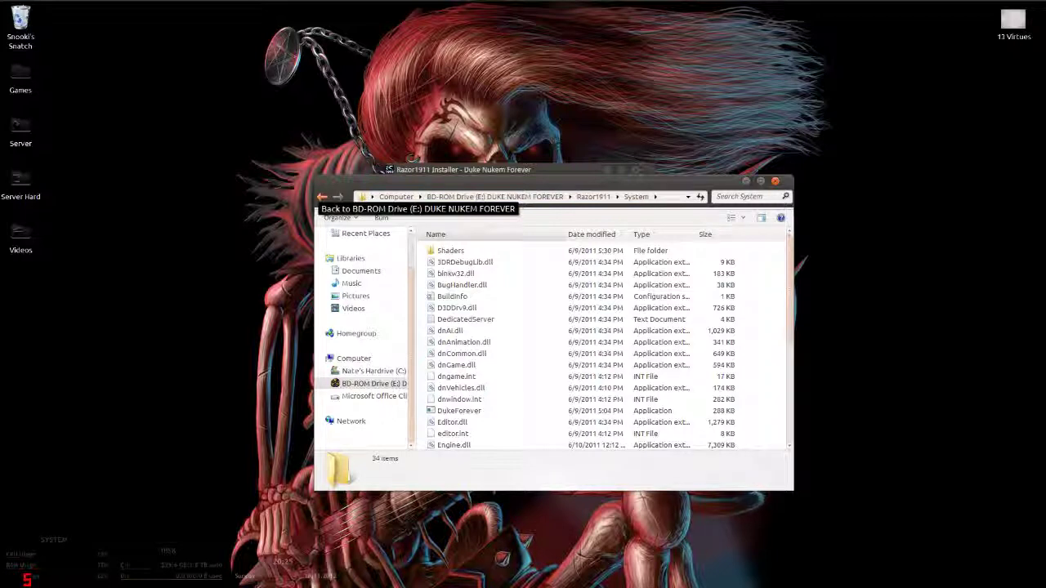
{"action": "left_click", "coordinate": [322, 197]}
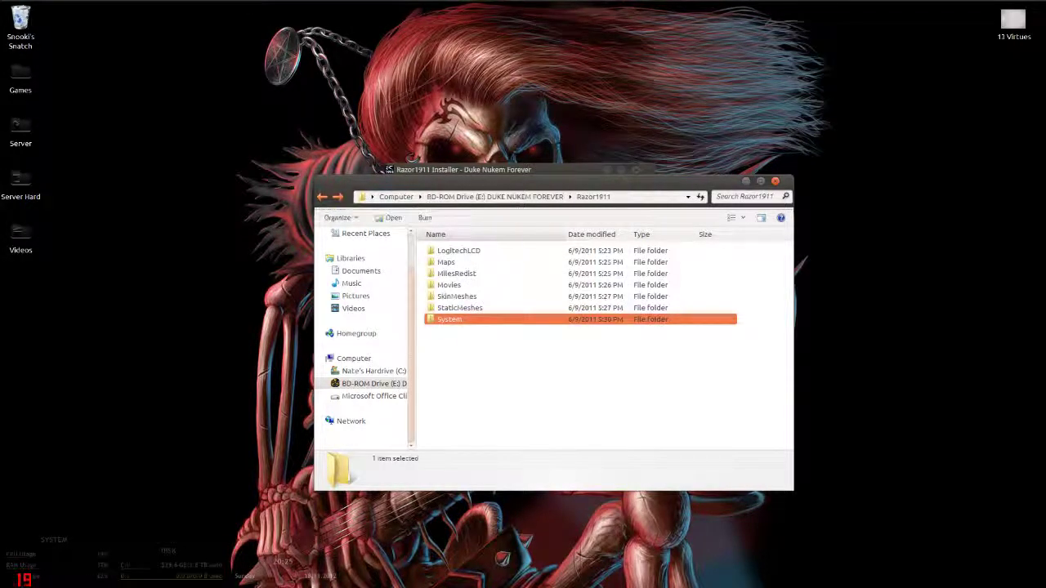
Check the running installer's progress, and look over the files in the disc's root before closing the folder window
{"action": "left_click_drag", "start_coordinate": [374, 184], "coordinate": [398, 398]}
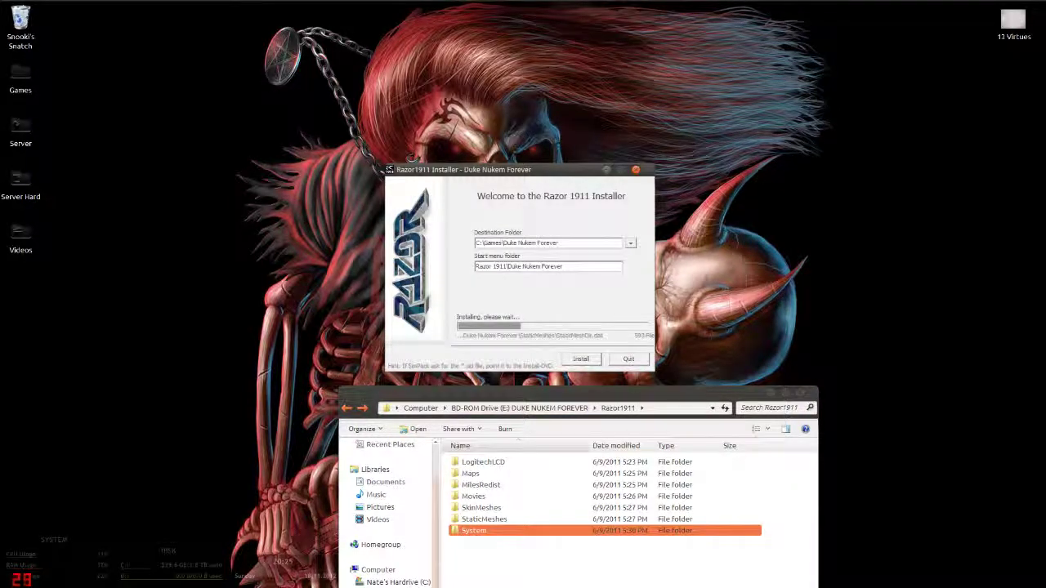
{"action": "left_click_drag", "start_coordinate": [560, 392], "coordinate": [535, 203]}
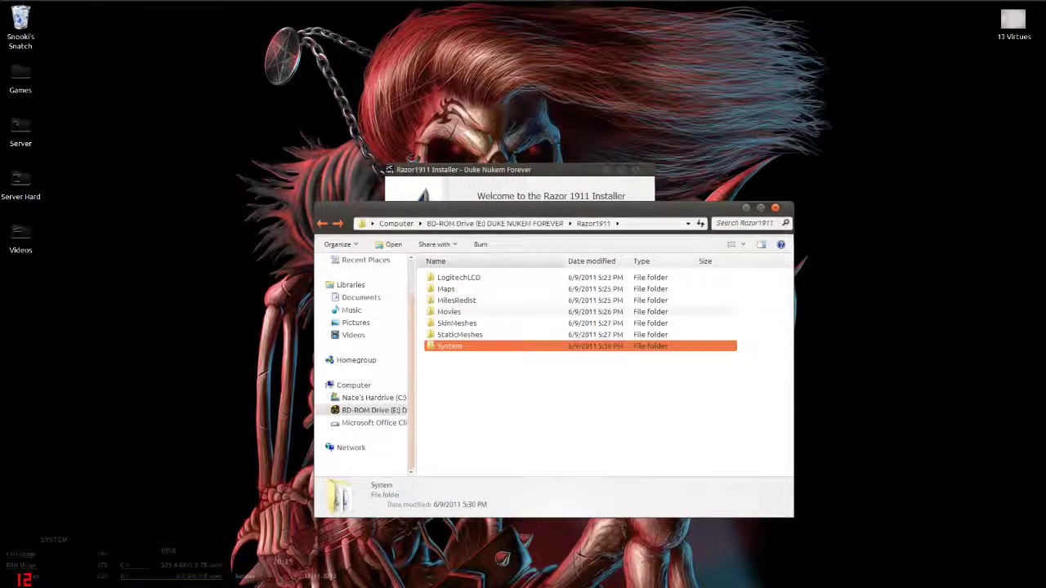
{"action": "key", "text": "BackSpace"}
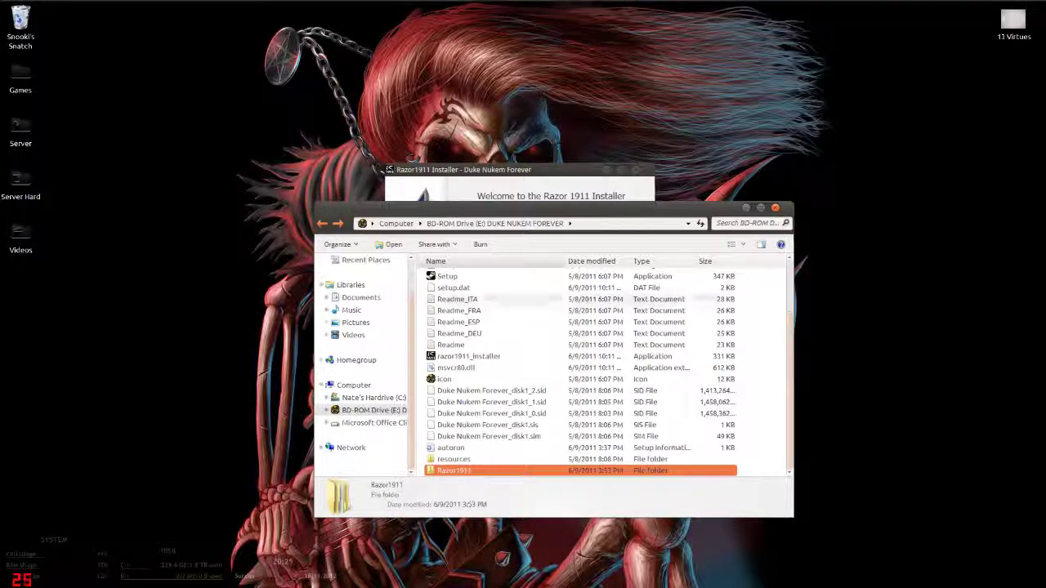
{"action": "scroll", "coordinate": [572, 372], "scroll_direction": "up", "scroll_amount": 2}
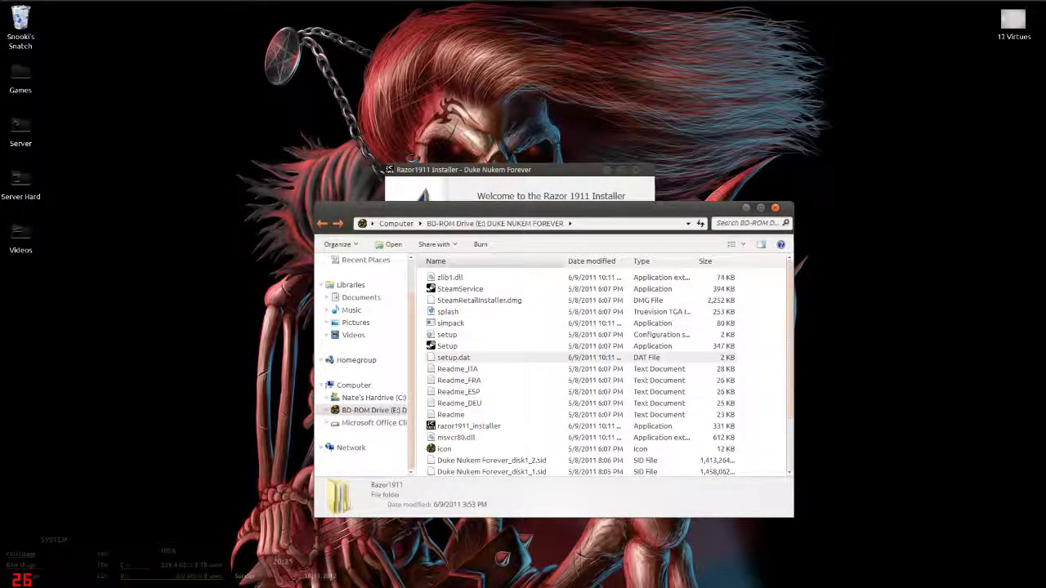
{"action": "scroll", "coordinate": [572, 372], "scroll_direction": "down", "scroll_amount": 2}
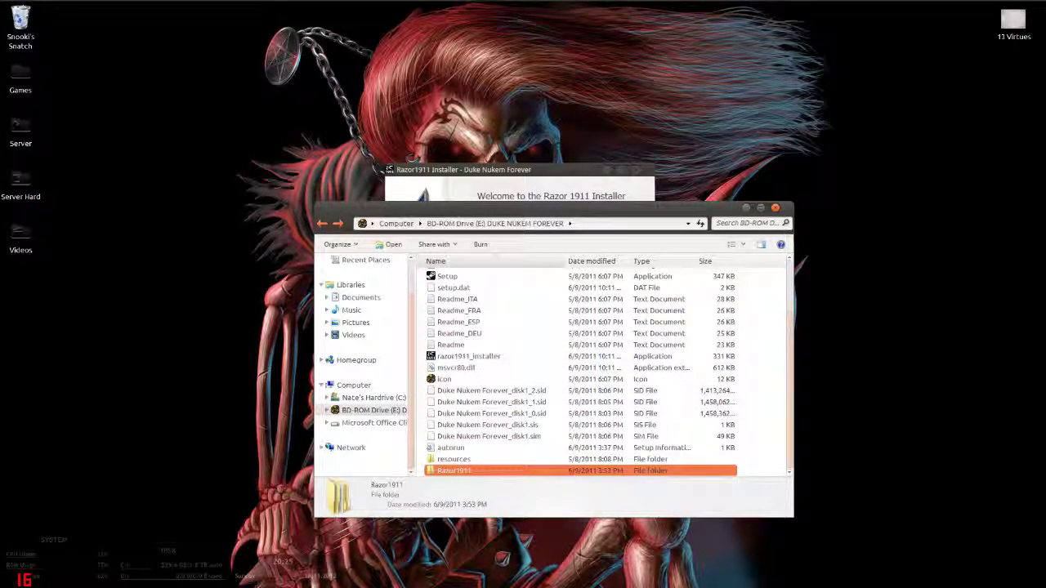
{"action": "left_click", "coordinate": [762, 367]}
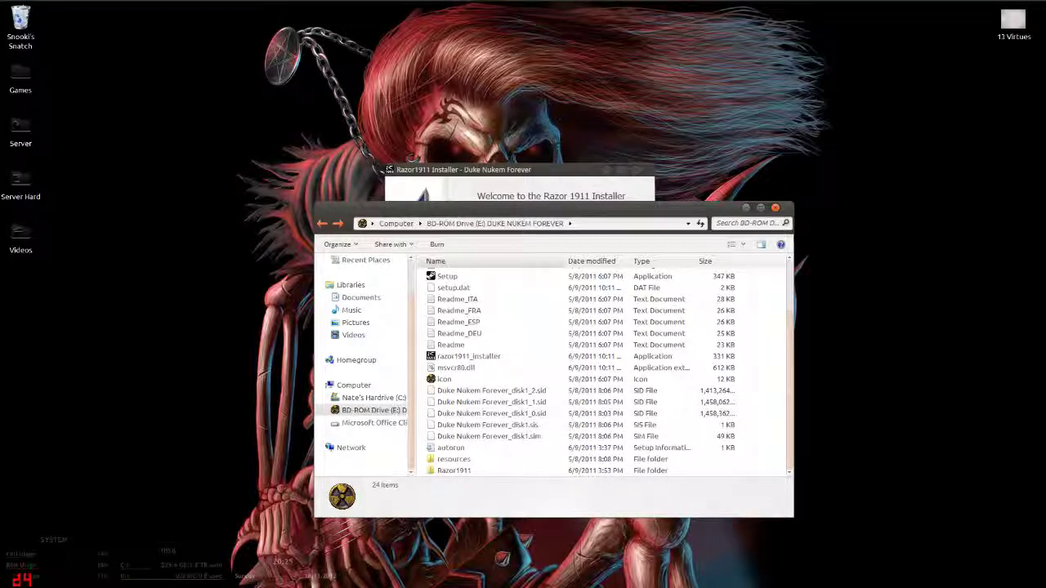
{"action": "left_click", "coordinate": [775, 208]}
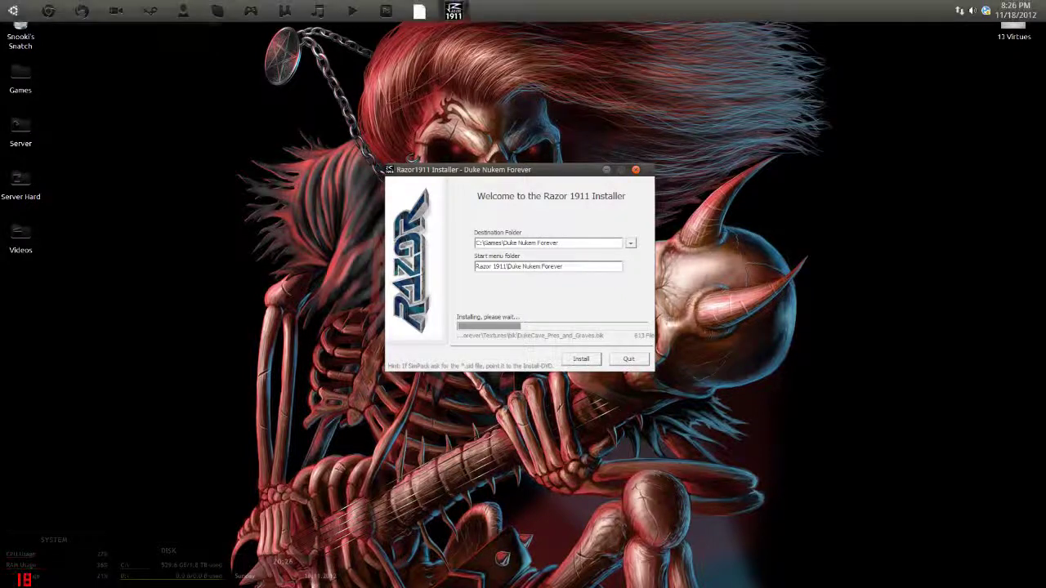
{"action": "left_click", "coordinate": [12, 11]}
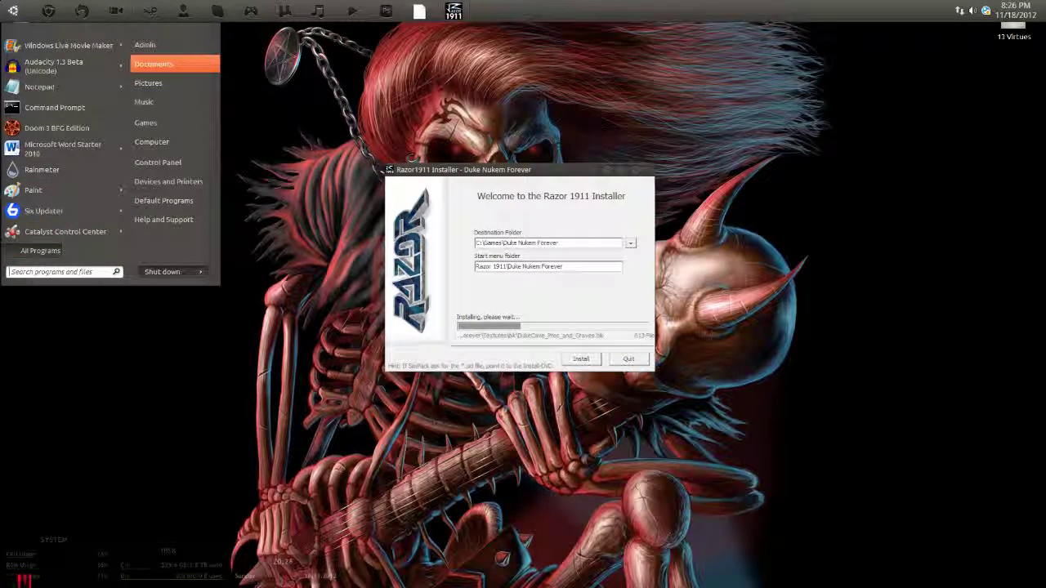
{"action": "left_click", "coordinate": [40, 251]}
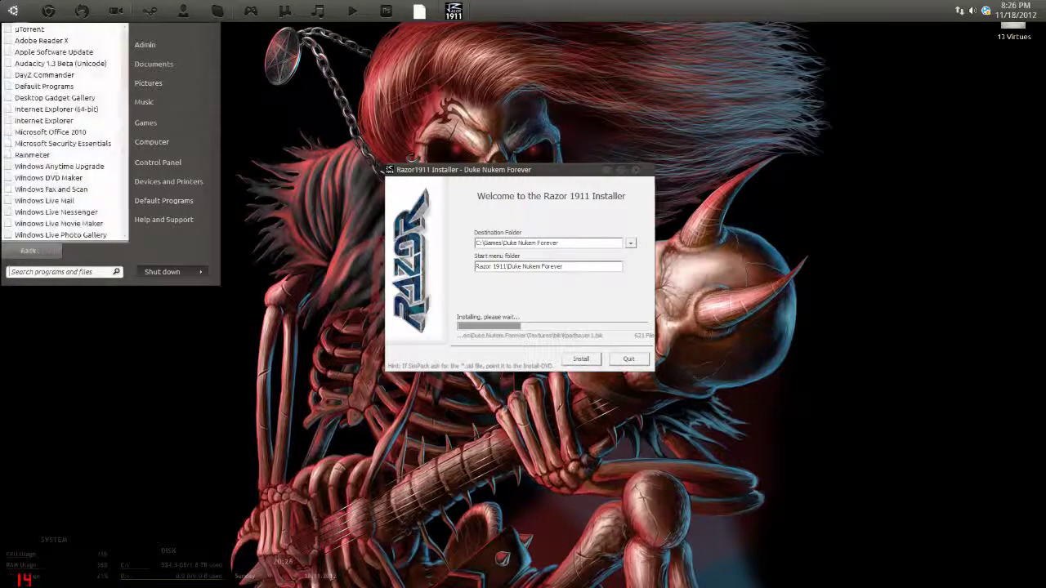
{"action": "key", "text": "super"}
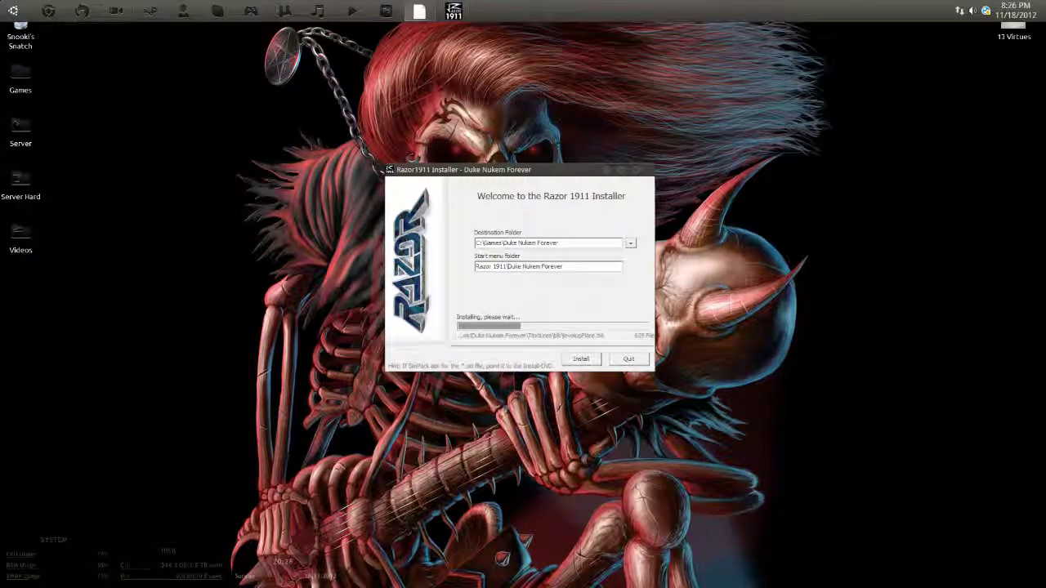
Switch to DAEMON Tools Lite and view the actions available for the mounted DUKE NUKEM FOREVER drive (E:), without choosing any
{"action": "left_click", "coordinate": [419, 12]}
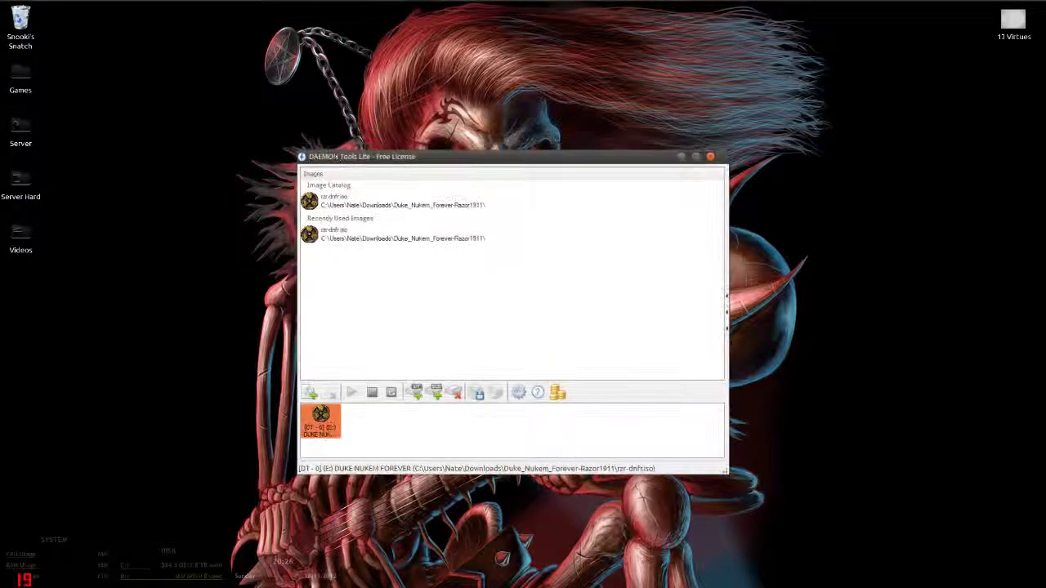
{"action": "left_click", "coordinate": [320, 424]}
{"action": "right_click", "coordinate": [321, 425]}
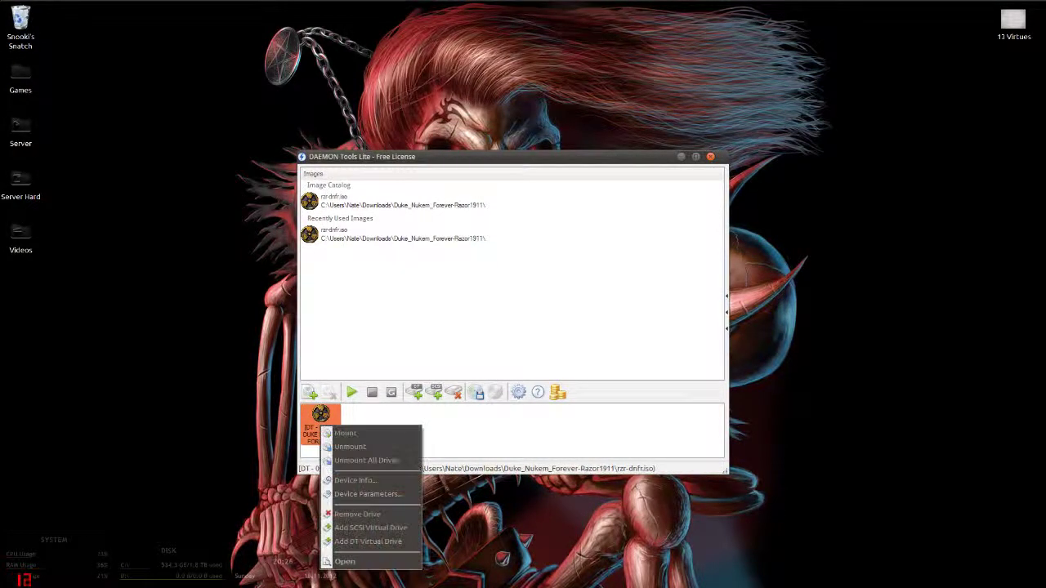
{"action": "left_click", "coordinate": [437, 424]}
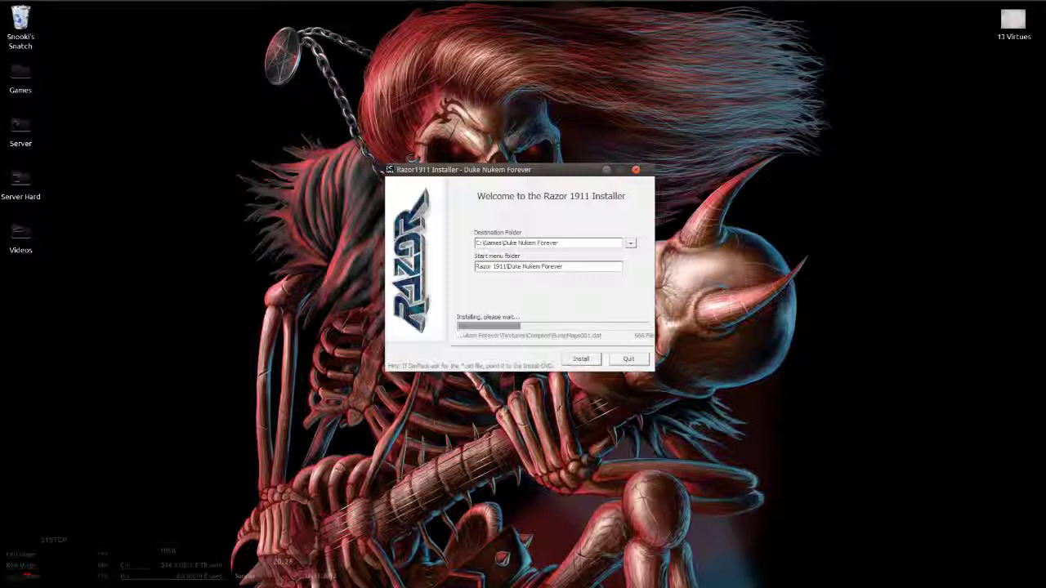
Switch to Steam, look through the full list of games in the library and close the window
{"action": "mouse_move", "coordinate": [79, 1]}
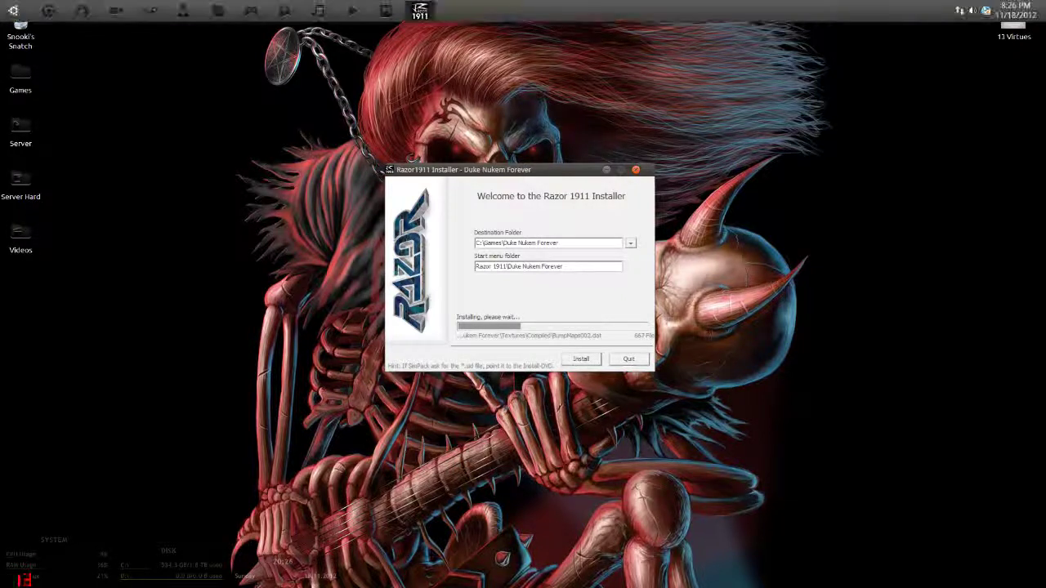
{"action": "left_click", "coordinate": [151, 11]}
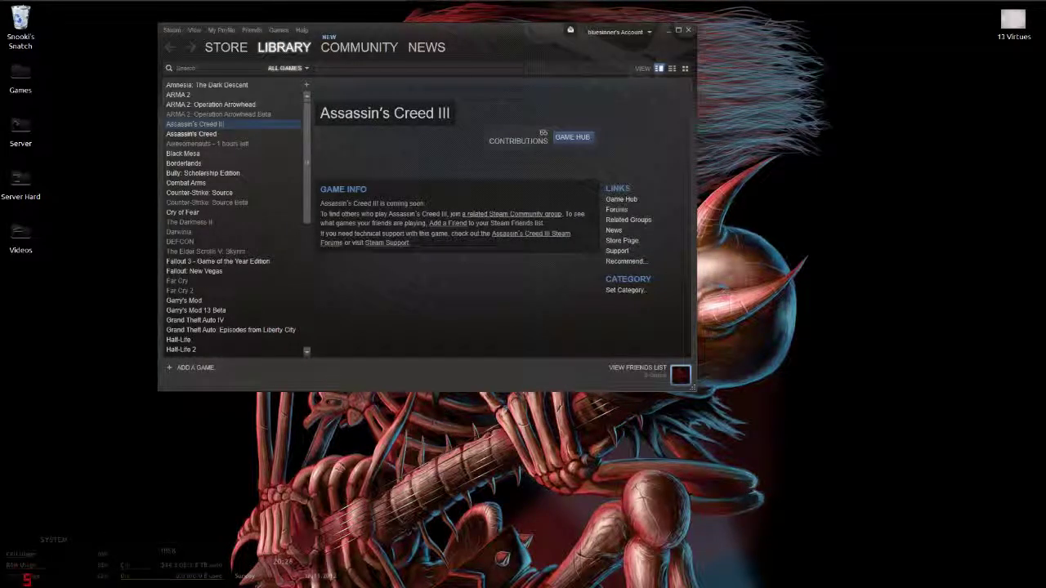
{"action": "scroll", "coordinate": [233, 217], "scroll_direction": "down", "scroll_amount": 10}
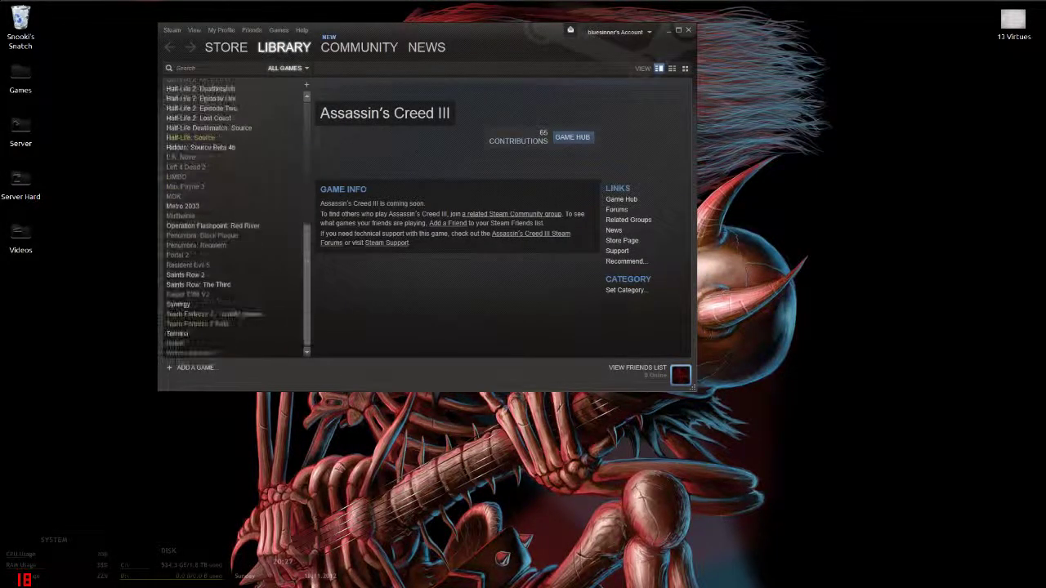
{"action": "scroll", "coordinate": [233, 216], "scroll_direction": "up", "scroll_amount": 10}
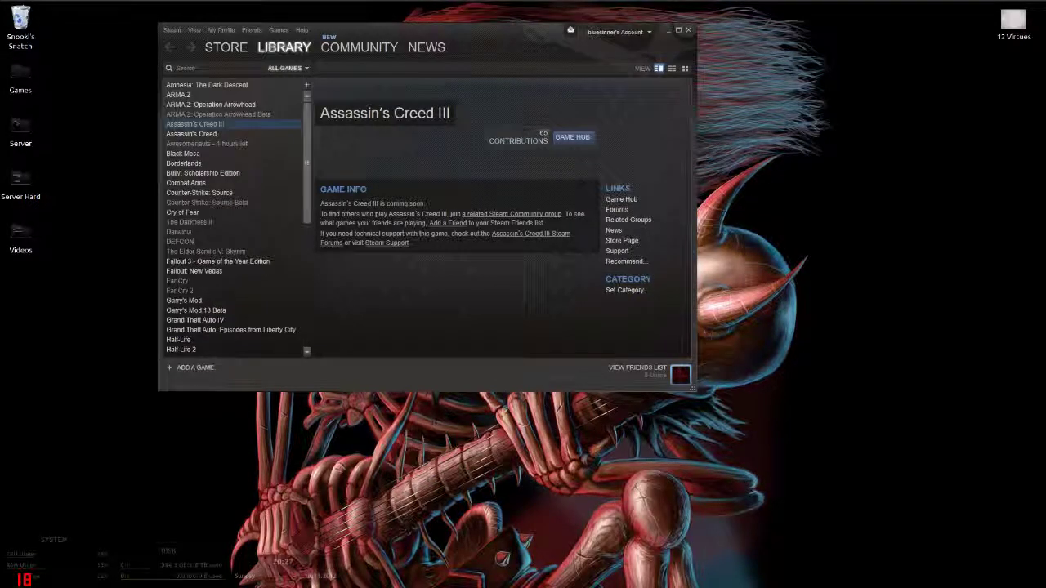
{"action": "left_click_drag", "start_coordinate": [544, 33], "coordinate": [603, 129]}
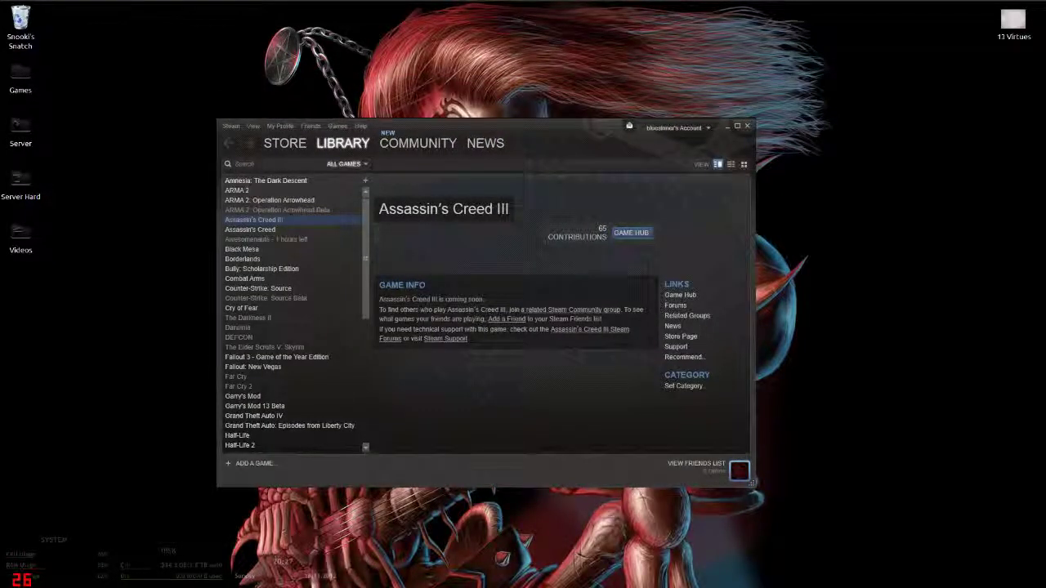
{"action": "scroll", "coordinate": [292, 315], "scroll_direction": "down", "scroll_amount": 1}
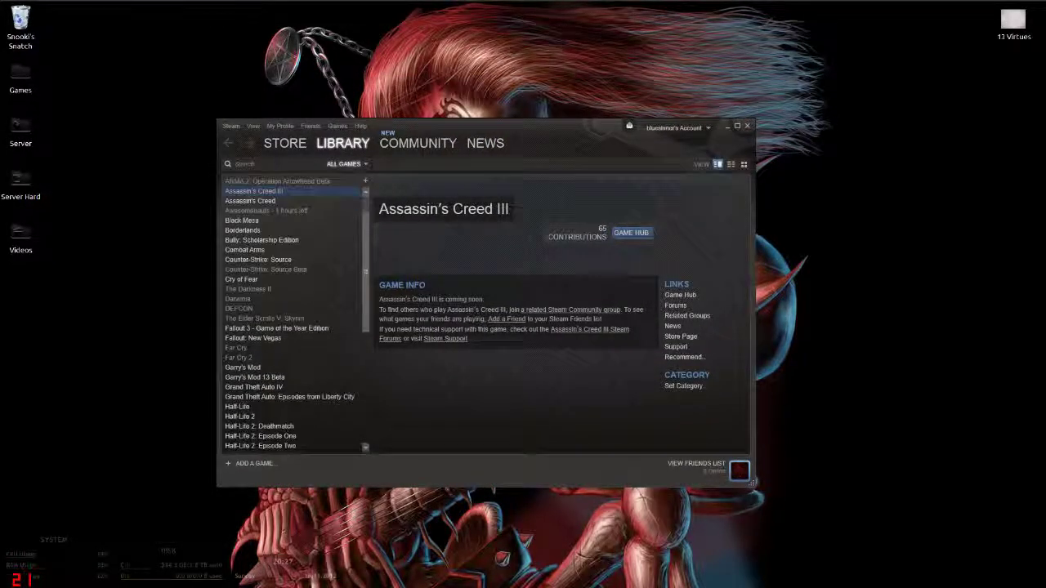
{"action": "scroll", "coordinate": [293, 315], "scroll_direction": "down", "scroll_amount": 5}
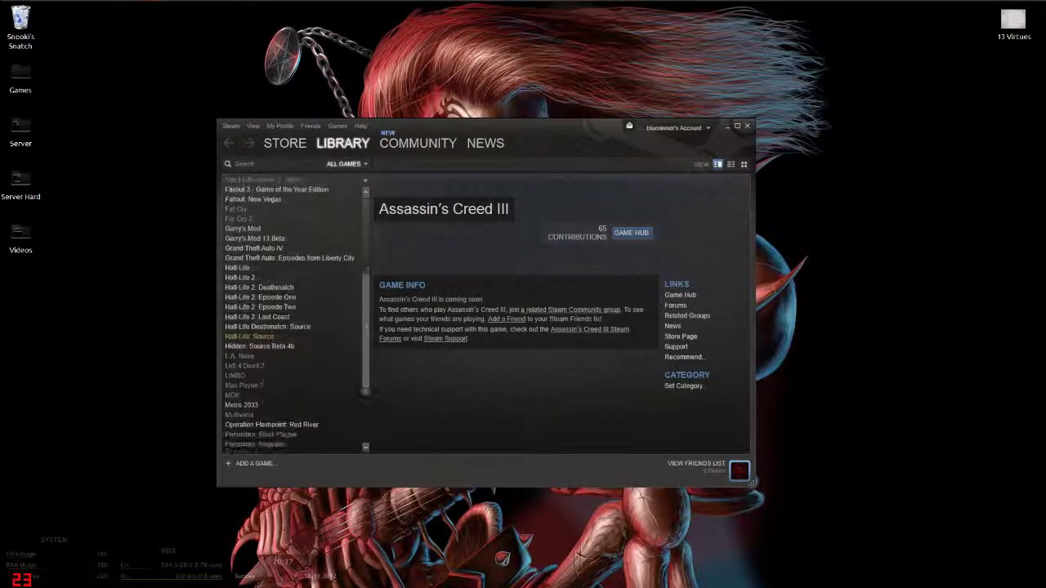
{"action": "scroll", "coordinate": [293, 314], "scroll_direction": "down", "scroll_amount": 4}
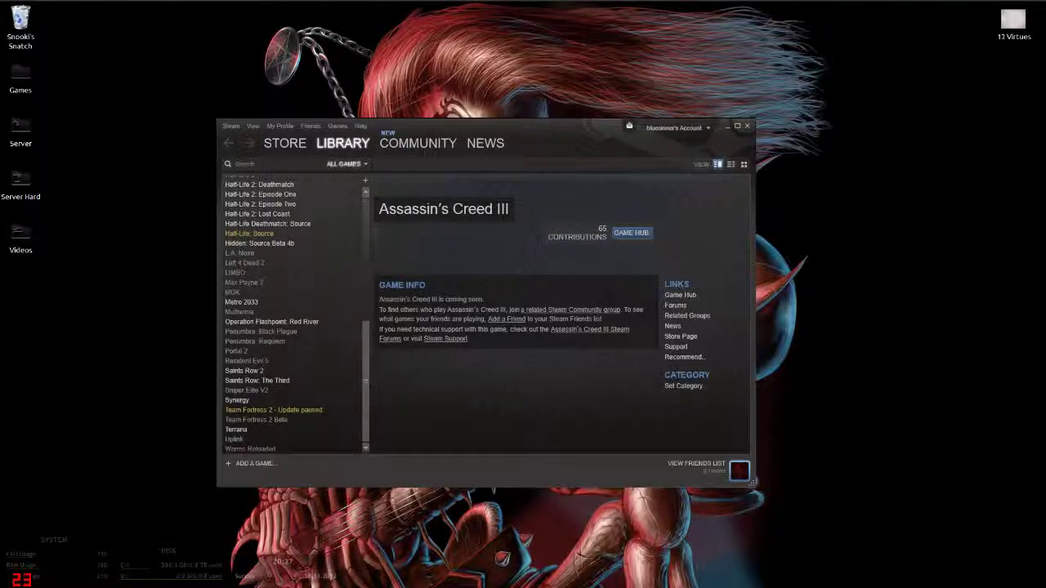
{"action": "left_click", "coordinate": [747, 126]}
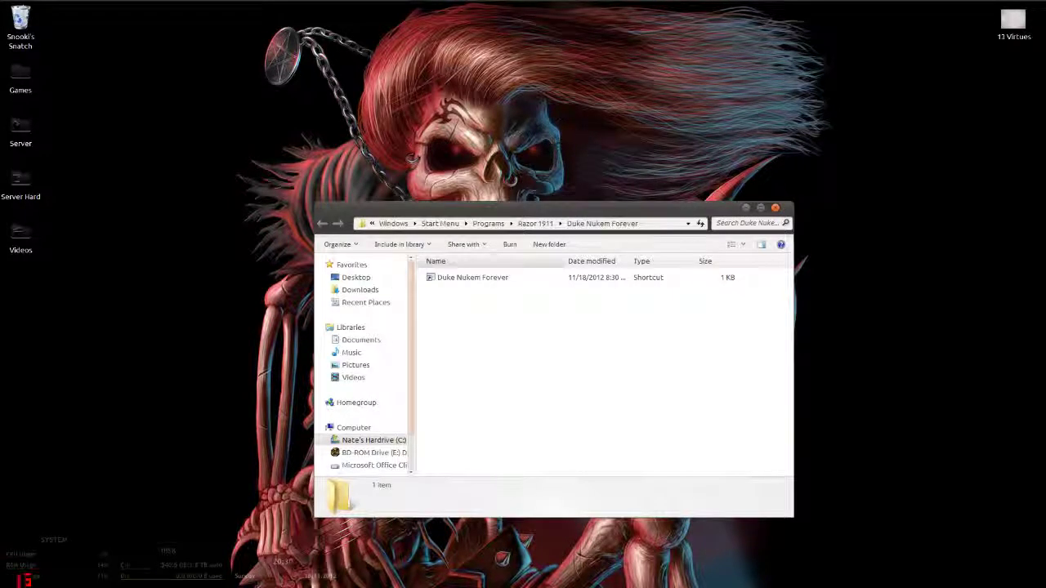
Try to launch Duke Nukem Forever from its Start Menu shortcut, browse for the missing DukeForever.exe in the System folder and cancel
{"action": "left_click_drag", "start_coordinate": [515, 211], "coordinate": [499, 162]}
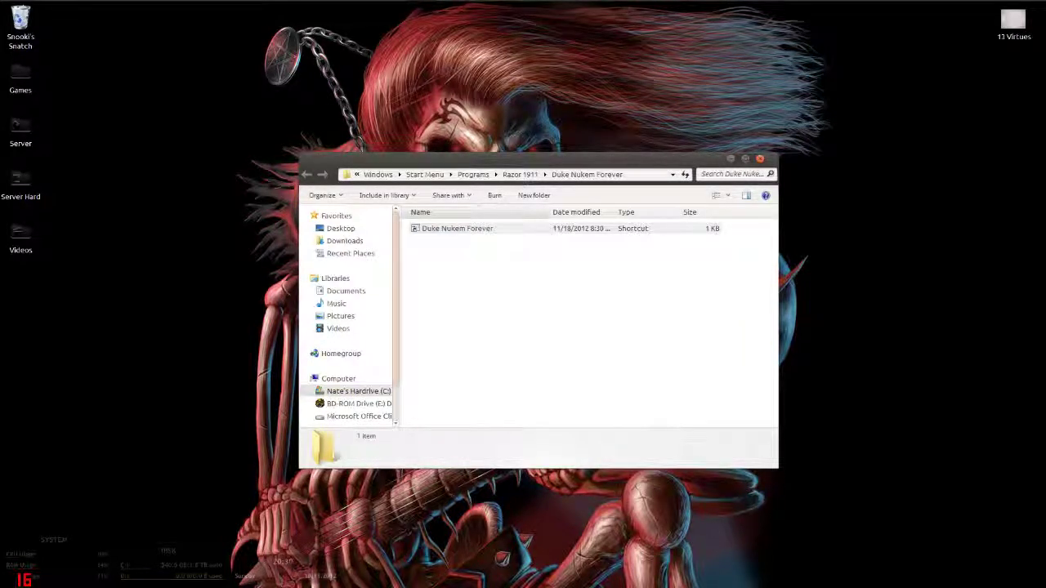
{"action": "double_click", "coordinate": [457, 229]}
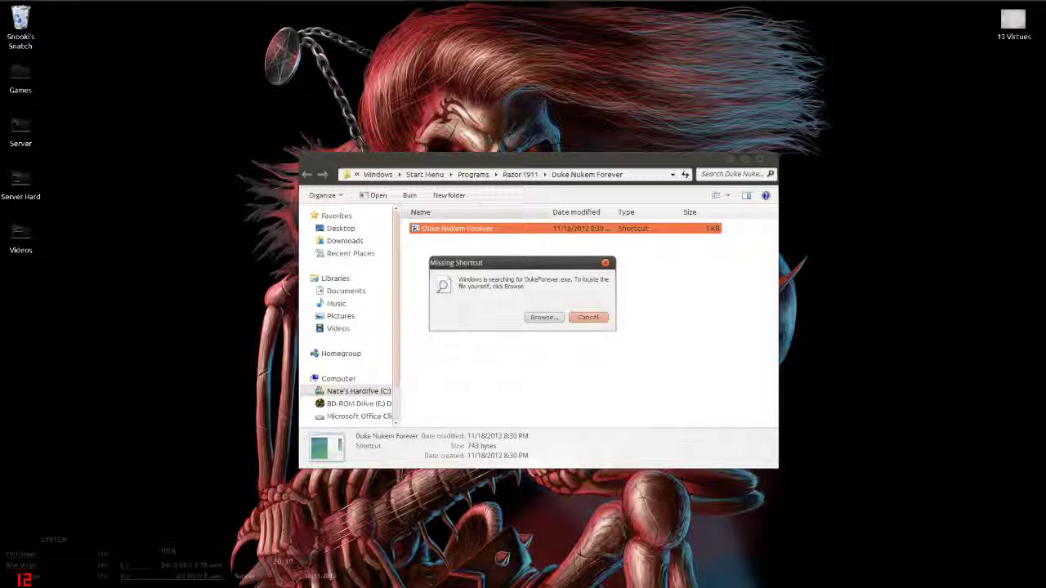
{"action": "left_click", "coordinate": [544, 317]}
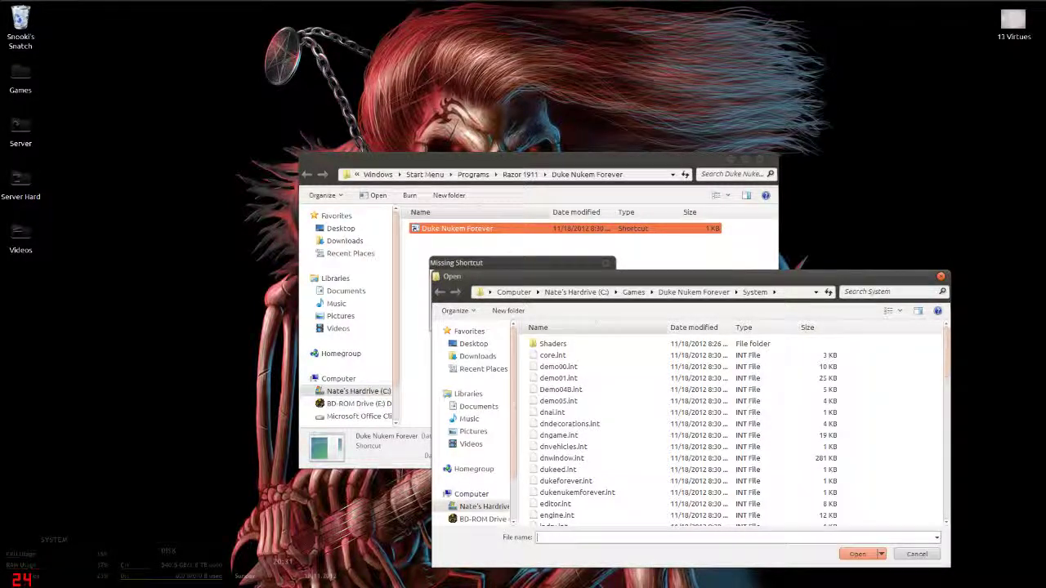
{"action": "key", "text": "Escape"}
{"action": "left_click", "coordinate": [564, 303]}
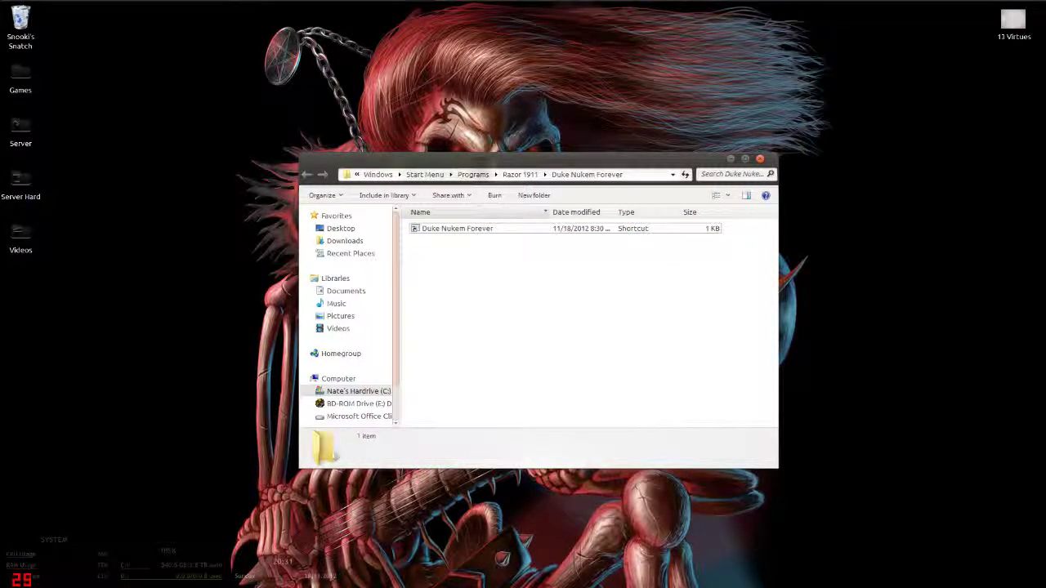
Look through the Razor 1911 shortcut folder and go back up to the Start Menu folder
{"action": "left_click", "coordinate": [520, 175]}
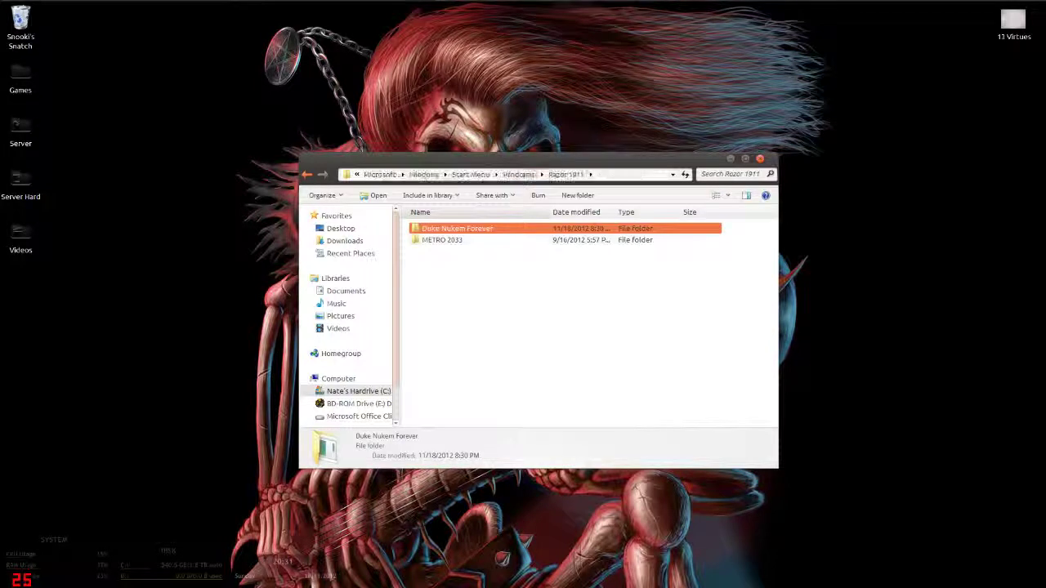
{"action": "key", "text": "Return"}
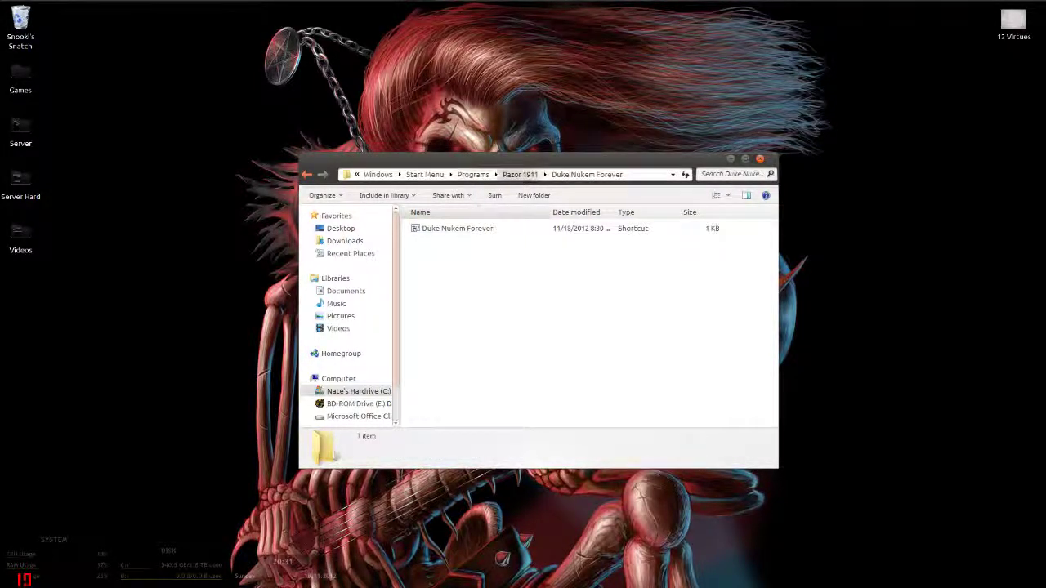
{"action": "key", "text": "BackSpace"}
{"action": "key", "text": "BackSpace"}
{"action": "key", "text": "BackSpace"}
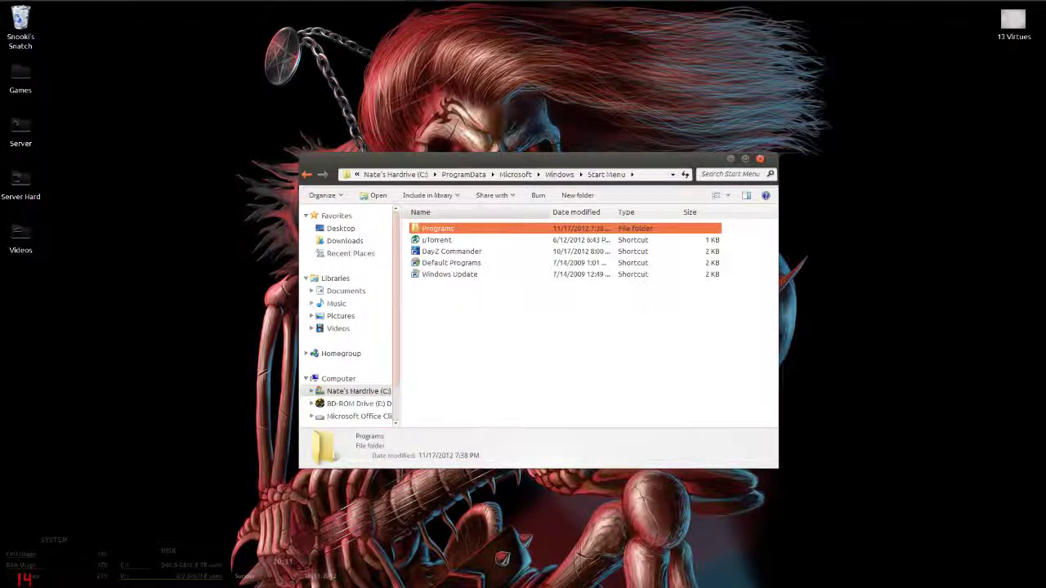
Look through the Razor1911 folder on the DUKE NUKEM FOREVER disc (E:), including SkinMeshes, and close the folder window
{"action": "left_click", "coordinate": [356, 403]}
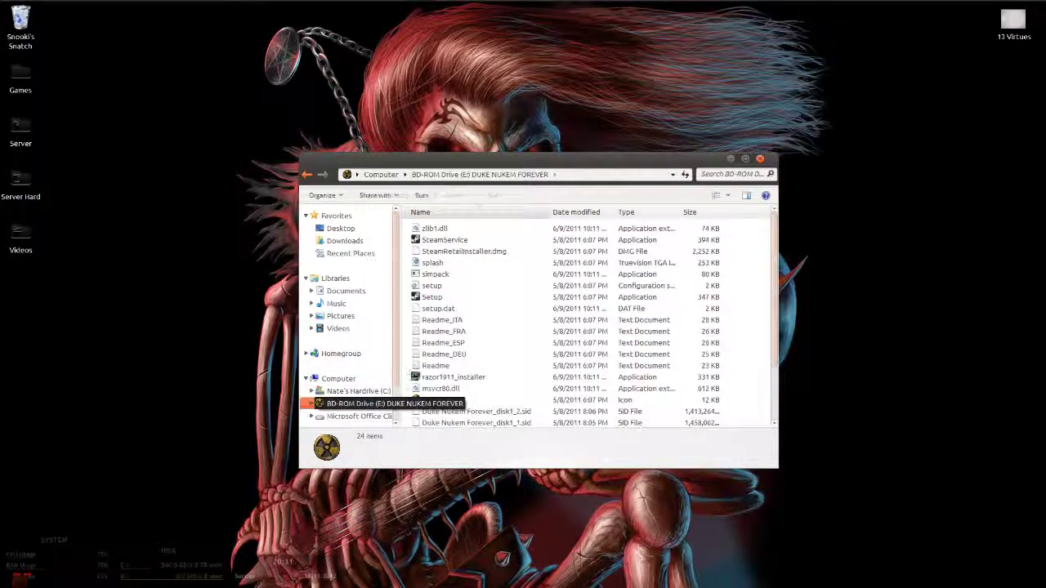
{"action": "scroll", "coordinate": [347, 318], "scroll_direction": "down", "scroll_amount": 1}
{"action": "scroll", "coordinate": [572, 327], "scroll_direction": "down", "scroll_amount": 2}
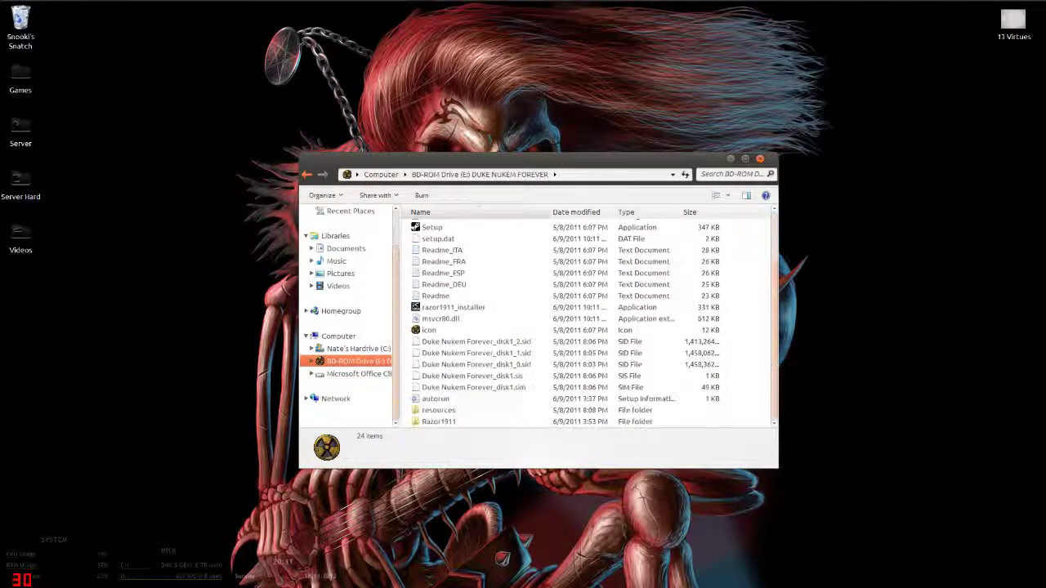
{"action": "double_click", "coordinate": [439, 422]}
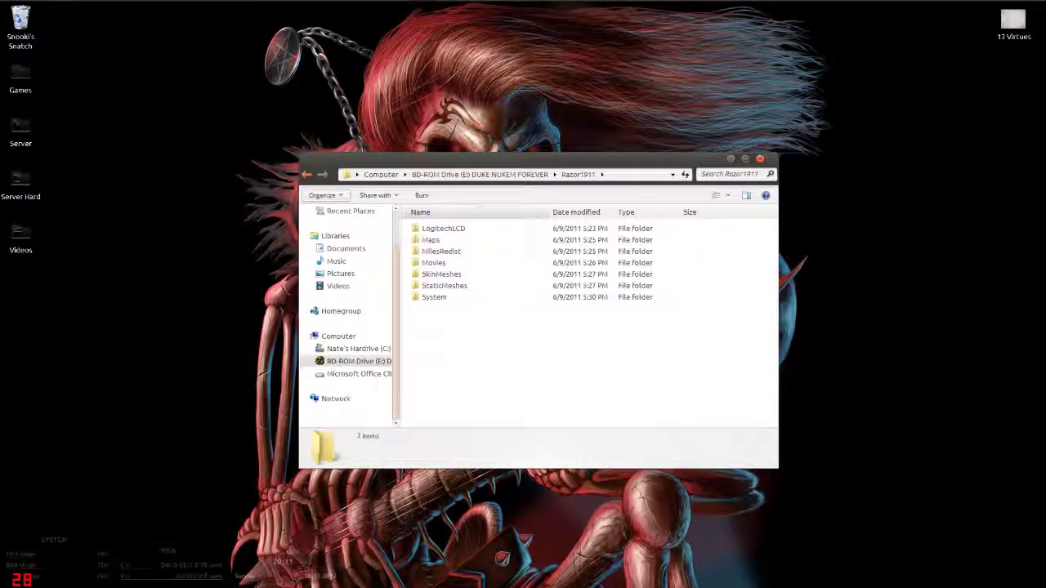
{"action": "double_click", "coordinate": [441, 273]}
{"action": "key", "text": "alt+Left"}
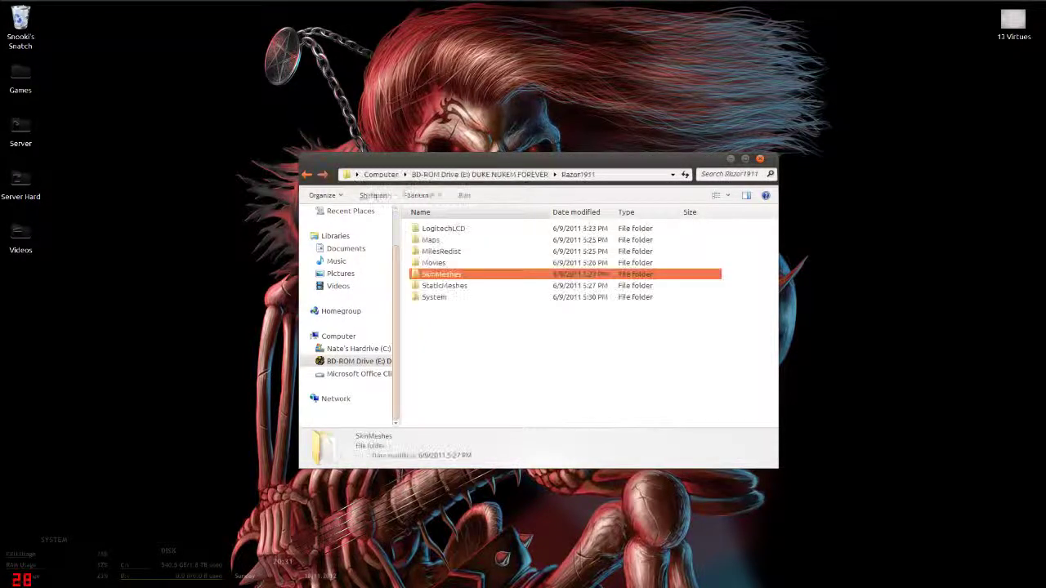
{"action": "key", "text": "alt+Left"}
{"action": "key", "text": "alt+F4"}
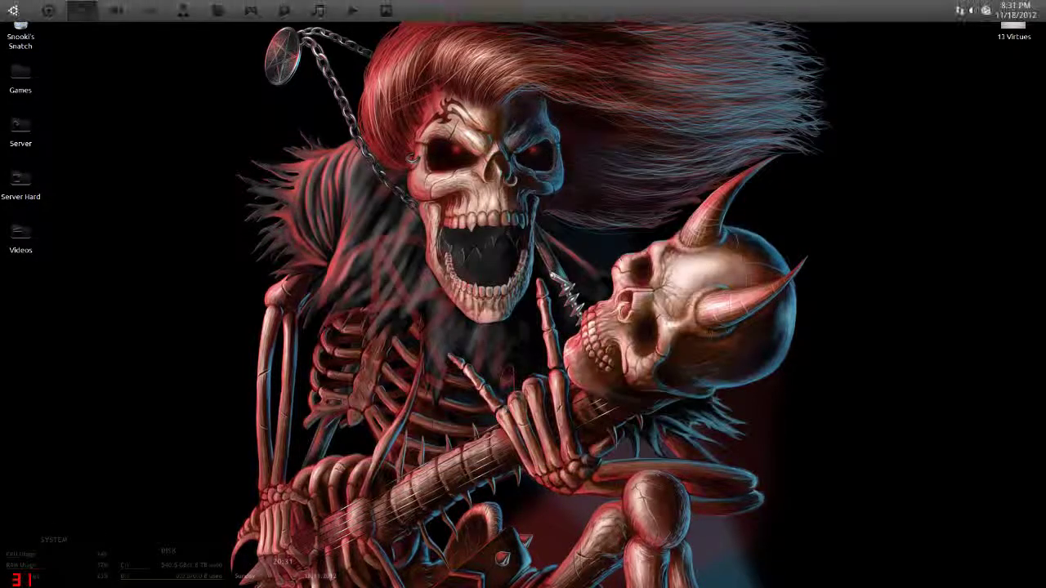
Search the computer's programs for "daemon" and switch to DAEMON Tools Lite
{"action": "key", "text": "super"}
{"action": "type", "text": "daem"}
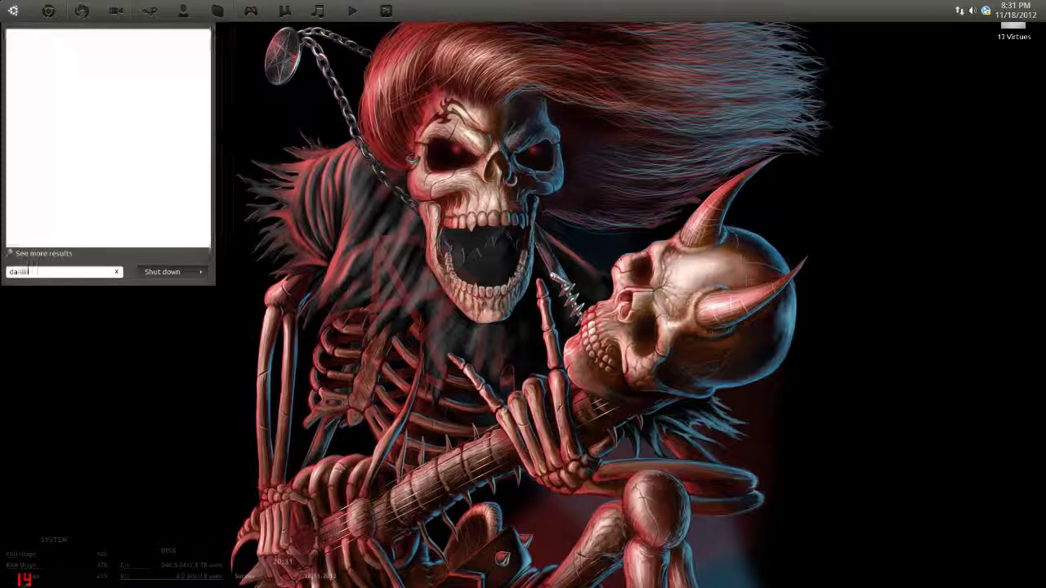
{"action": "type", "text": "on"}
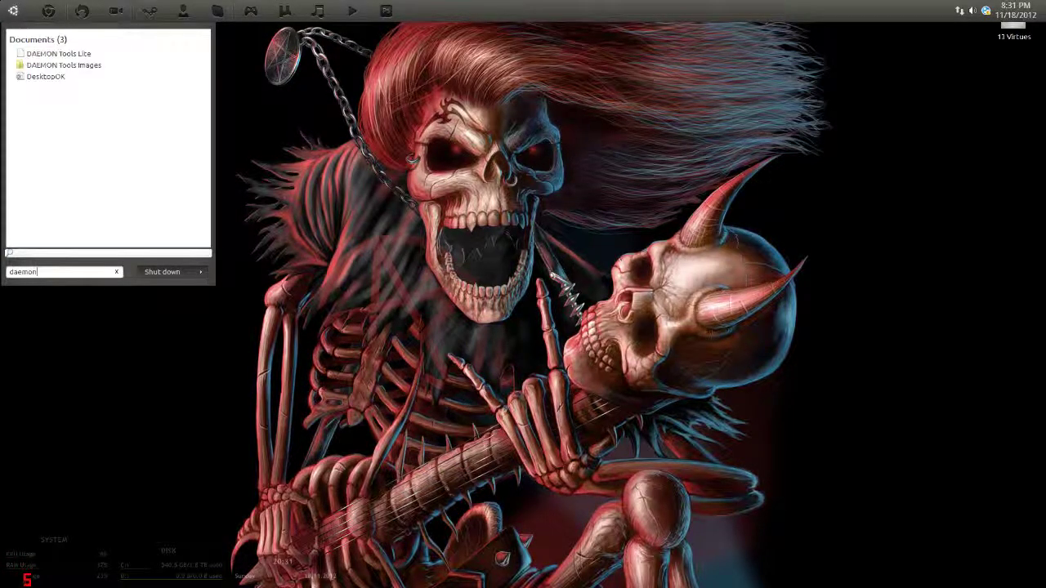
{"action": "key", "text": "Return"}
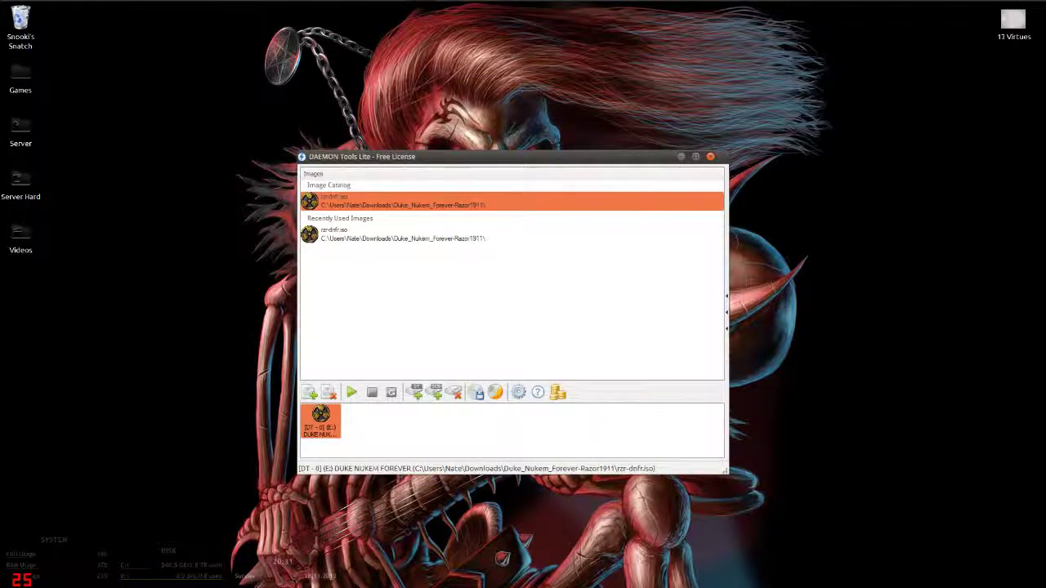
Delete rzr-dnfr.iso from both the image catalog and the recently used images, confirming each deletion
{"action": "right_click", "coordinate": [362, 200]}
{"action": "left_click", "coordinate": [416, 254]}
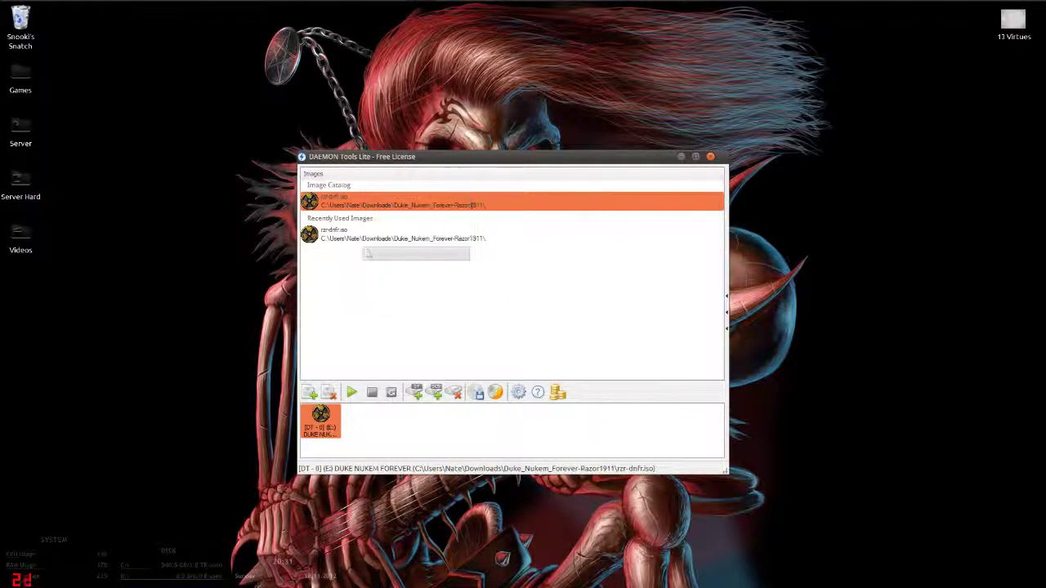
{"action": "right_click", "coordinate": [383, 200]}
{"action": "left_click", "coordinate": [392, 238]}
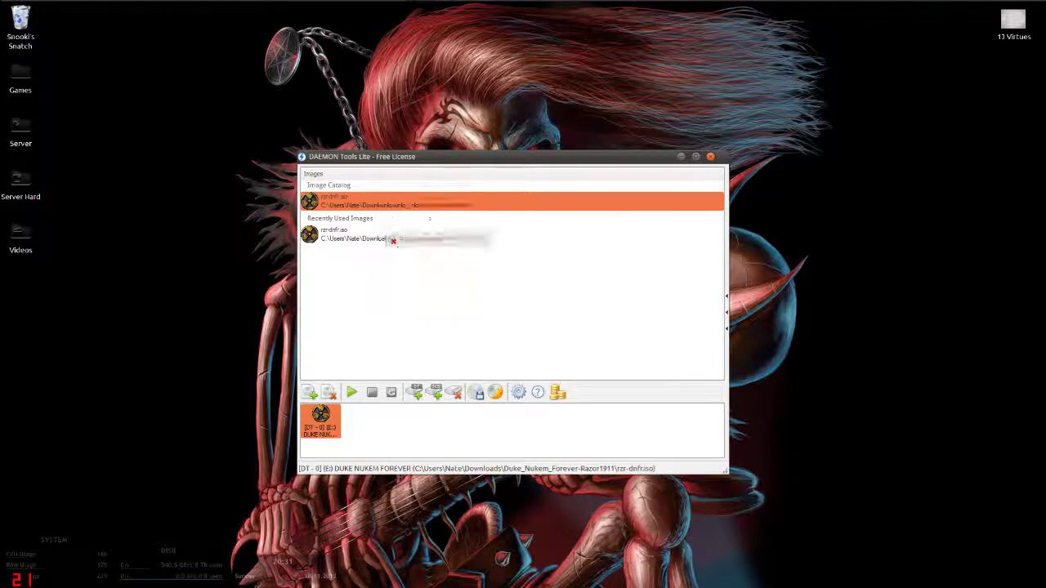
{"action": "left_click", "coordinate": [536, 344]}
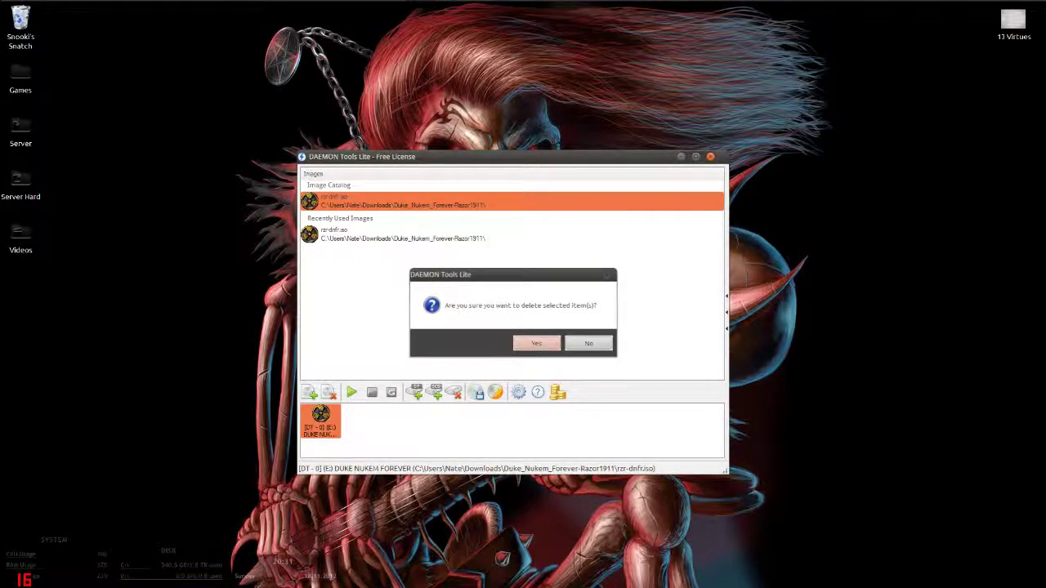
{"action": "right_click", "coordinate": [352, 234]}
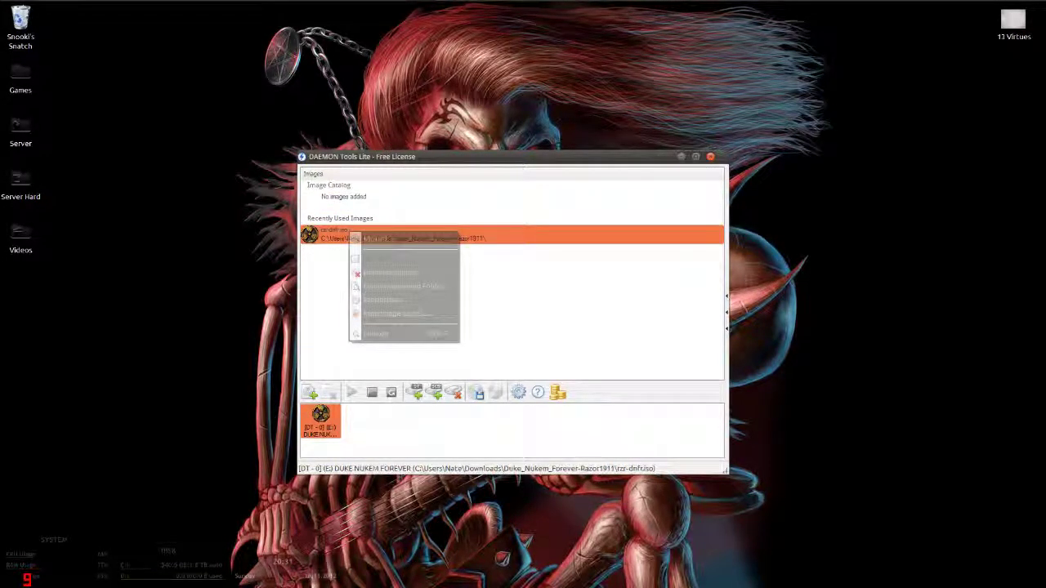
{"action": "left_click", "coordinate": [388, 273]}
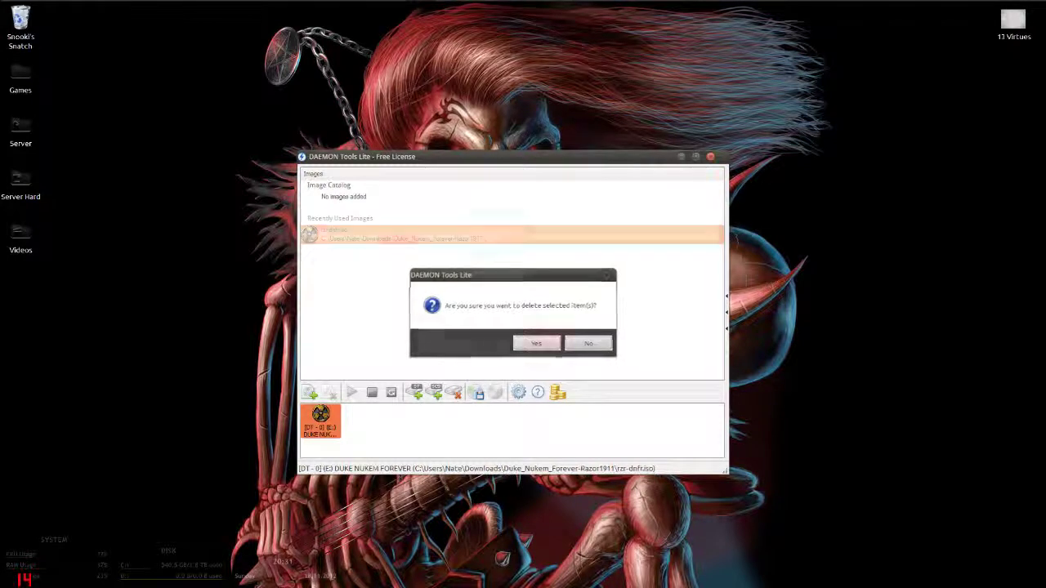
{"action": "left_click", "coordinate": [536, 344]}
Remove the DUKE NUKEM FOREVER virtual drive (E:), confirm the removal and close DAEMON Tools Lite
{"action": "left_click", "coordinate": [321, 421]}
{"action": "left_click", "coordinate": [454, 393]}
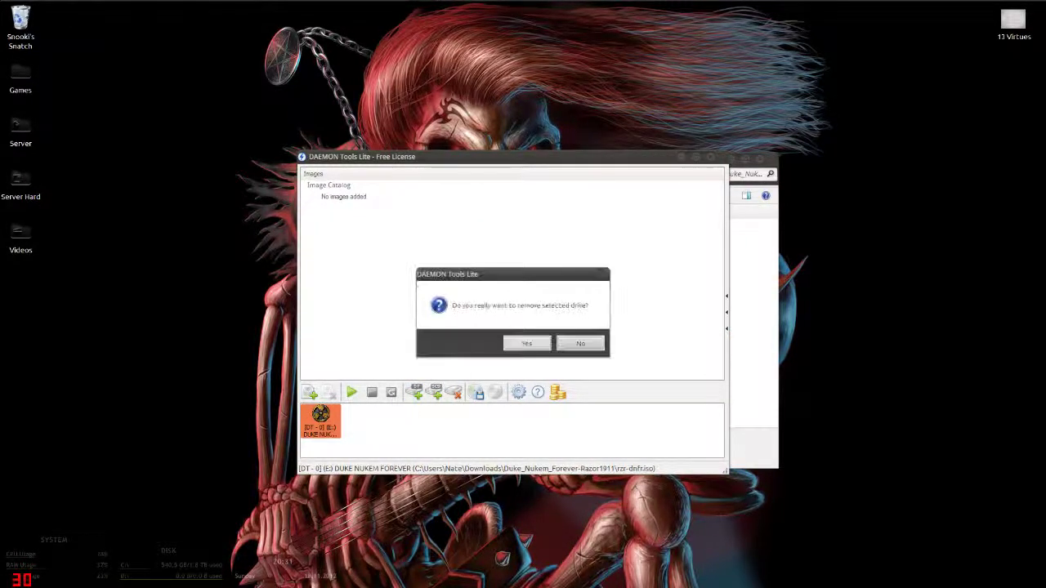
{"action": "left_click", "coordinate": [527, 343]}
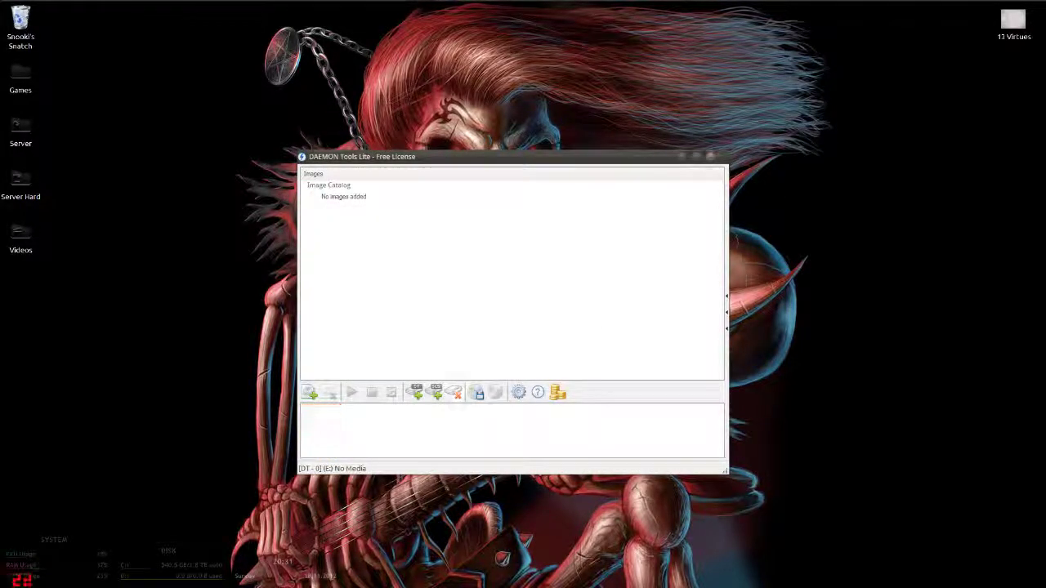
{"action": "left_click", "coordinate": [711, 156]}
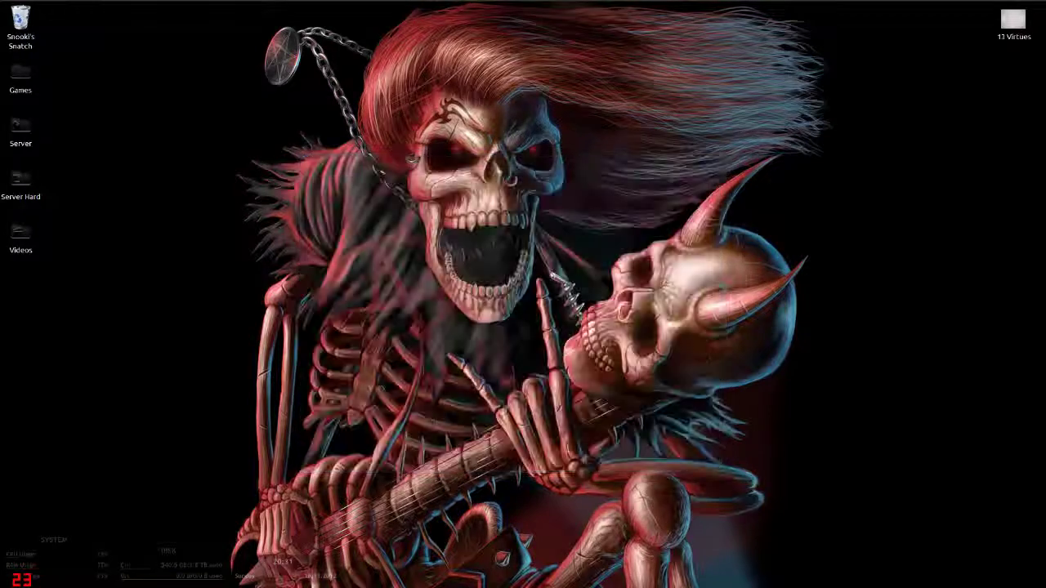
Open the installed game's folder, C:\Games\Duke Nukem Forever, in a file browser window
{"action": "left_click", "coordinate": [14, 10]}
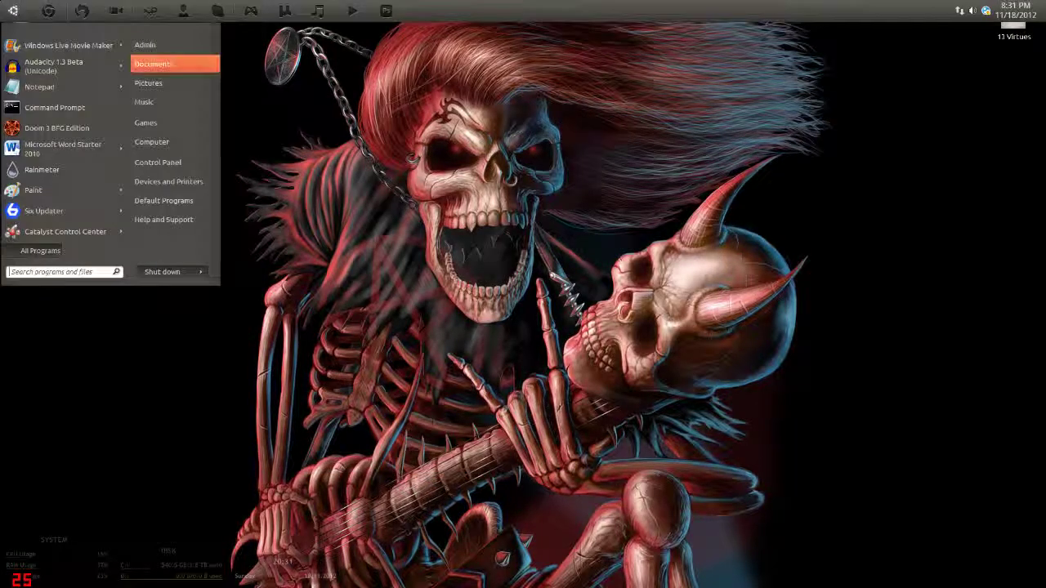
{"action": "key", "text": "Down"}
{"action": "key", "text": "Down"}
{"action": "key", "text": "Down"}
{"action": "key", "text": "Down"}
{"action": "key", "text": "Return"}
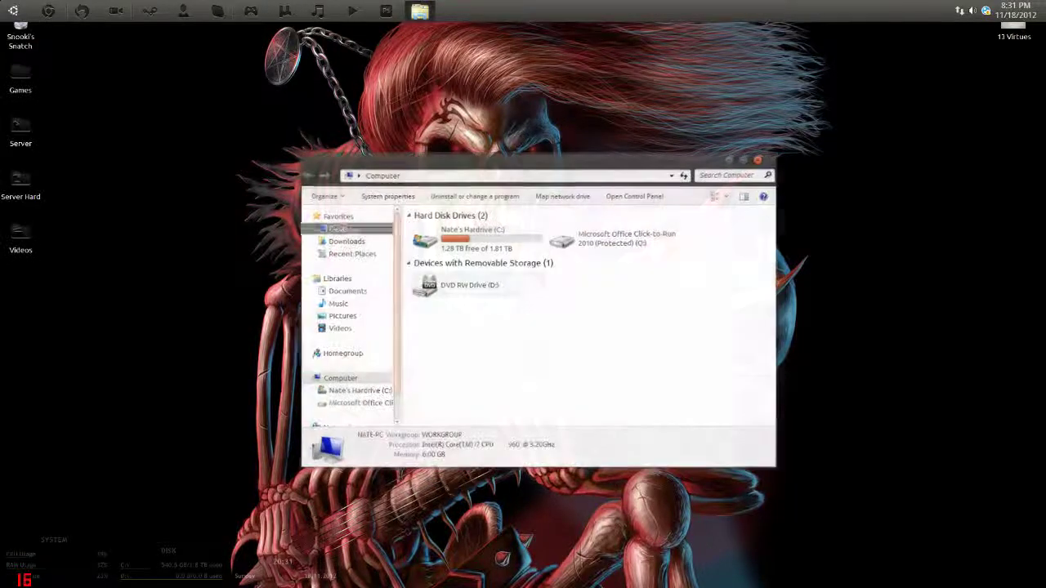
{"action": "key", "text": "Return"}
{"action": "key", "text": "Down"}
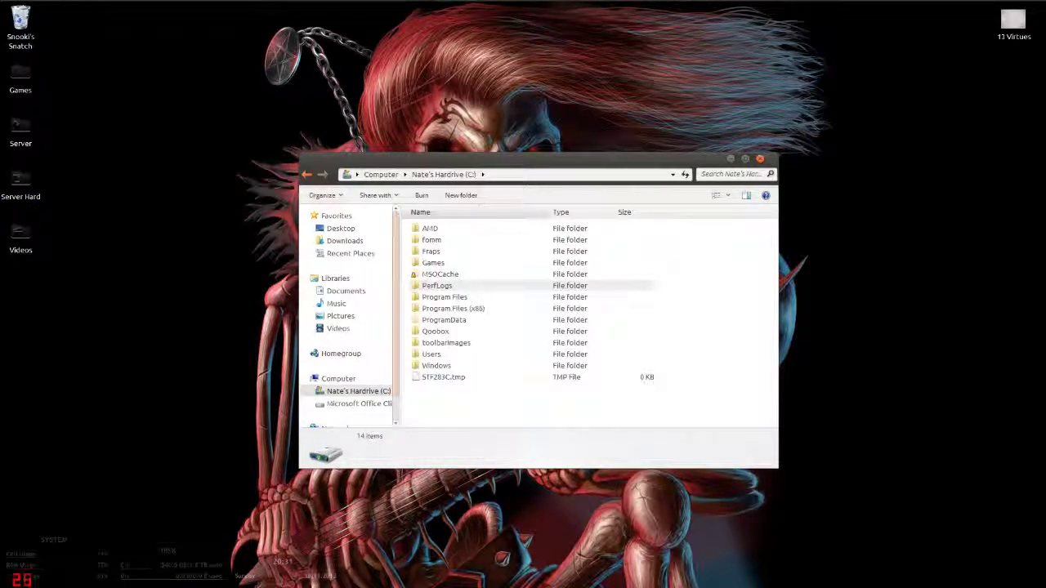
{"action": "key", "text": "Up"}
{"action": "key", "text": "Up"}
{"action": "key", "text": "Return"}
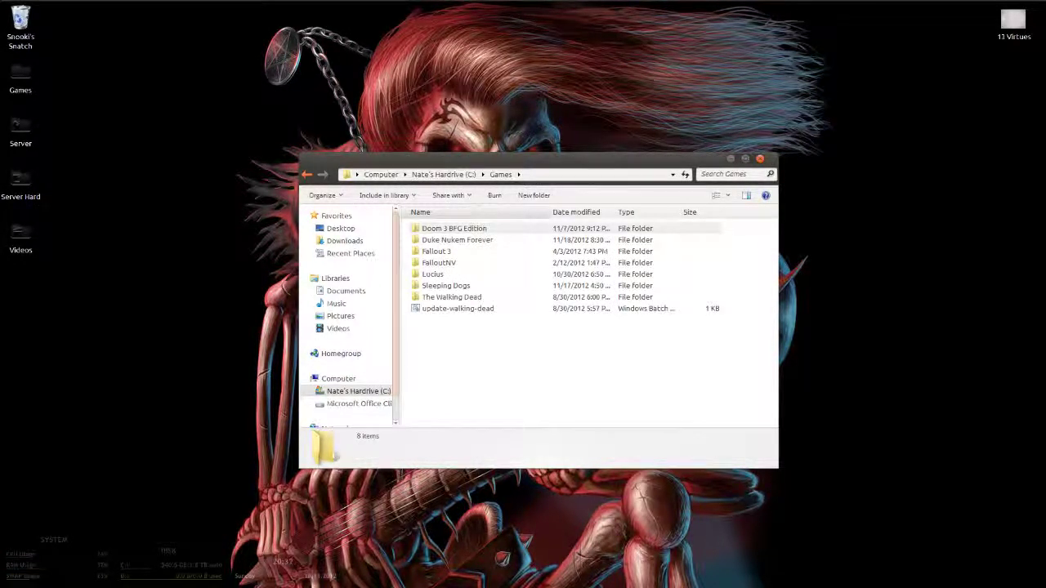
{"action": "key", "text": "Down"}
{"action": "key", "text": "Down"}
{"action": "key", "text": "Return"}
Open the game folder's Readme, look through its requirements and license sections, and close it
{"action": "key", "text": "Down"}
{"action": "key", "text": "Down"}
{"action": "key", "text": "Down"}
{"action": "key", "text": "Down"}
{"action": "key", "text": "Down"}
{"action": "key", "text": "Down"}
{"action": "key", "text": "Down"}
{"action": "key", "text": "Down"}
{"action": "key", "text": "Down"}
{"action": "key", "text": "Down"}
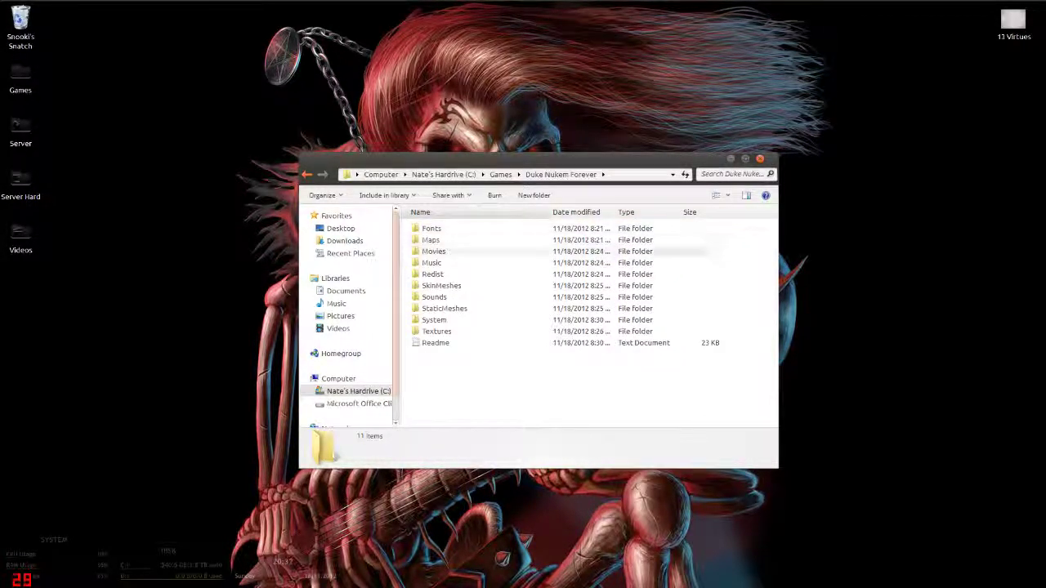
{"action": "key", "text": "Return"}
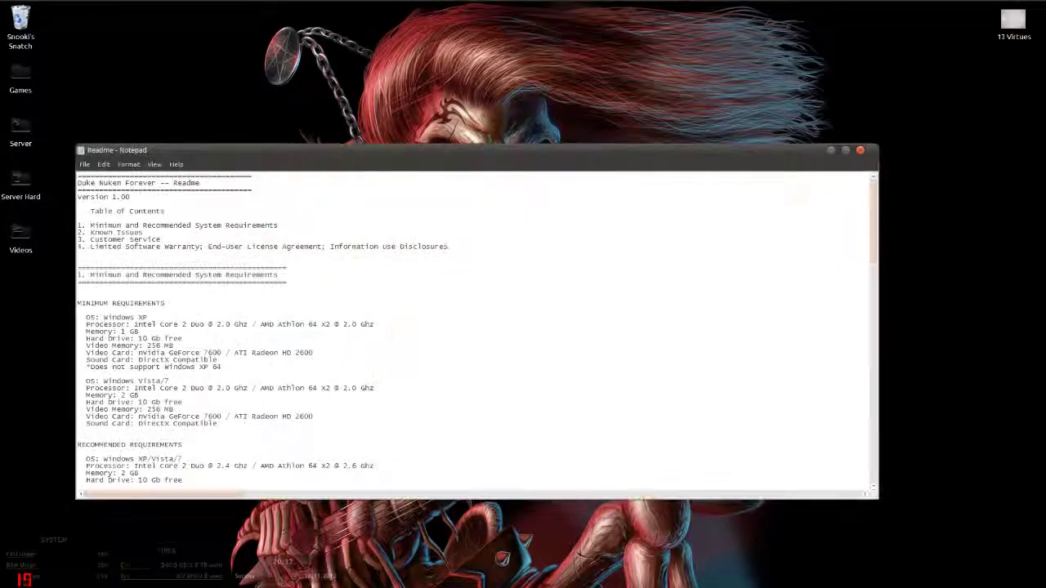
{"action": "key", "text": "Page_Down"}
{"action": "key", "text": "Page_Down"}
{"action": "key", "text": "Page_Down"}
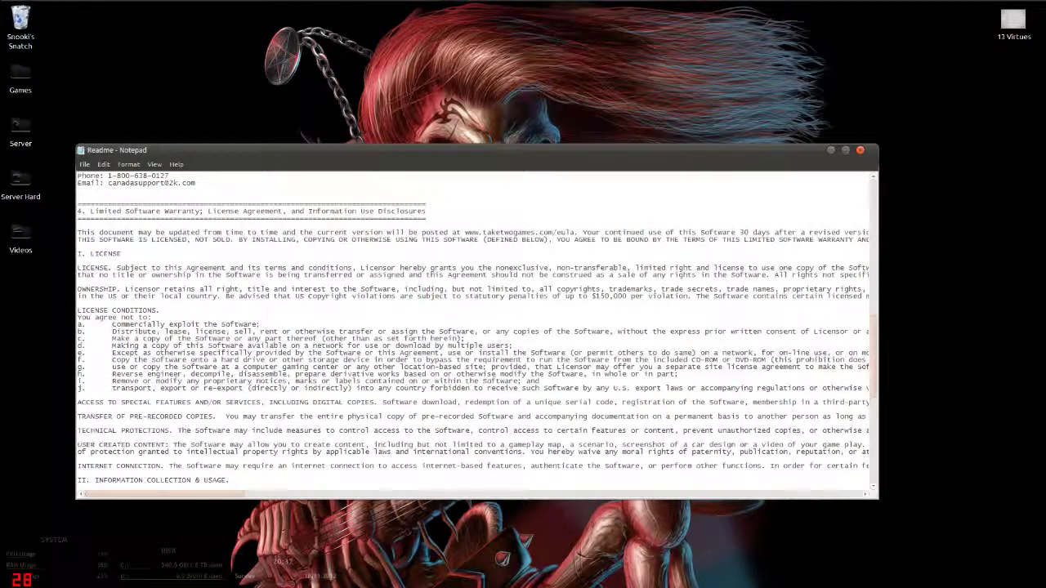
{"action": "key", "text": "alt+F4"}
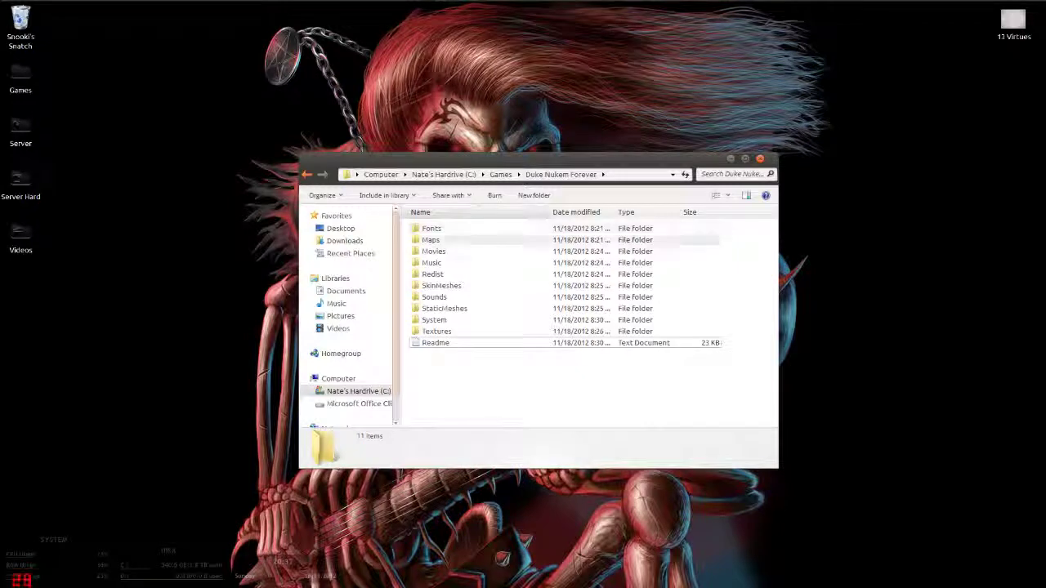
Look through the installed game's System folder and its Shaders\PC subfolder, and return to the Duke Nukem Forever folder
{"action": "double_click", "coordinate": [446, 320]}
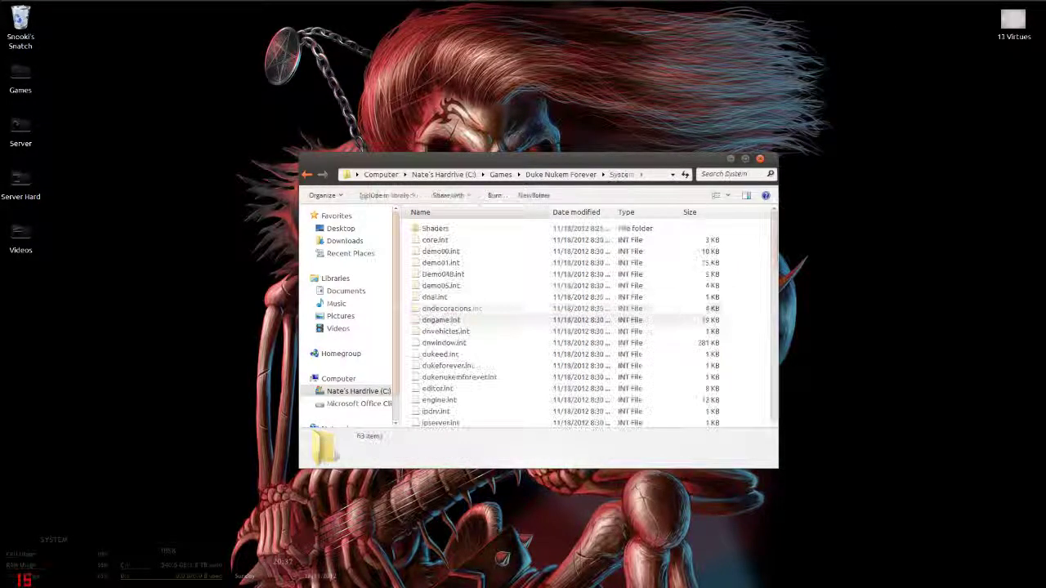
{"action": "scroll", "coordinate": [446, 325], "scroll_direction": "down", "scroll_amount": 10}
{"action": "scroll", "coordinate": [445, 320], "scroll_direction": "up", "scroll_amount": 10}
{"action": "double_click", "coordinate": [448, 229]}
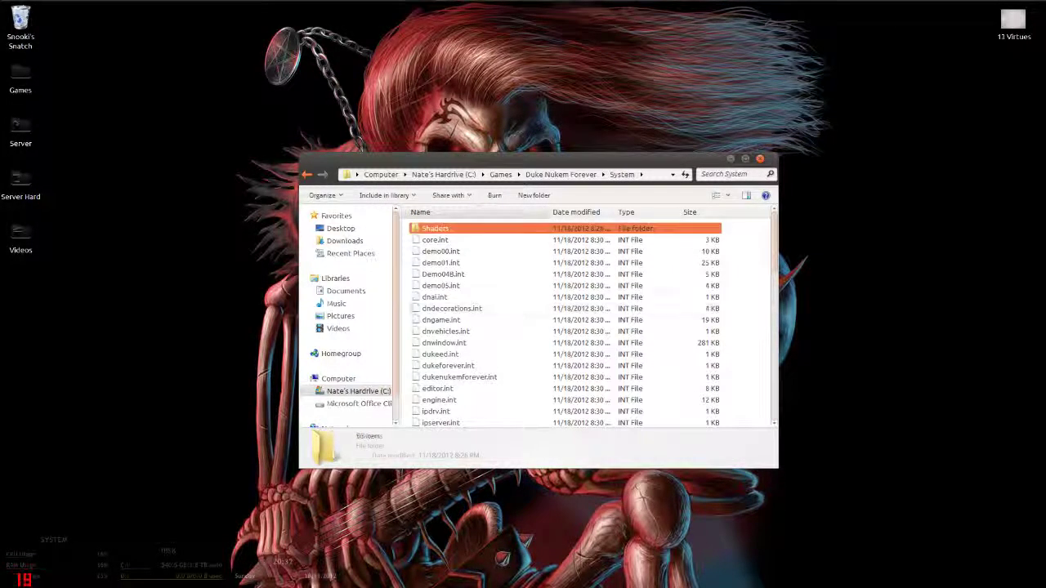
{"action": "key", "text": "BackSpace"}
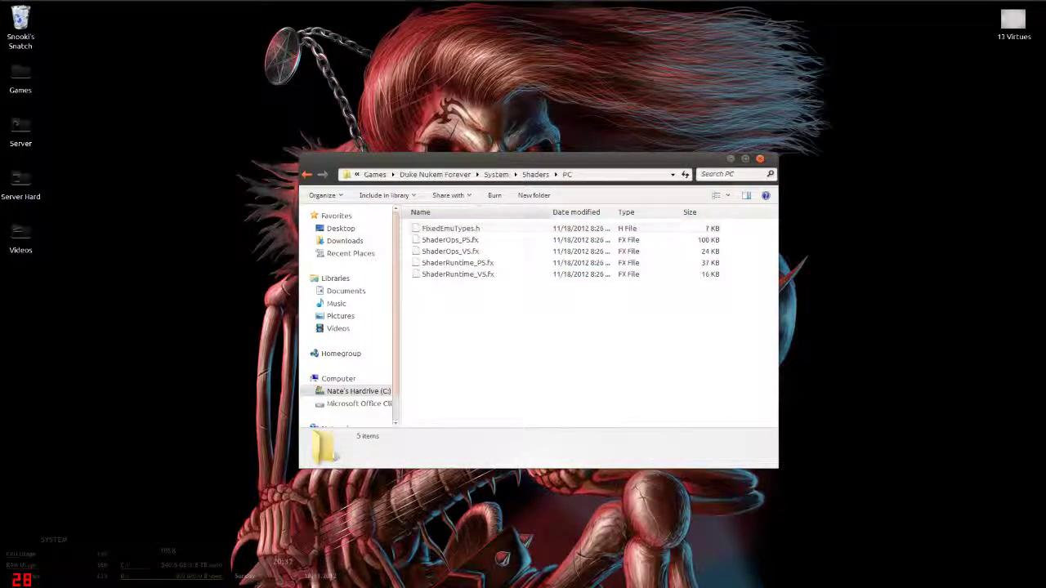
{"action": "key", "text": "BackSpace"}
{"action": "left_click", "coordinate": [528, 378]}
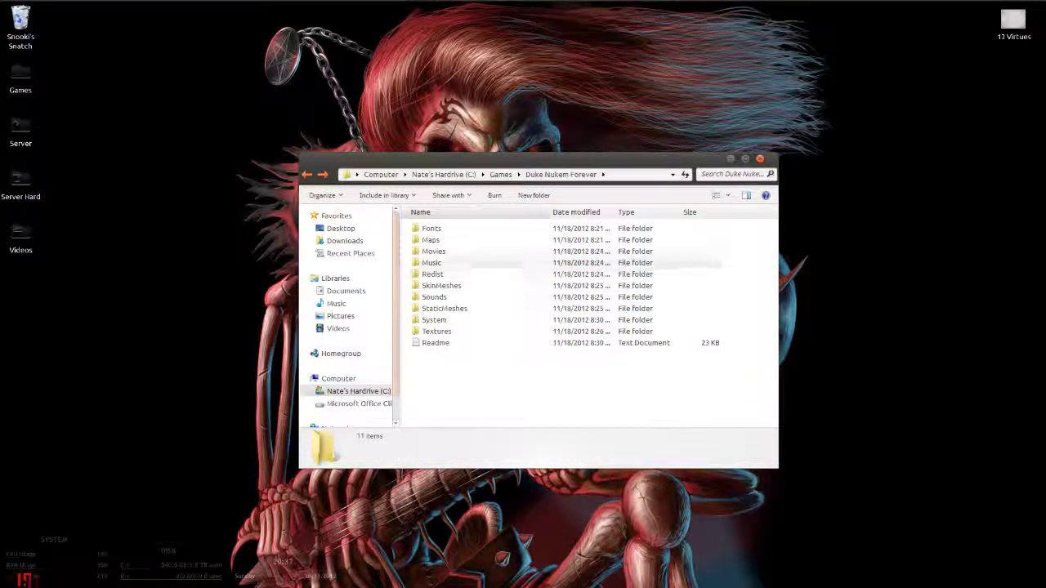
Look in the game's System and SkinMeshes folders and return to the Duke Nukem Forever folder
{"action": "double_click", "coordinate": [434, 319]}
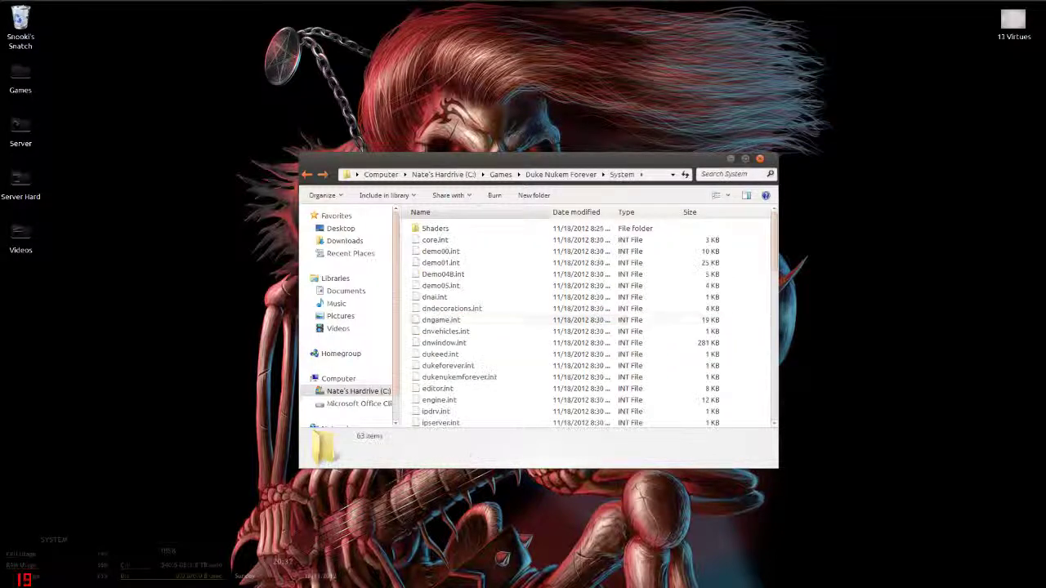
{"action": "key", "text": "BackSpace"}
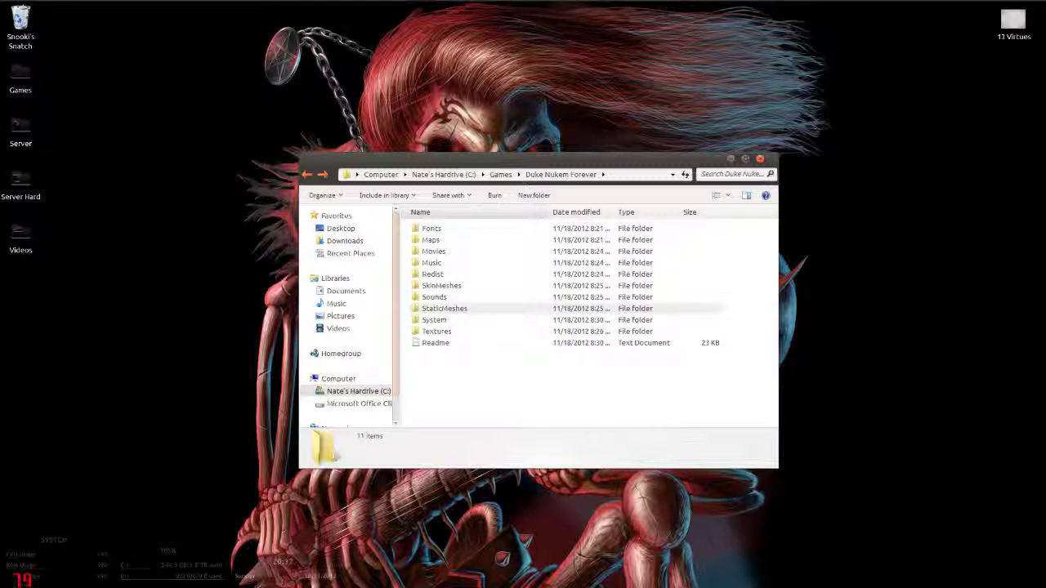
{"action": "double_click", "coordinate": [442, 285]}
{"action": "key", "text": "BackSpace"}
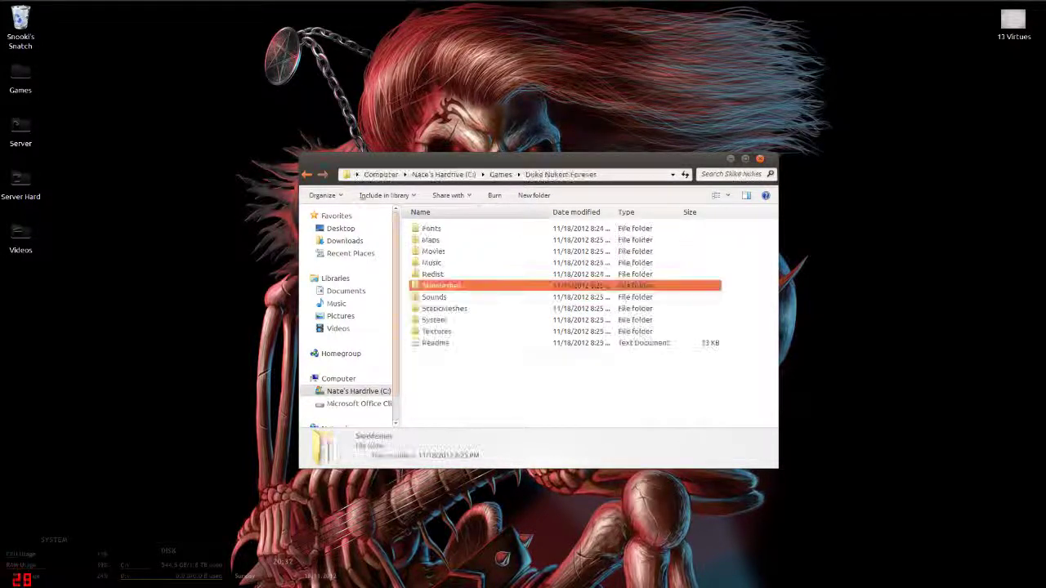
Start the Dual-Core Optimizer Setup from the game's Redist\DCO folder and cancel it
{"action": "double_click", "coordinate": [433, 274]}
{"action": "double_click", "coordinate": [431, 228]}
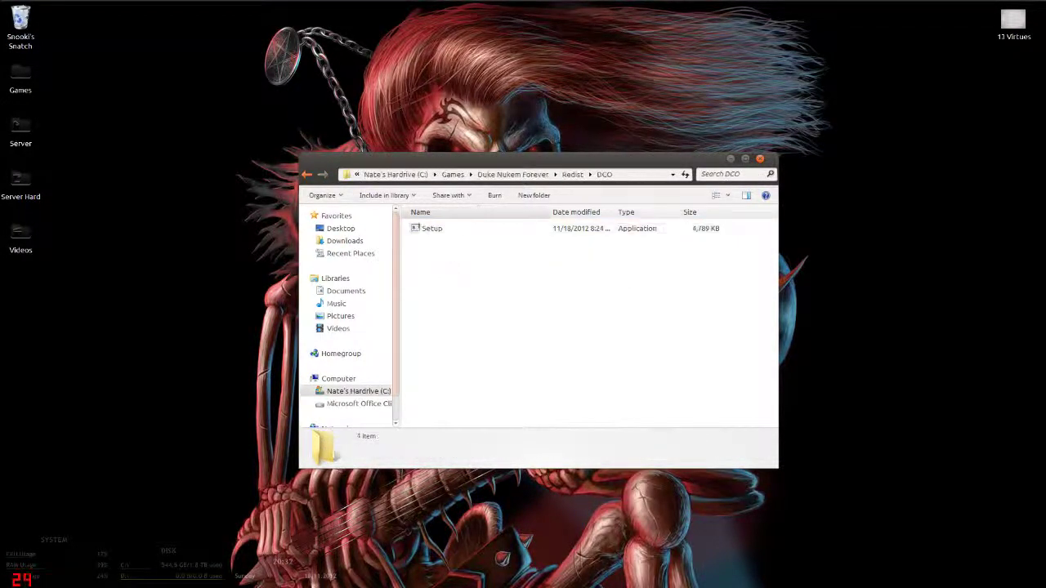
{"action": "left_click", "coordinate": [431, 228]}
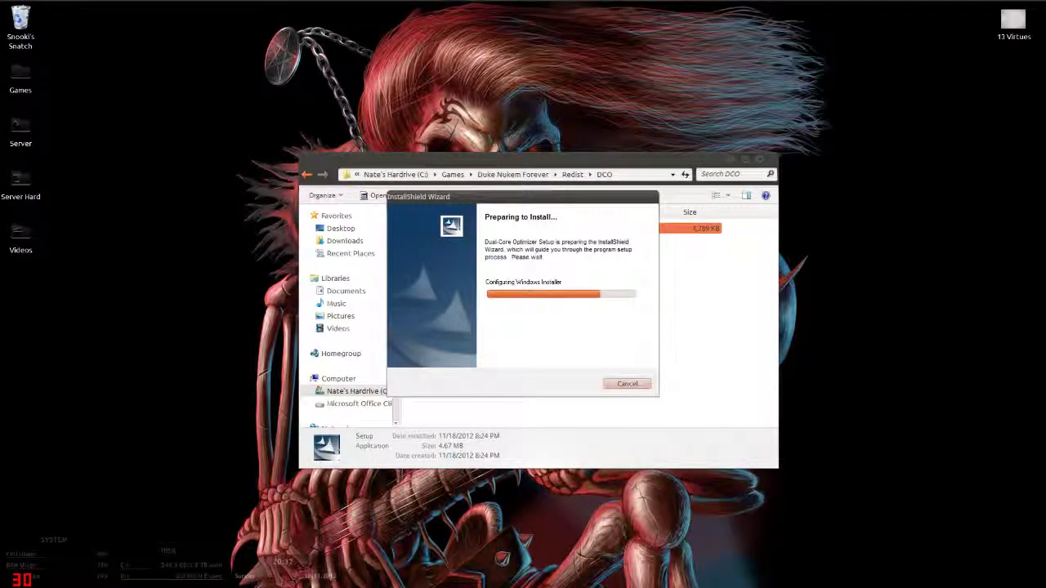
{"action": "left_click", "coordinate": [626, 384]}
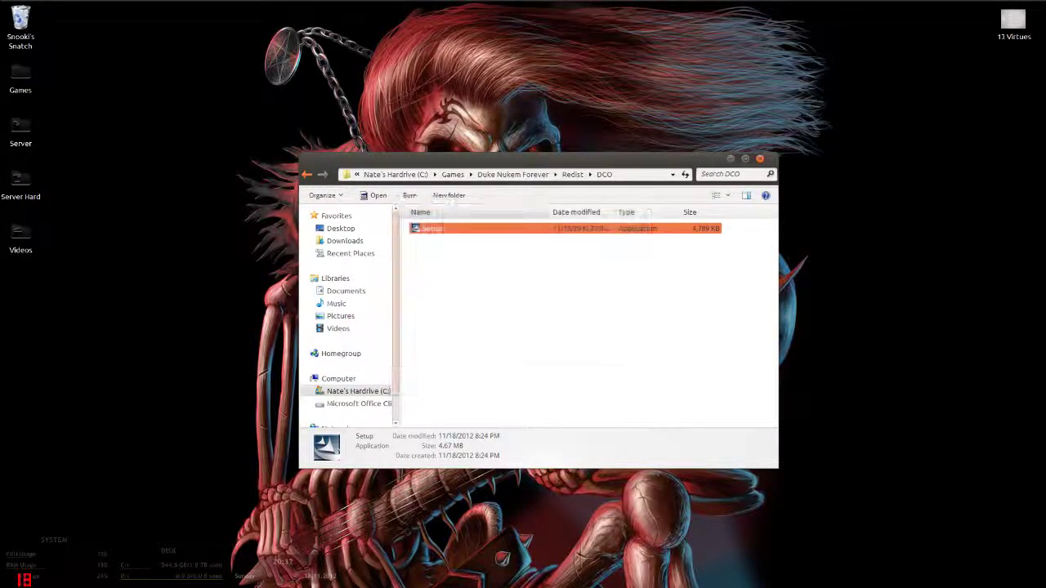
Look through the files in the Redist\DirectX folder and return to the Redist folder
{"action": "left_click", "coordinate": [308, 174]}
{"action": "double_click", "coordinate": [435, 239]}
{"action": "scroll", "coordinate": [466, 388], "scroll_direction": "down", "scroll_amount": 20}
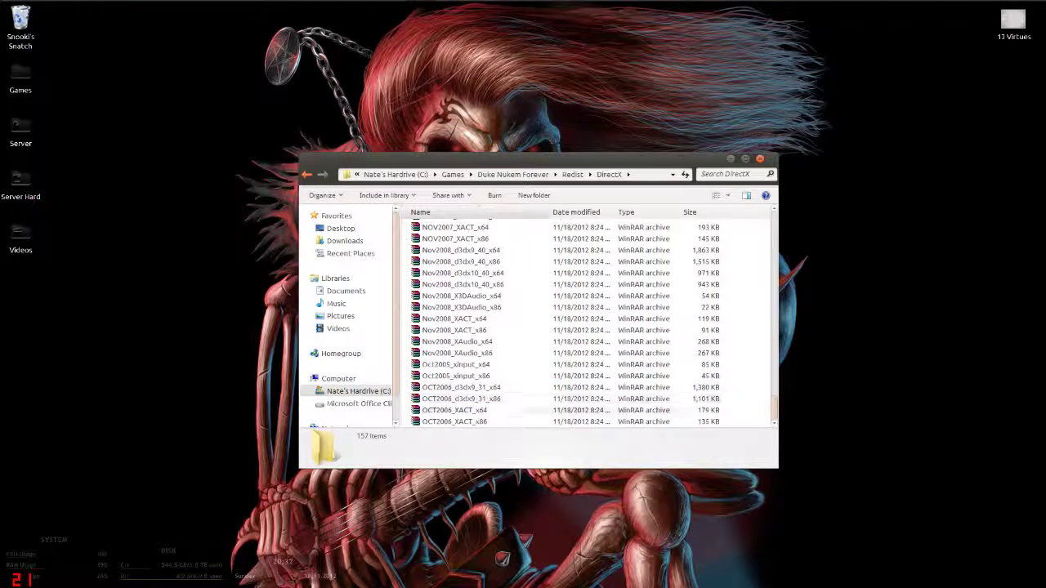
{"action": "left_click", "coordinate": [609, 343]}
{"action": "scroll", "coordinate": [601, 362], "scroll_direction": "up", "scroll_amount": 20}
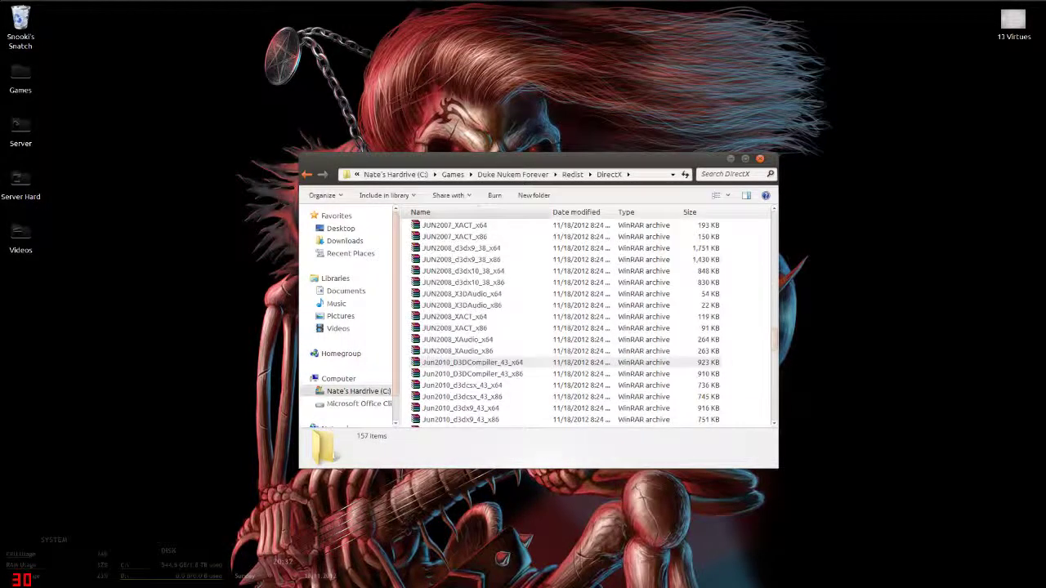
{"action": "key", "text": "BackSpace"}
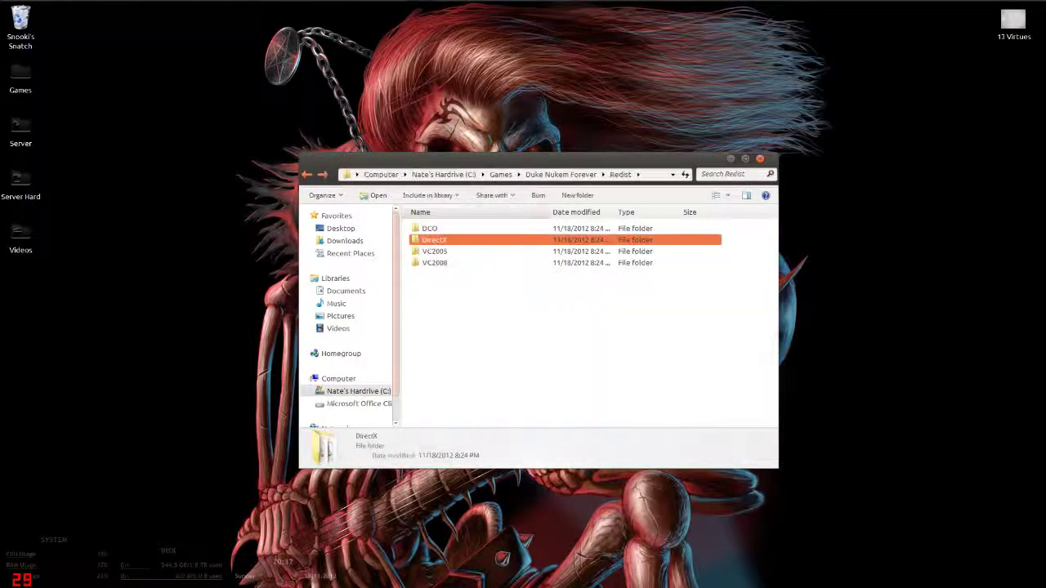
Check the VC2005 folder and run vcredist_x86 from the VC2008 folder
{"action": "key", "text": "Down"}
{"action": "key", "text": "Return"}
{"action": "key", "text": "BackSpace"}
{"action": "key", "text": "Down"}
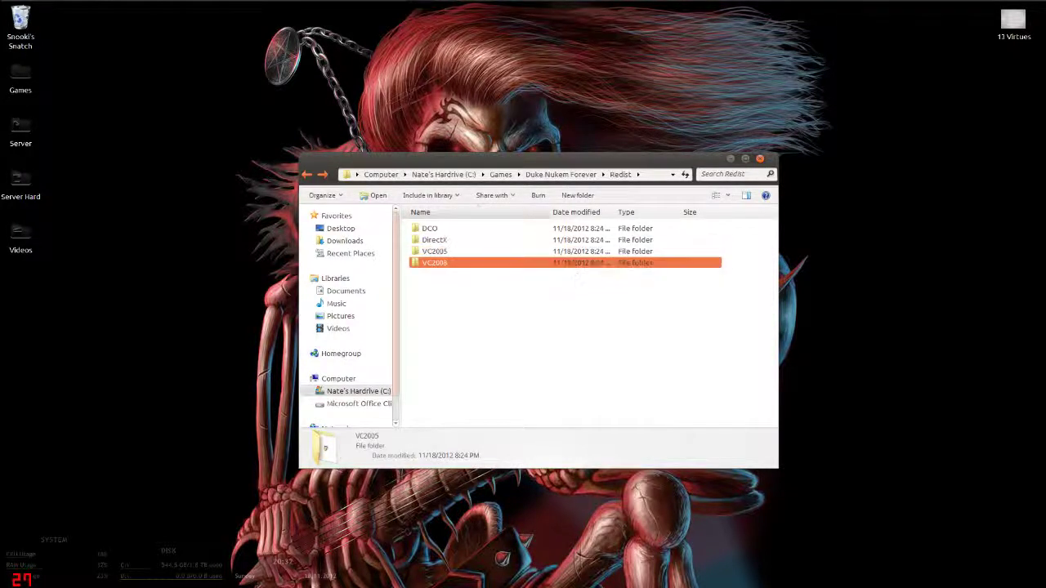
{"action": "key", "text": "Return"}
{"action": "key", "text": "Down"}
{"action": "key", "text": "Return"}
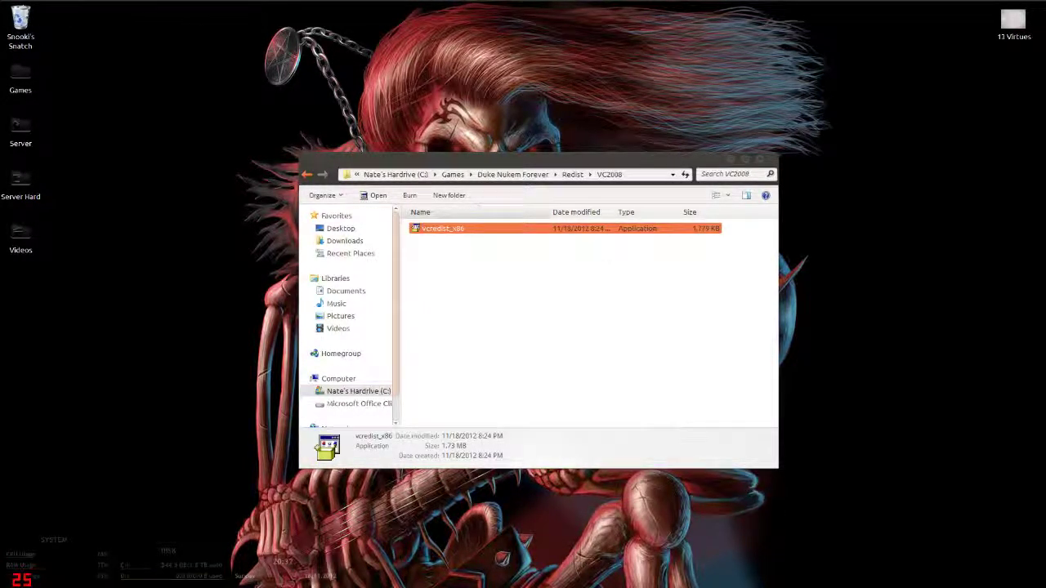
Return to the Duke Nukem Forever folder and start the Repair of the Microsoft Visual C++ 2008 Redistributable
{"action": "key", "text": "BackSpace"}
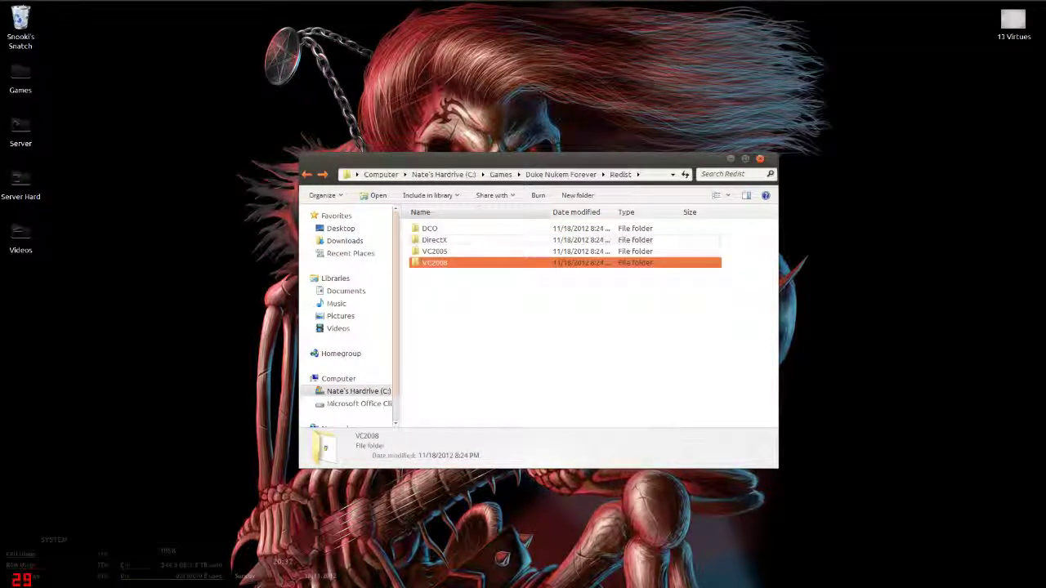
{"action": "key", "text": "BackSpace"}
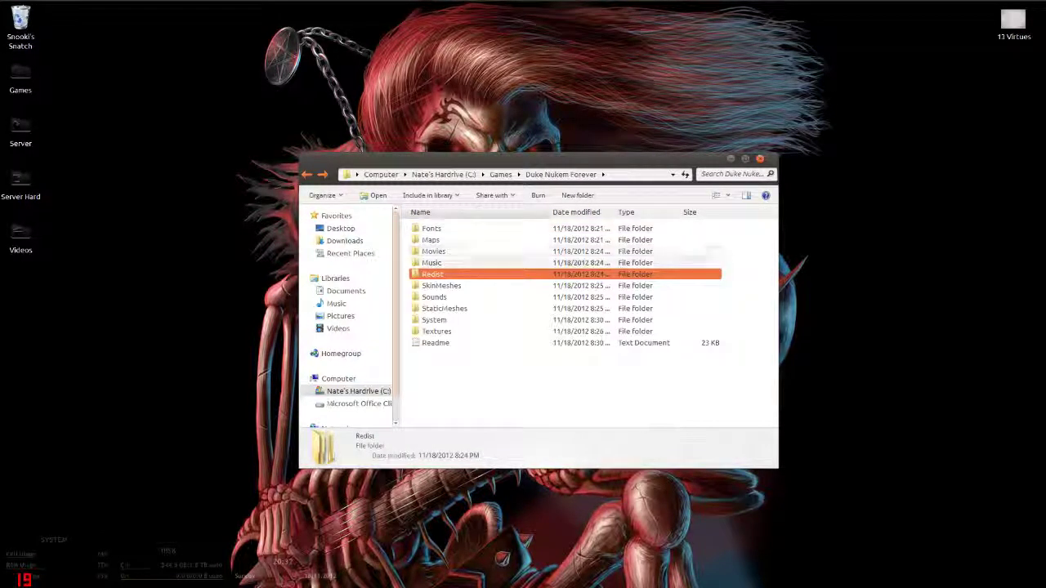
{"action": "left_click", "coordinate": [506, 377]}
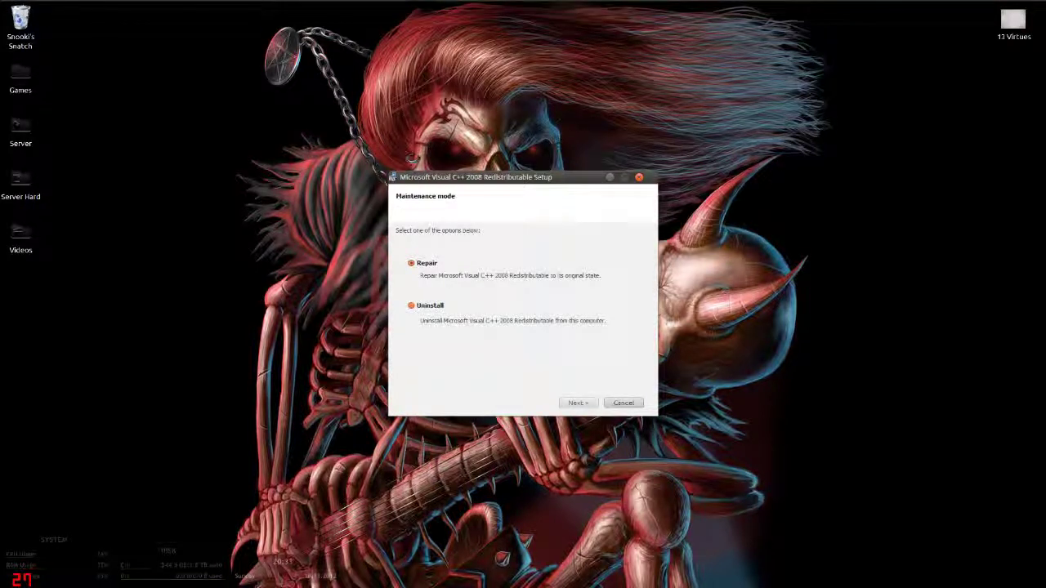
{"action": "left_click", "coordinate": [579, 403]}
Look through the list of all installed programs, including the Games group, for Duke Nukem Forever and close the list
{"action": "left_click", "coordinate": [13, 11]}
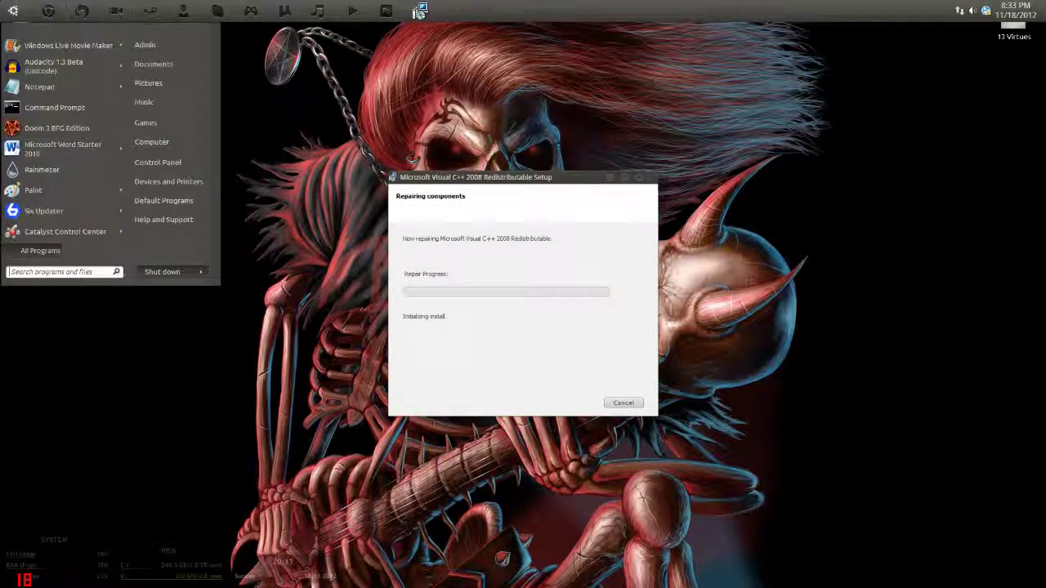
{"action": "left_click", "coordinate": [40, 251]}
{"action": "scroll", "coordinate": [52, 86], "scroll_direction": "down", "scroll_amount": 5}
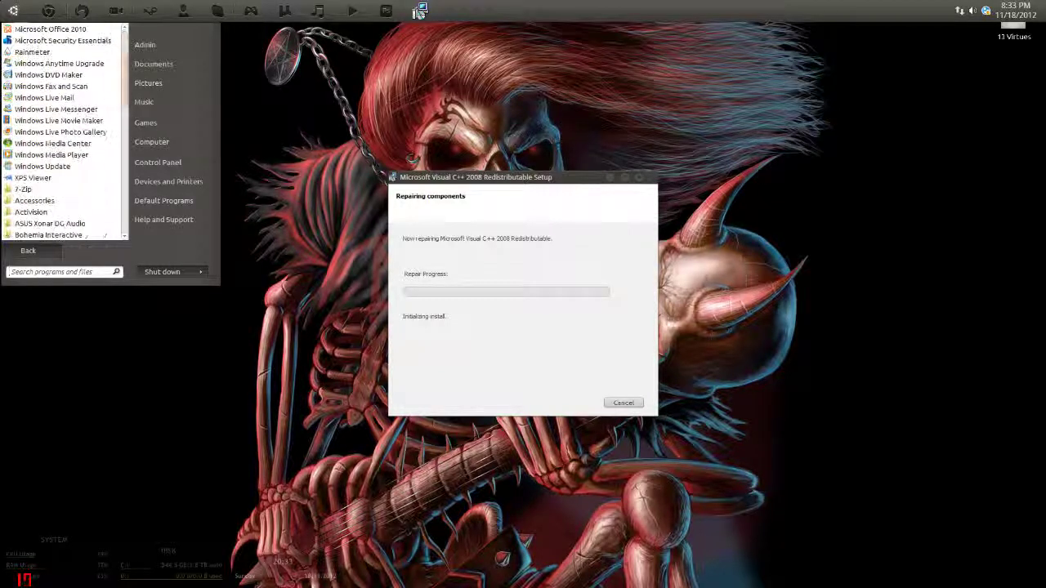
{"action": "key", "text": "Down"}
{"action": "key", "text": "Down"}
{"action": "key", "text": "Down"}
{"action": "key", "text": "Down"}
{"action": "key", "text": "Down"}
{"action": "key", "text": "Down"}
{"action": "key", "text": "Down"}
{"action": "key", "text": "Down"}
{"action": "key", "text": "Down"}
{"action": "key", "text": "Down"}
{"action": "key", "text": "Down"}
{"action": "key", "text": "Down"}
{"action": "key", "text": "Down"}
{"action": "key", "text": "Down"}
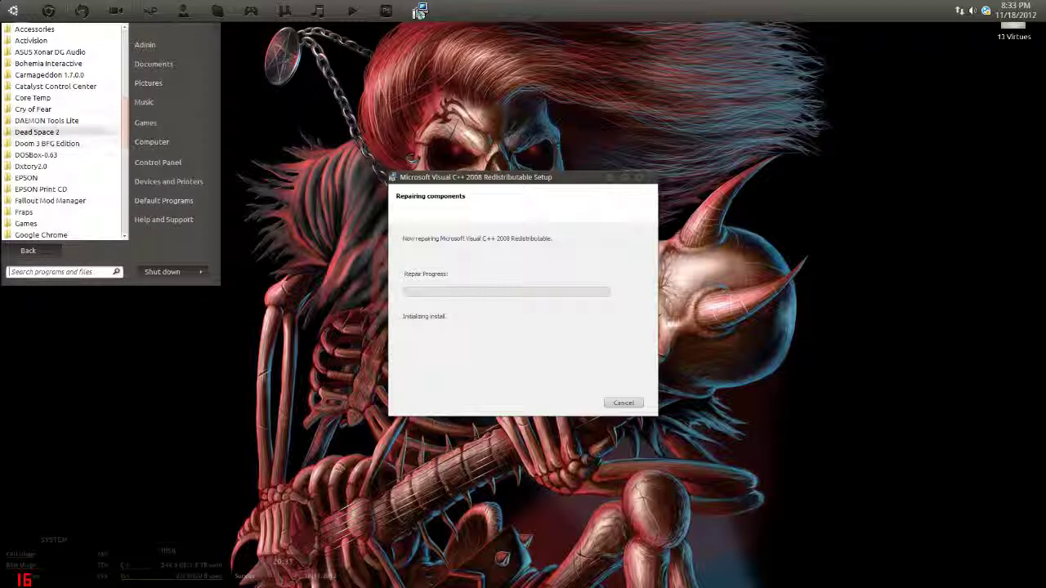
{"action": "scroll", "coordinate": [62, 86], "scroll_direction": "down", "scroll_amount": 2}
{"action": "left_click", "coordinate": [49, 155]}
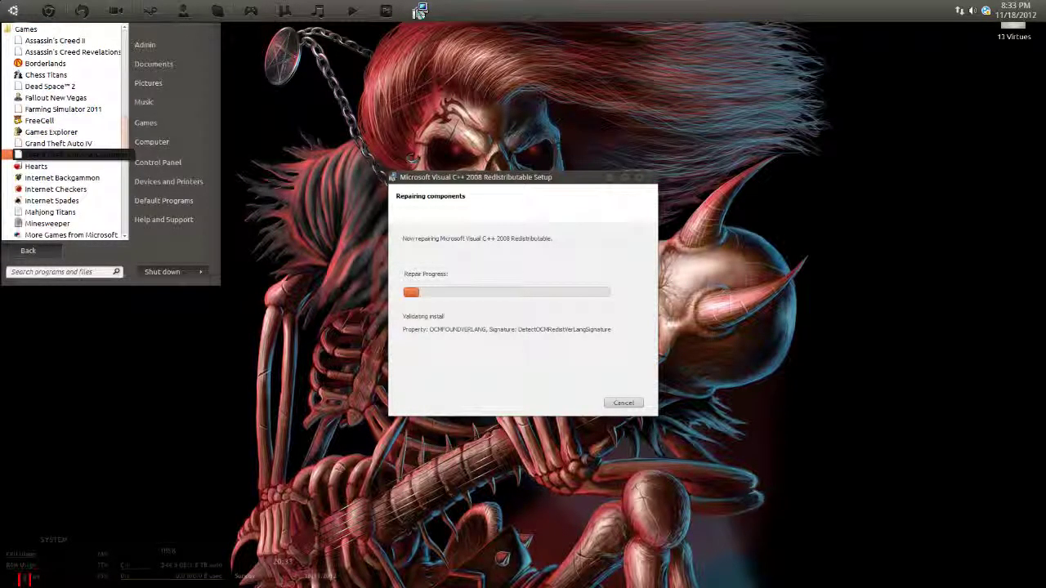
{"action": "key", "text": "Up"}
{"action": "key", "text": "Up"}
{"action": "key", "text": "Up"}
{"action": "key", "text": "Up"}
{"action": "key", "text": "Up"}
{"action": "key", "text": "Up"}
{"action": "key", "text": "Up"}
{"action": "key", "text": "Up"}
{"action": "key", "text": "Up"}
{"action": "key", "text": "Up"}
{"action": "key", "text": "Up"}
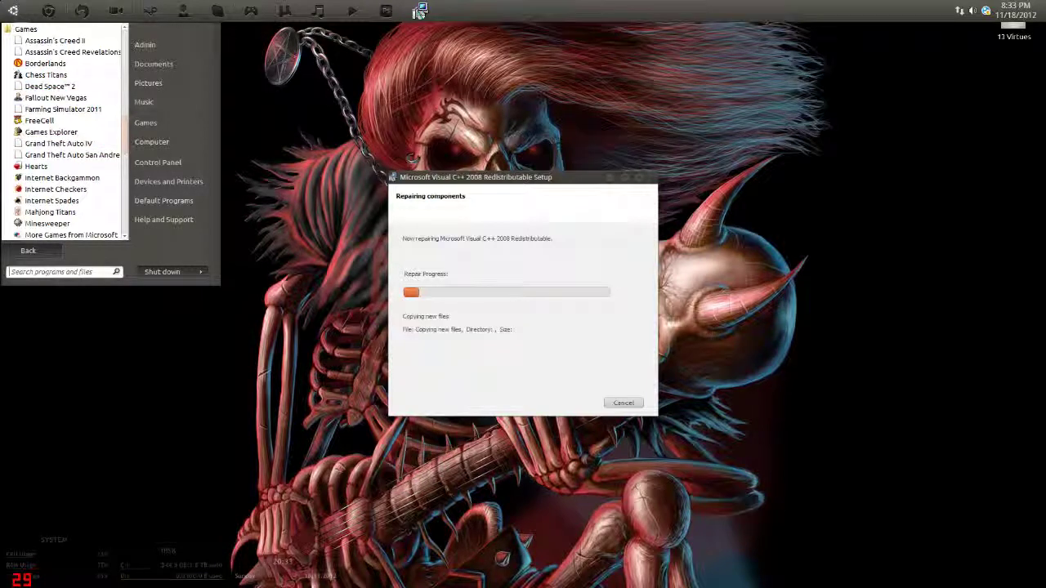
{"action": "key", "text": "Escape"}
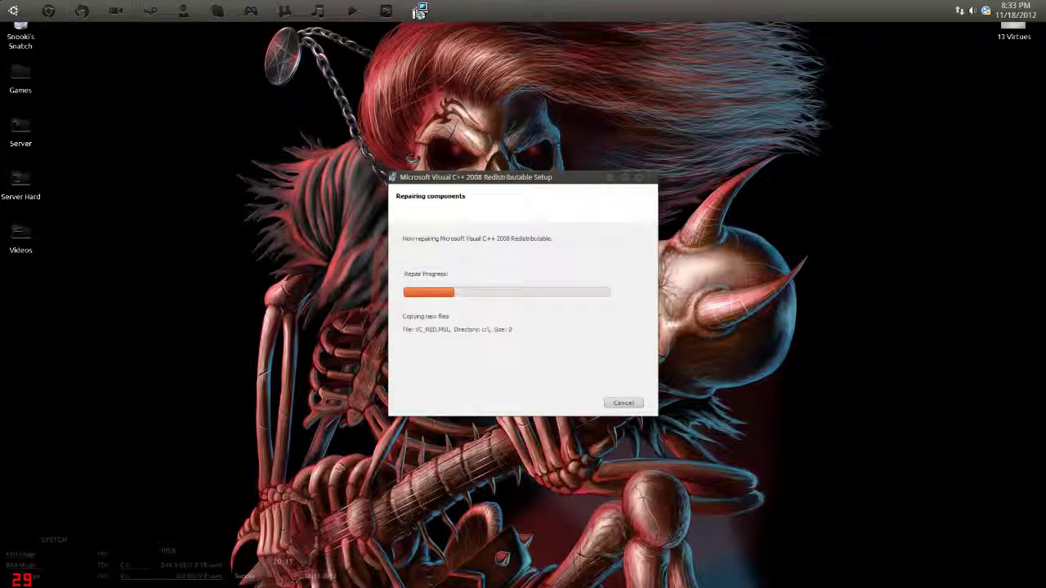
Search the programs for "duke nukem", launch Duke Nukem Forever and finish the Visual C++ 2008 setup
{"action": "key", "text": "super"}
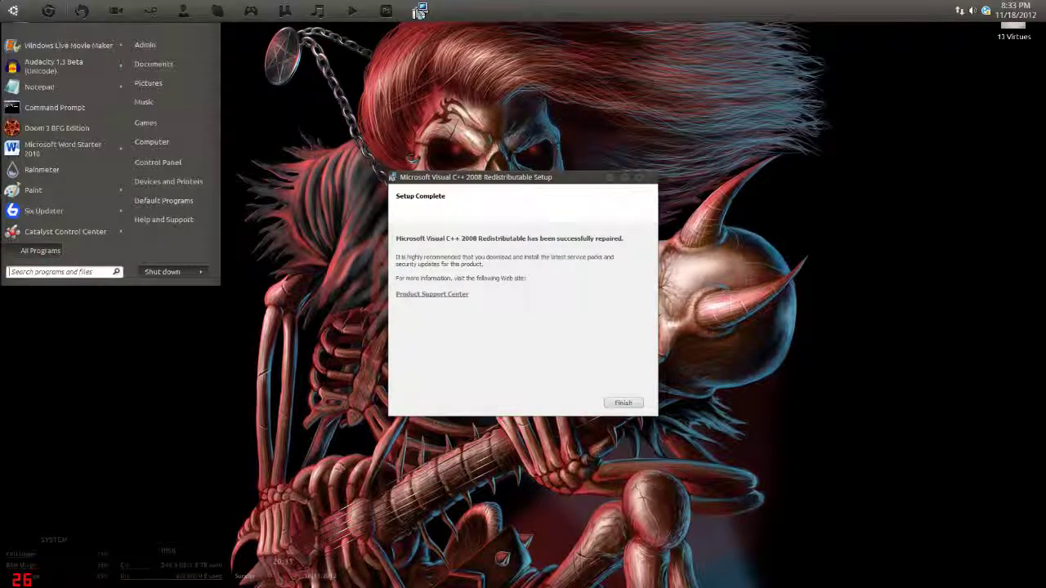
{"action": "type", "text": "duke nukem"}
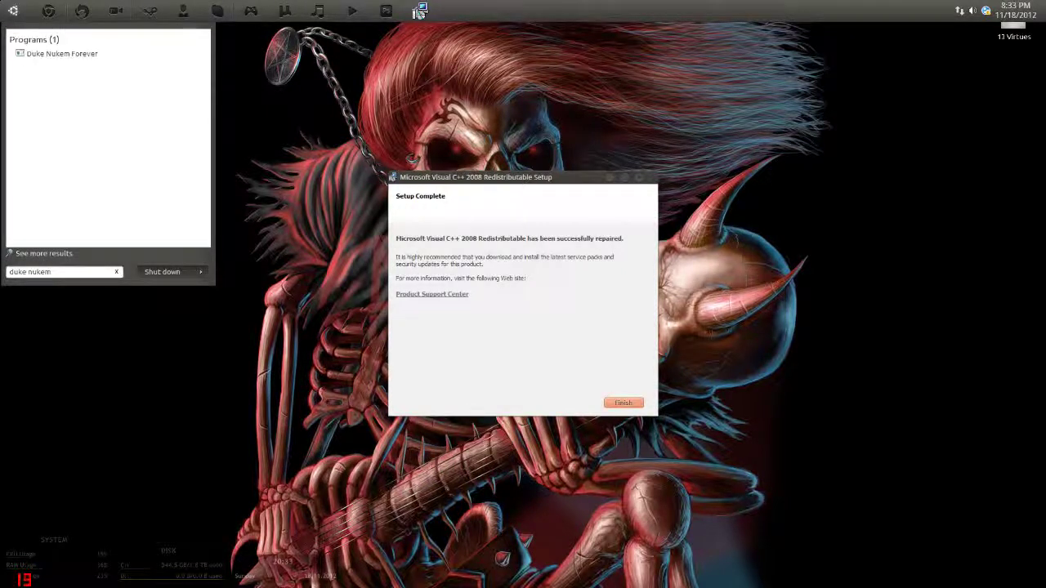
{"action": "key", "text": "Return"}
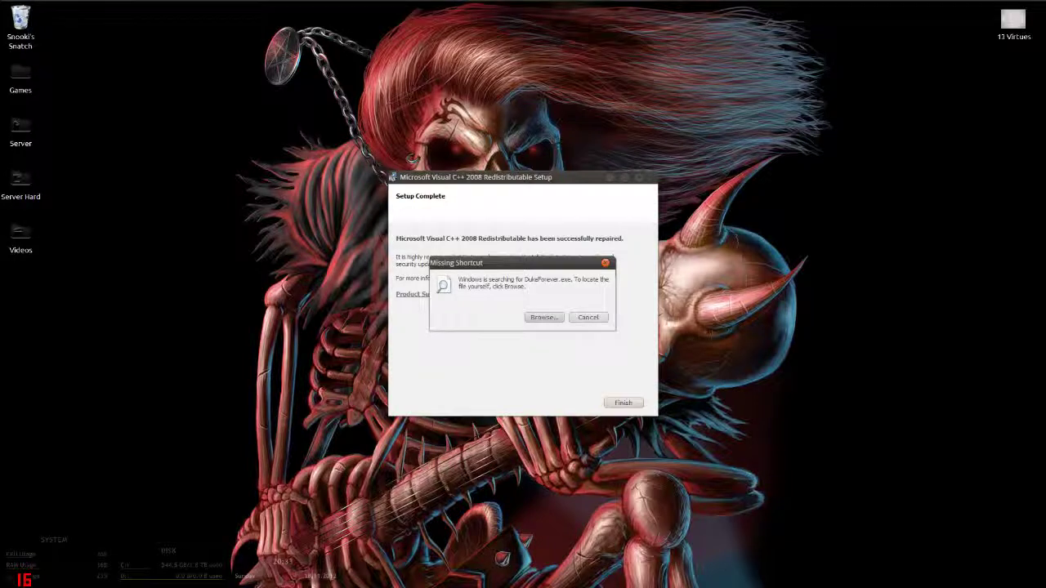
{"action": "left_click", "coordinate": [623, 403]}
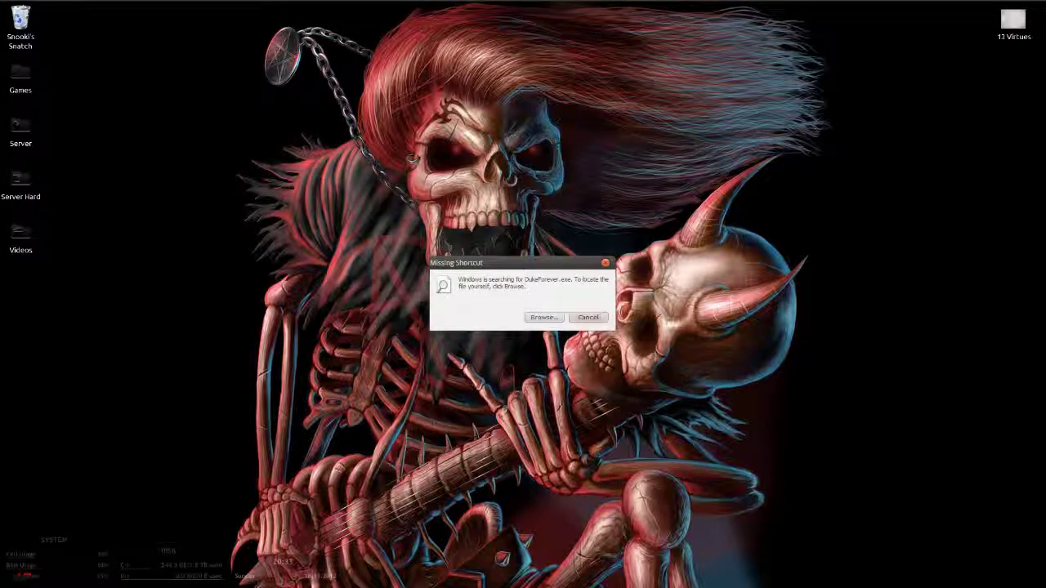
Browse for DukeForever.exe in Program Files (x86) and Games\Duke Nukem Forever on the C: drive, and dismiss the Program Compatibility Assistant
{"action": "left_click", "coordinate": [543, 318]}
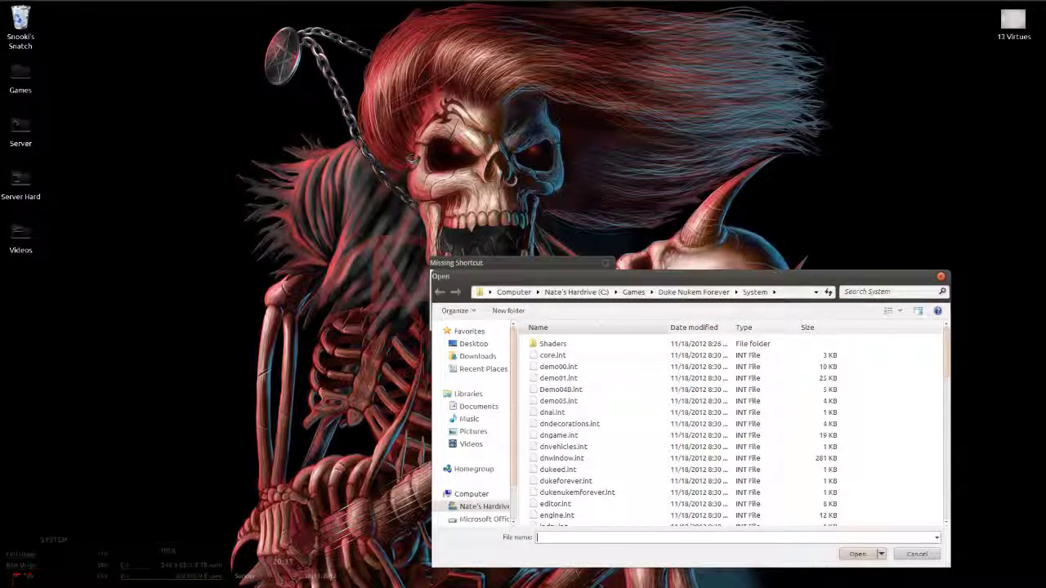
{"action": "left_click_drag", "start_coordinate": [642, 274], "coordinate": [535, 221]}
{"action": "left_click", "coordinate": [531, 234]}
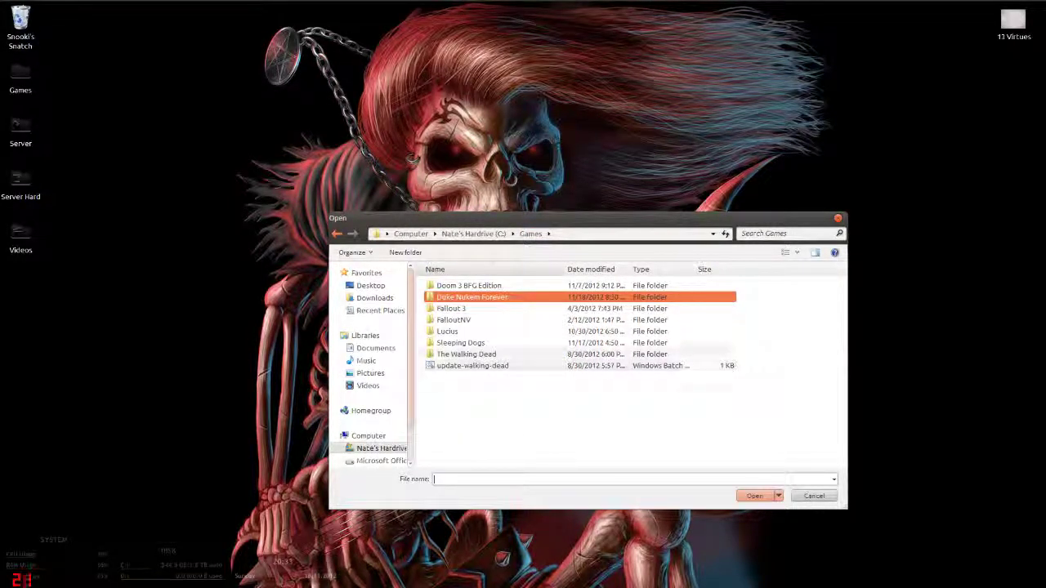
{"action": "key", "text": "alt+Up"}
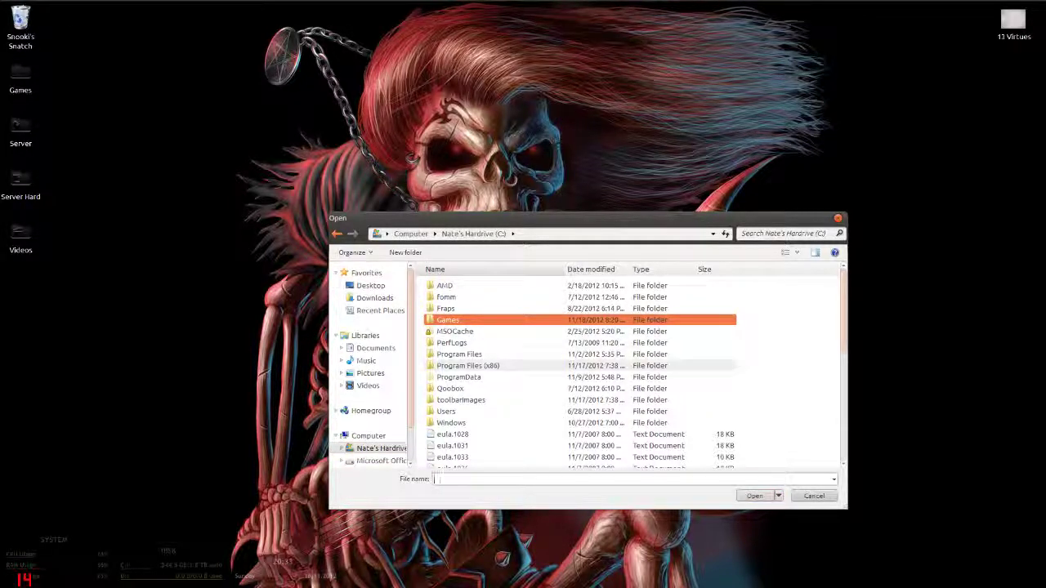
{"action": "double_click", "coordinate": [468, 365]}
{"action": "key", "text": "alt+Left"}
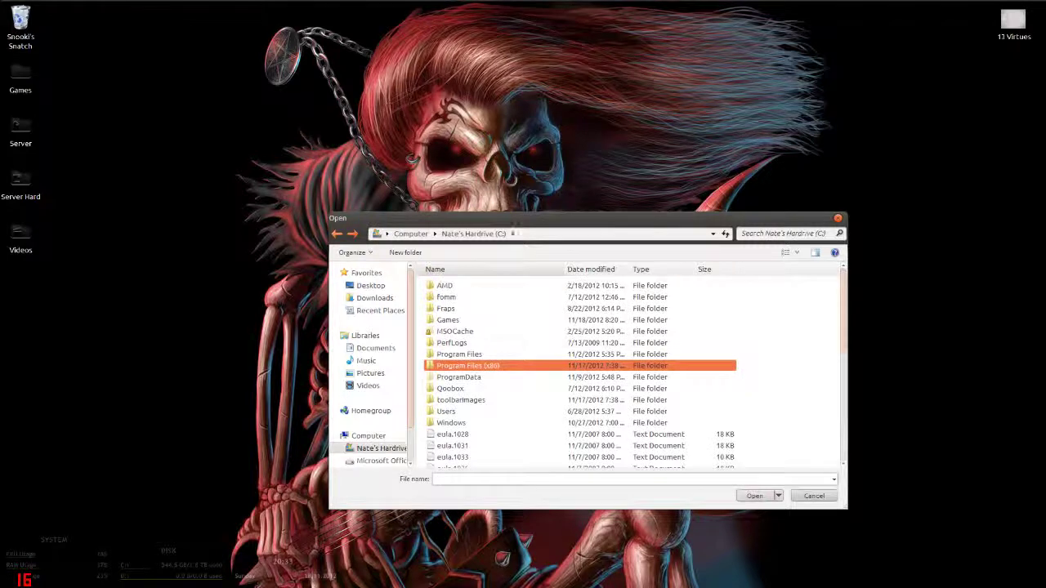
{"action": "double_click", "coordinate": [458, 320]}
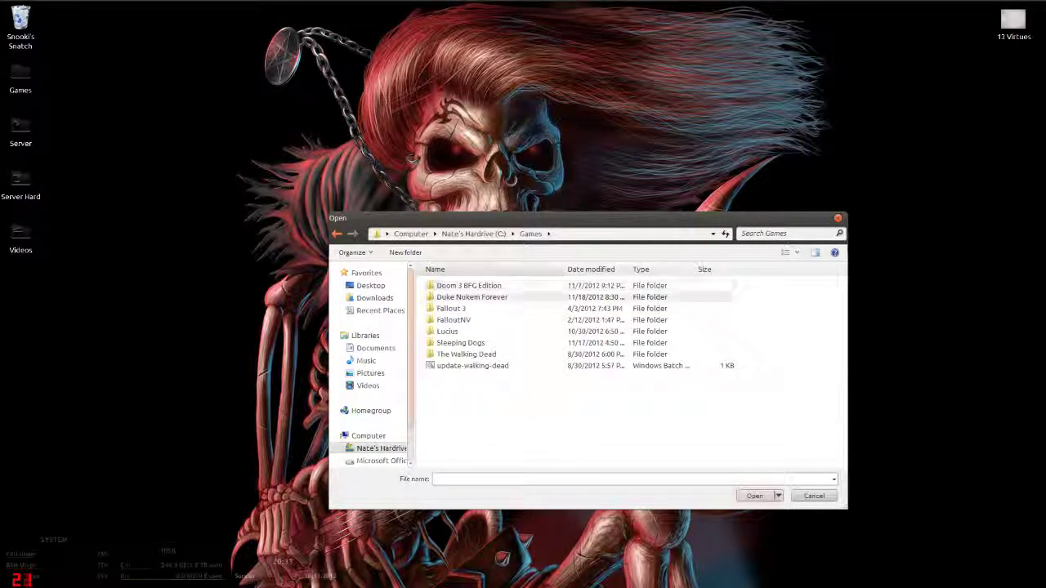
{"action": "double_click", "coordinate": [472, 296]}
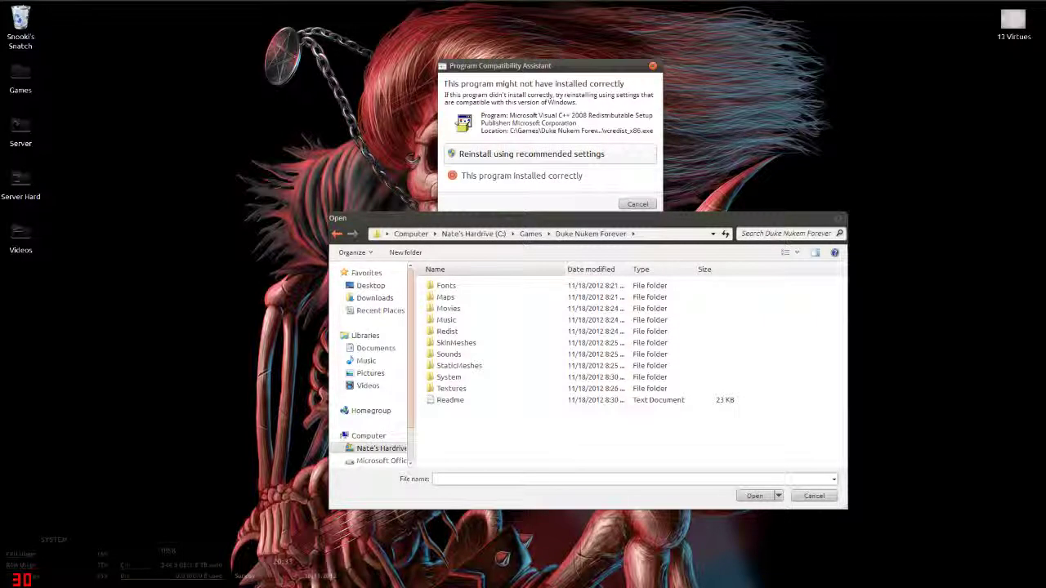
{"action": "left_click", "coordinate": [638, 205]}
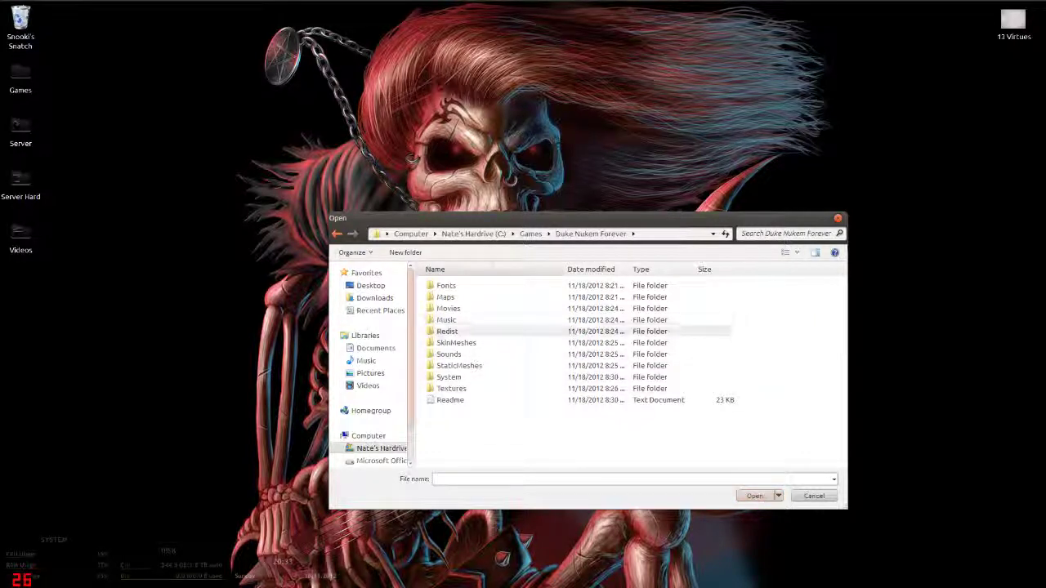
Look for DukeForever.exe in the game's Redist and System folders and cancel the file selection
{"action": "left_click", "coordinate": [448, 331]}
{"action": "double_click", "coordinate": [448, 331]}
{"action": "left_click", "coordinate": [336, 234]}
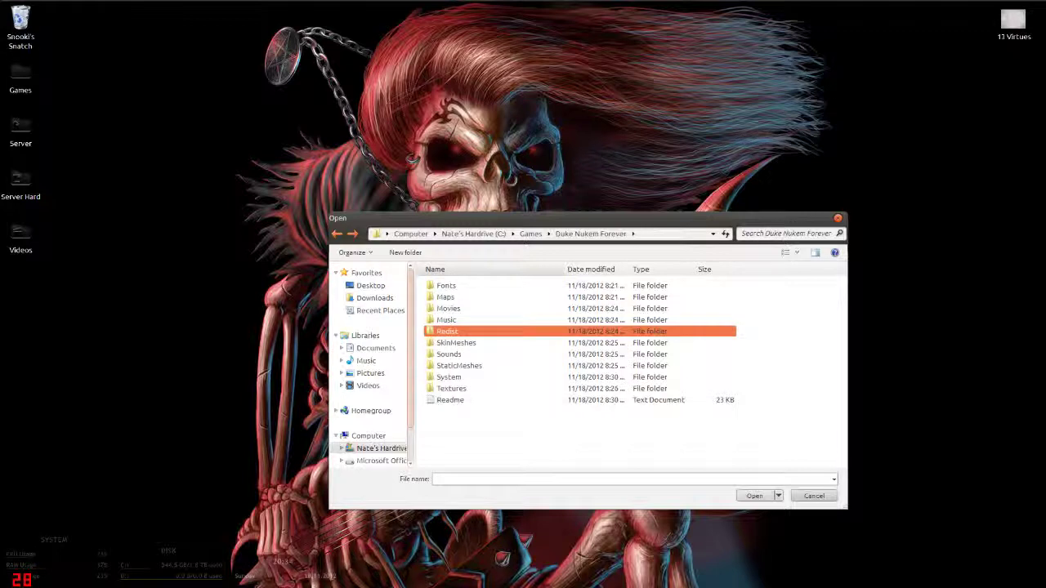
{"action": "double_click", "coordinate": [452, 378]}
{"action": "scroll", "coordinate": [490, 325], "scroll_direction": "down", "scroll_amount": 10}
{"action": "scroll", "coordinate": [458, 368], "scroll_direction": "down", "scroll_amount": 6}
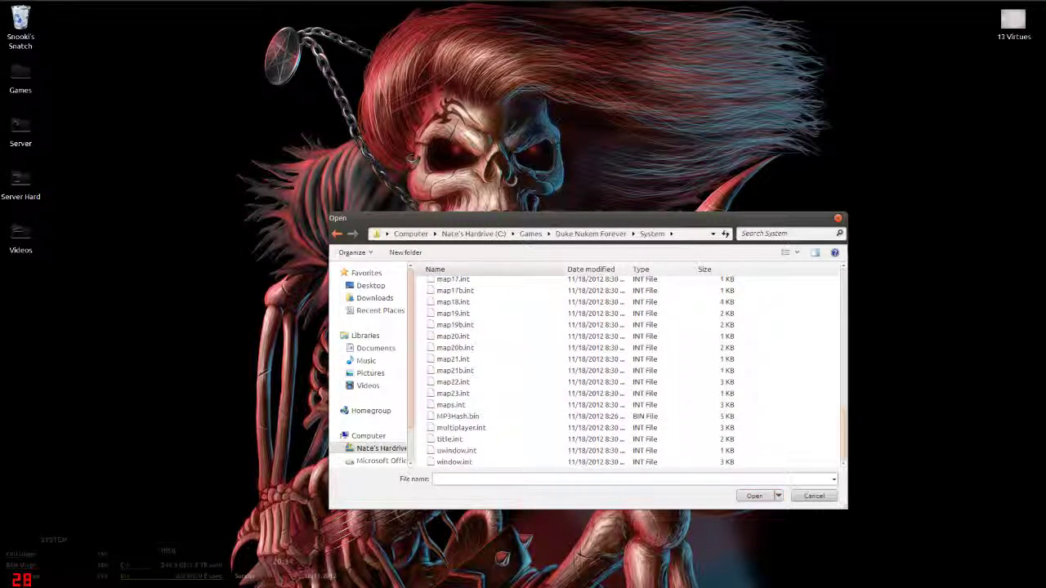
{"action": "key", "text": "Escape"}
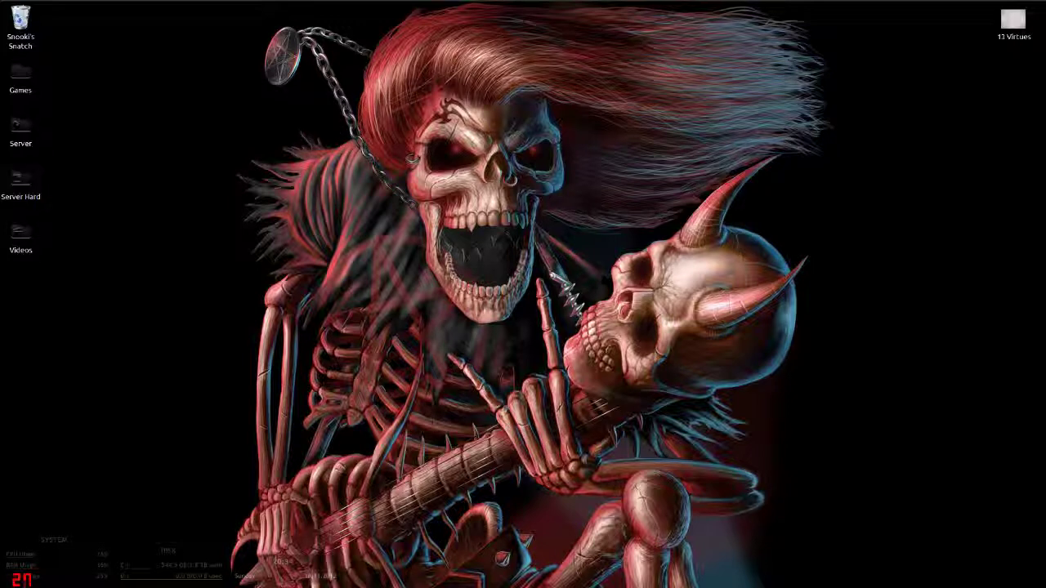
Open the Games folder on the desktop
{"action": "key", "text": "Up"}
{"action": "key", "text": "Up"}
{"action": "key", "text": "Up"}
{"action": "key", "text": "Up"}
{"action": "key", "text": "Return"}
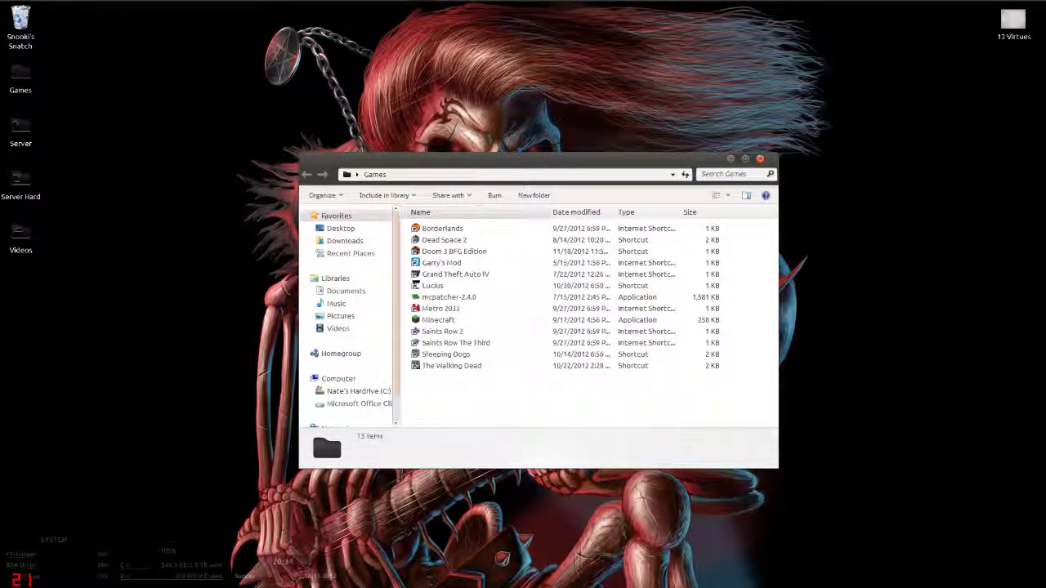
Close the Games folder and search The Pirate Bay for "duke nukem forever"
{"action": "key", "text": "alt+F4"}
{"action": "left_click", "coordinate": [82, 8]}
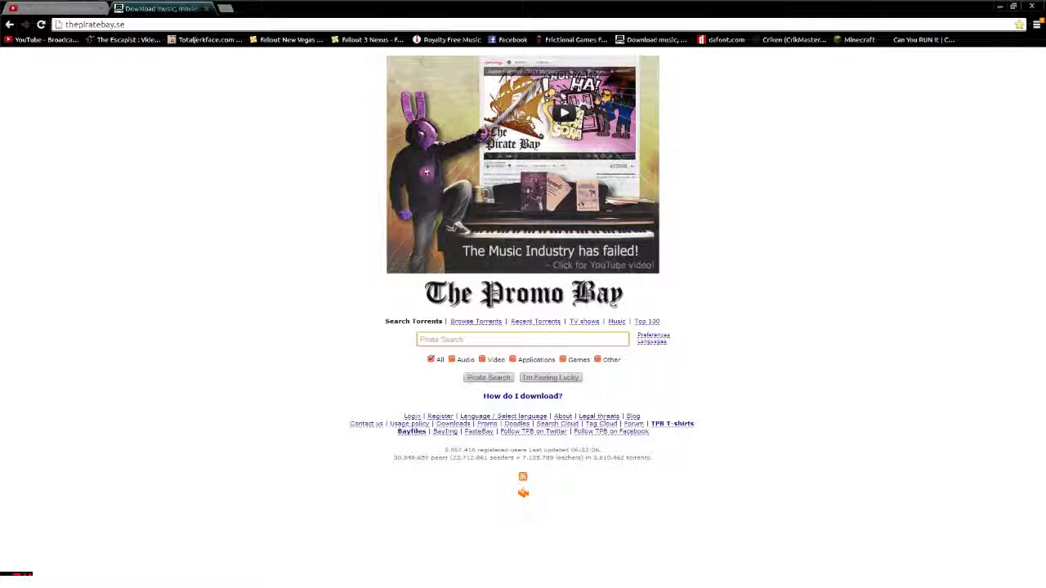
{"action": "key", "text": "Down"}
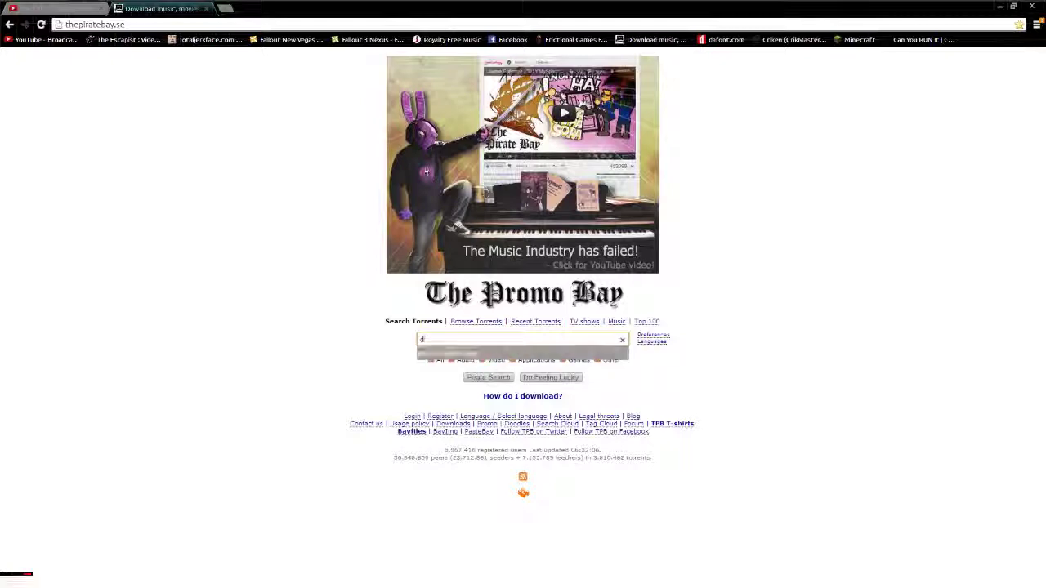
{"action": "key", "text": "Return"}
{"action": "key", "text": "Return"}
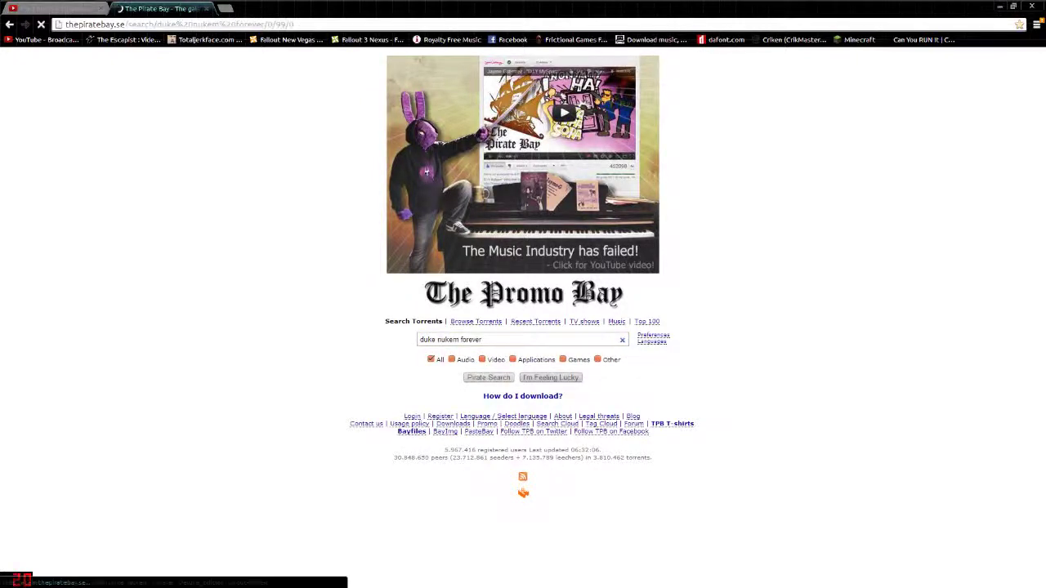
{"action": "left_click", "coordinate": [717, 190]}
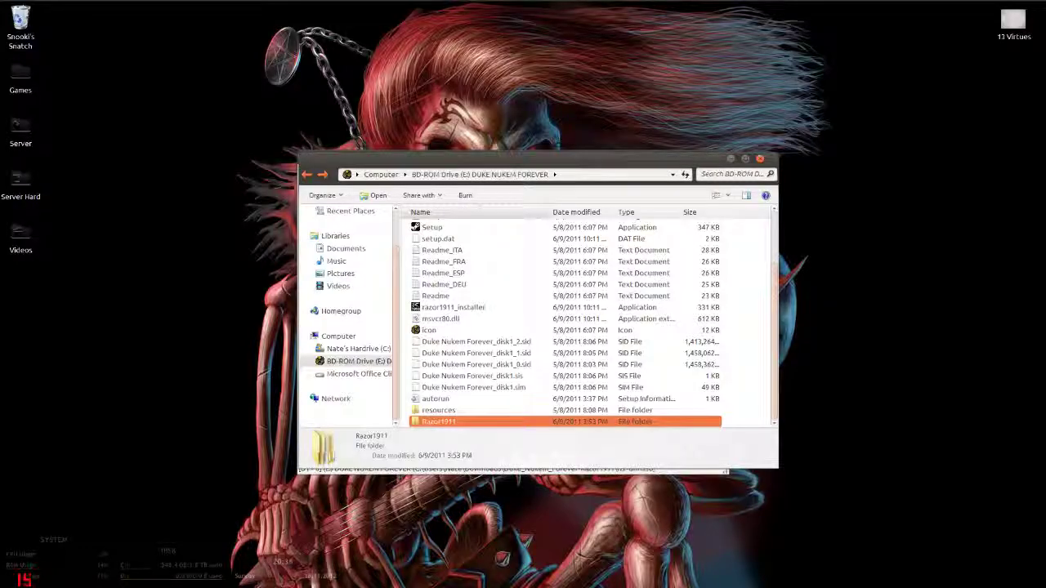
Close the game disc and DAEMON Tools Lite windows and open Games\Duke Nukem Forever on the C: drive
{"action": "left_click", "coordinate": [746, 393]}
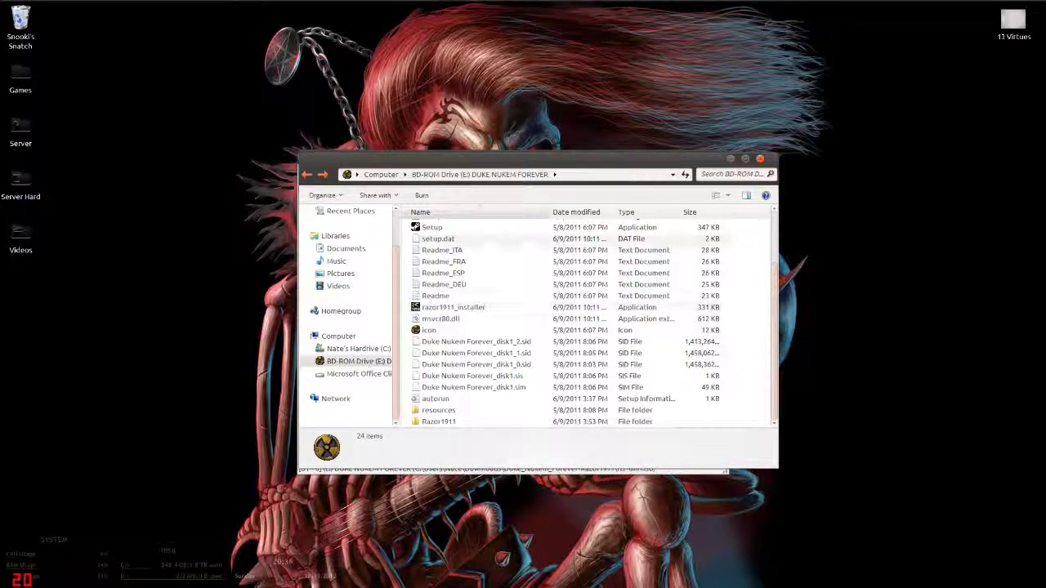
{"action": "left_click", "coordinate": [760, 158]}
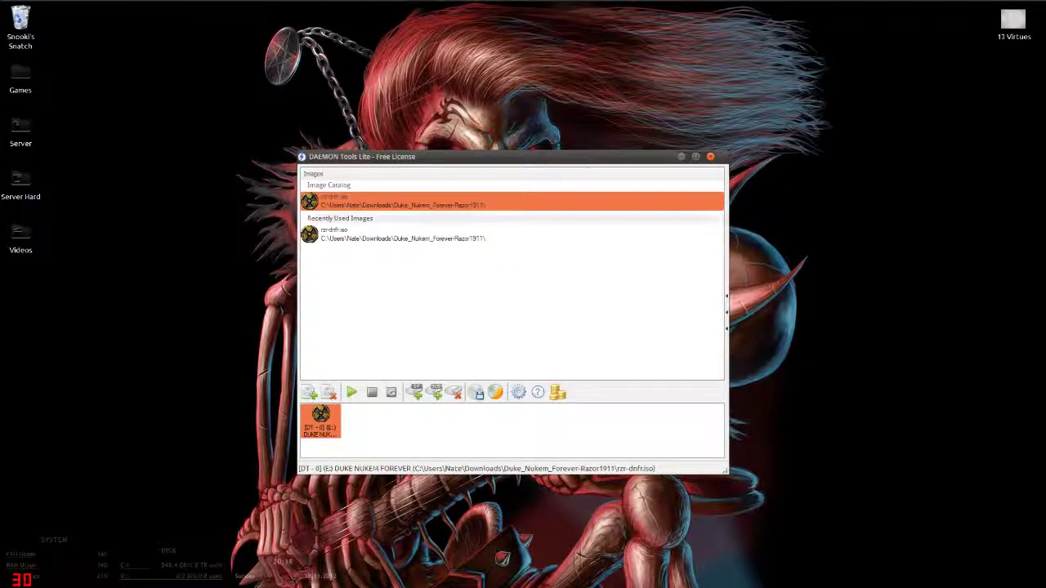
{"action": "left_click", "coordinate": [713, 159]}
{"action": "left_click", "coordinate": [14, 10]}
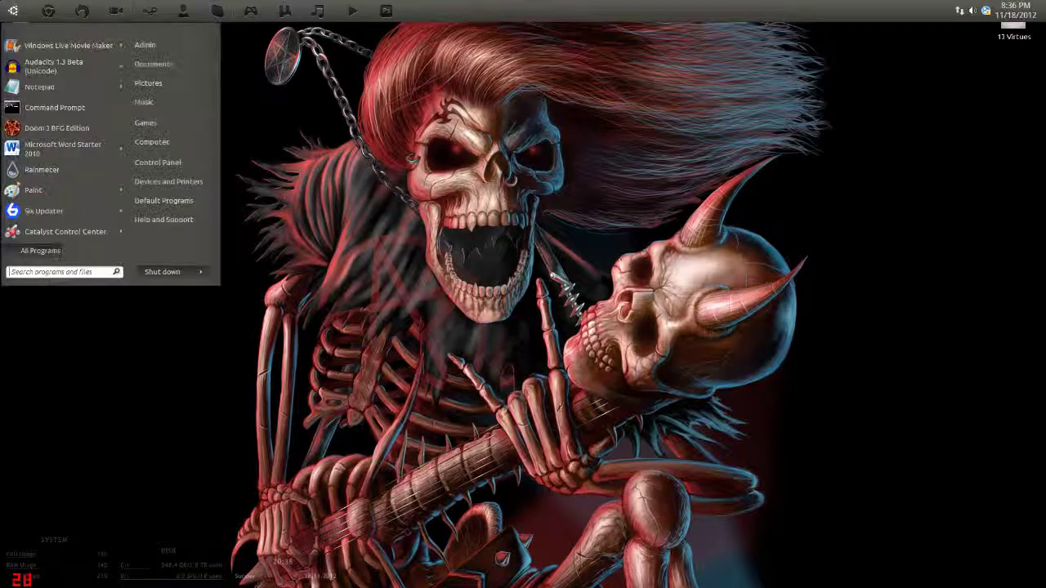
{"action": "left_click", "coordinate": [151, 141]}
{"action": "double_click", "coordinate": [478, 236]}
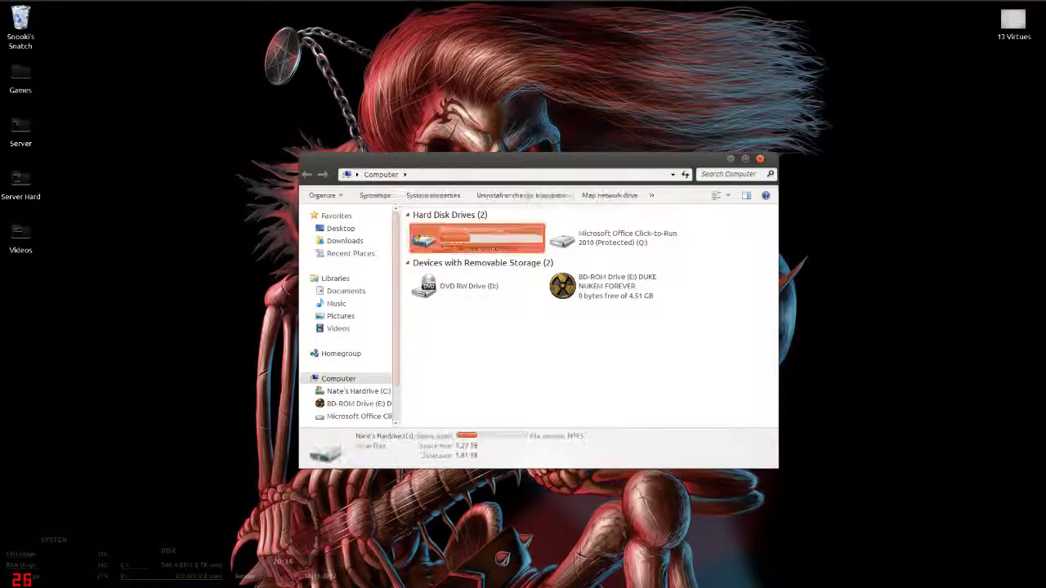
{"action": "double_click", "coordinate": [433, 263]}
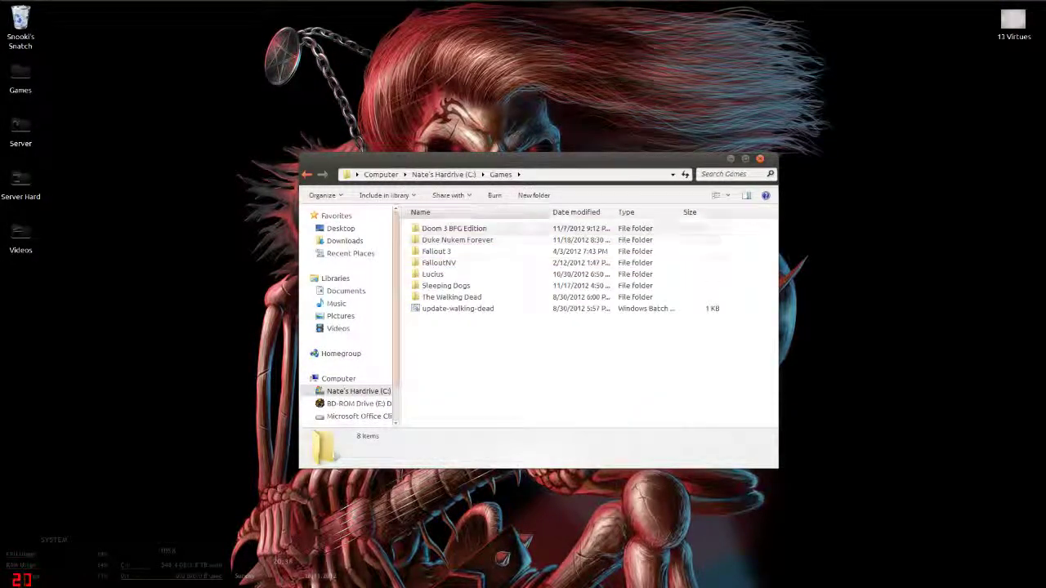
{"action": "double_click", "coordinate": [441, 239]}
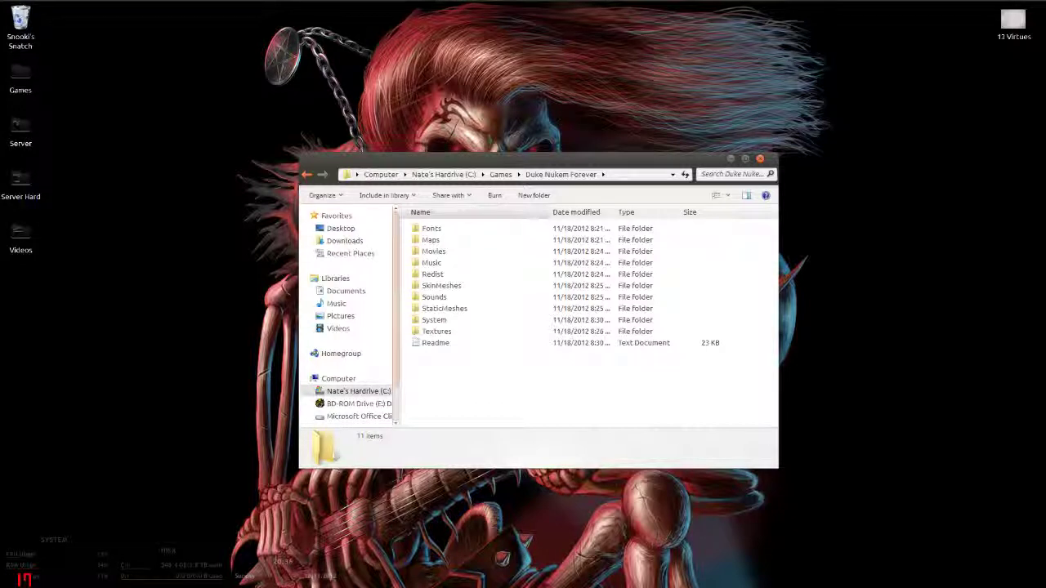
Paste the copied Razor1911 items into the Duke Nukem Forever folder, merging all matching folders and replacing existing files
{"action": "key", "text": "ctrl+v"}
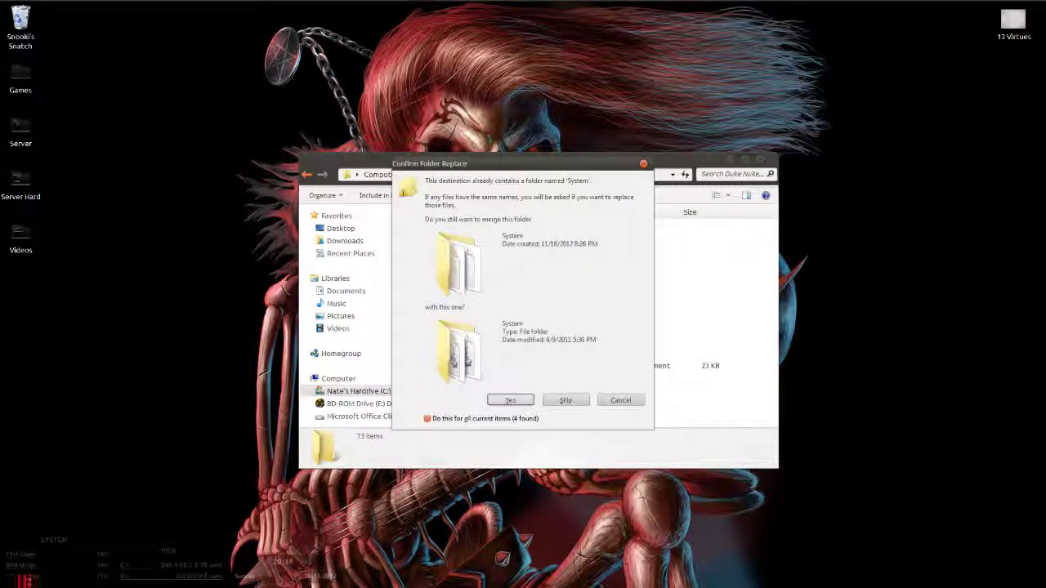
{"action": "left_click", "coordinate": [427, 418]}
{"action": "left_click", "coordinate": [511, 401]}
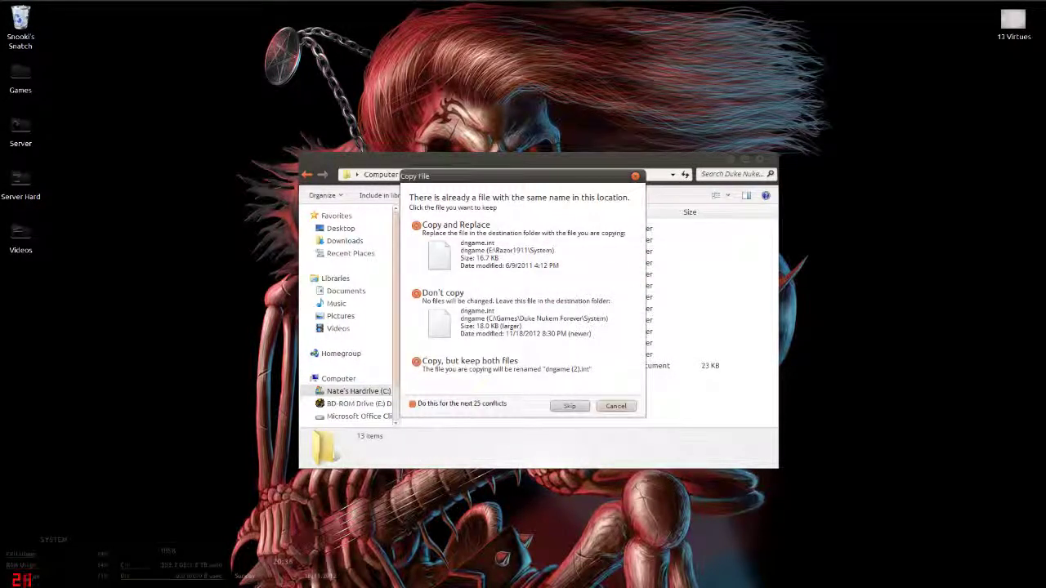
{"action": "left_click", "coordinate": [490, 243]}
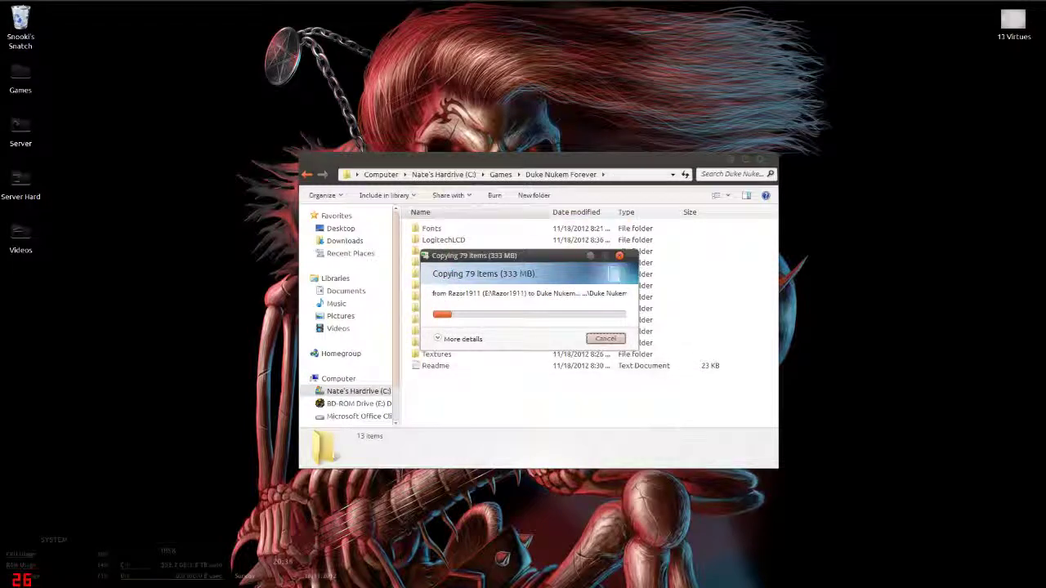
{"action": "left_click_drag", "start_coordinate": [470, 259], "coordinate": [786, 227]}
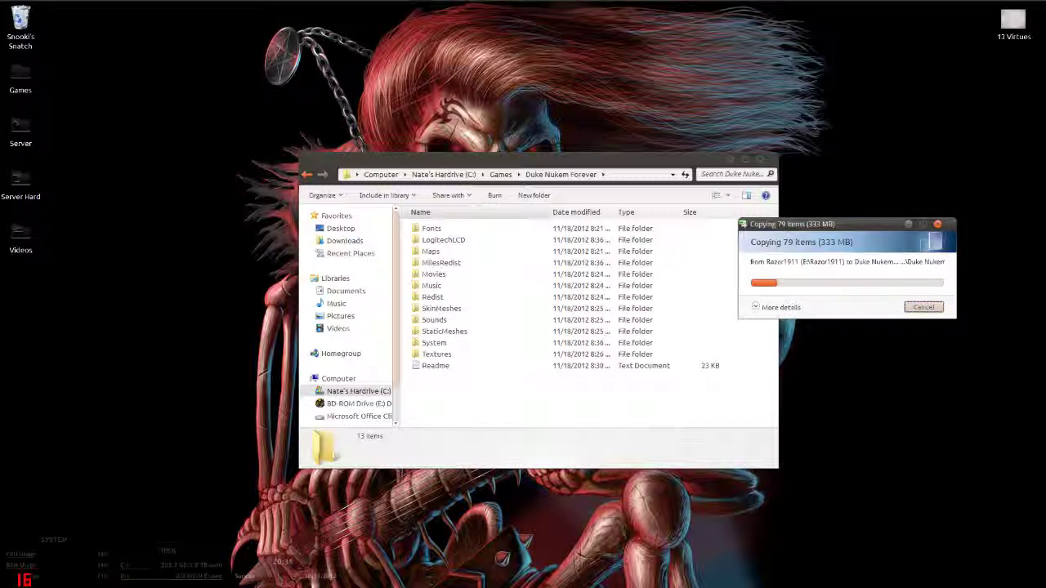
{"action": "left_click_drag", "start_coordinate": [786, 225], "coordinate": [751, 229]}
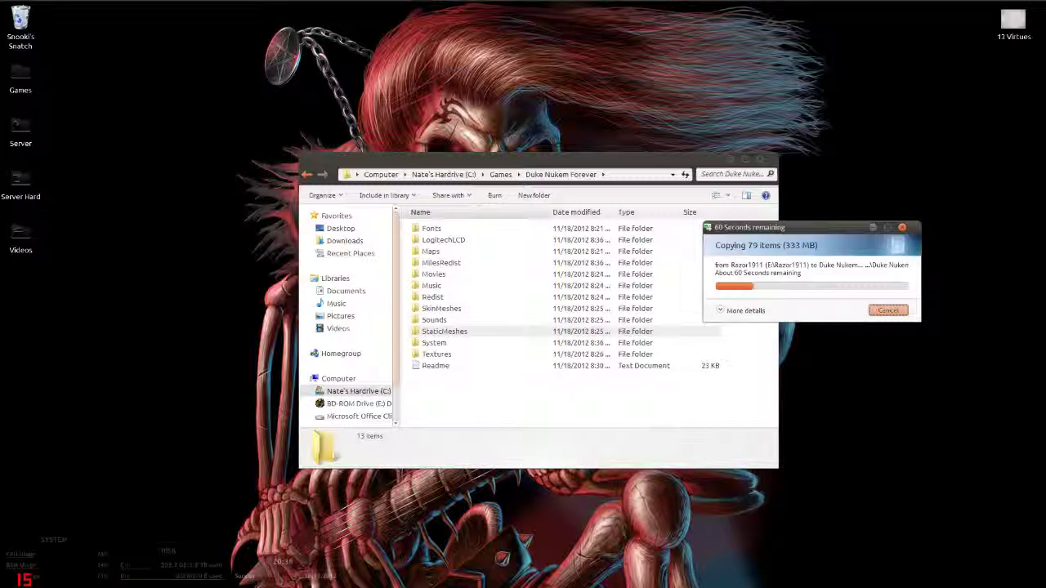
Find the DukeForever application in the game's System folder and move it onto the desktop
{"action": "double_click", "coordinate": [434, 343]}
{"action": "scroll", "coordinate": [458, 327], "scroll_direction": "down", "scroll_amount": 5}
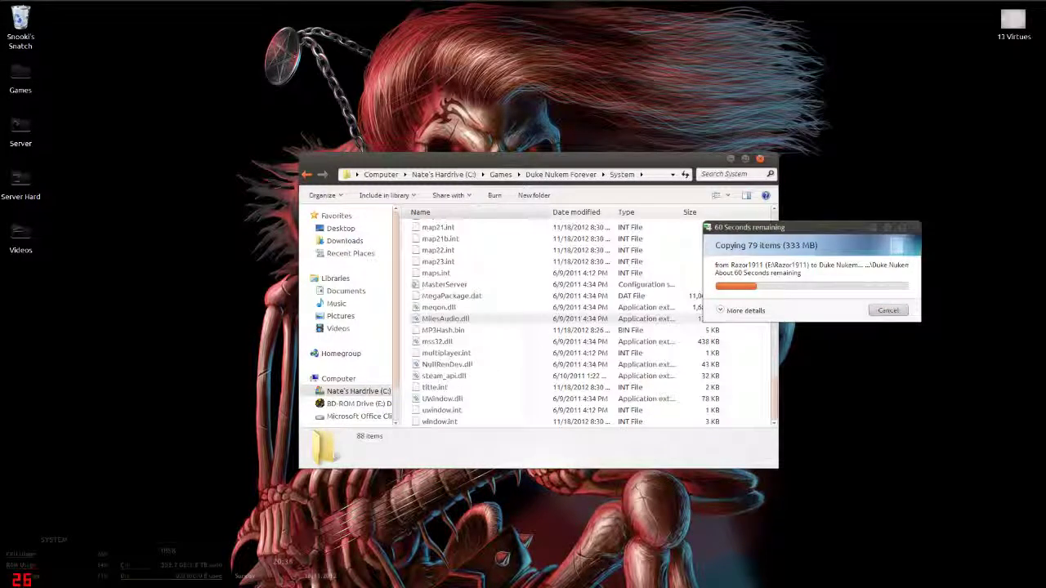
{"action": "left_click_drag", "start_coordinate": [474, 317], "coordinate": [408, 316]}
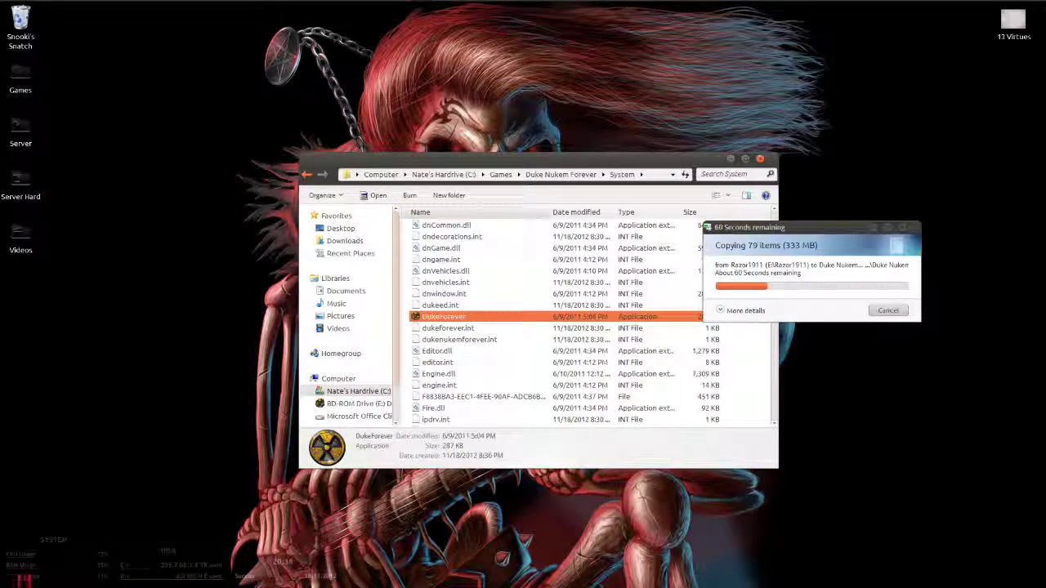
{"action": "left_click_drag", "start_coordinate": [444, 317], "coordinate": [268, 293]}
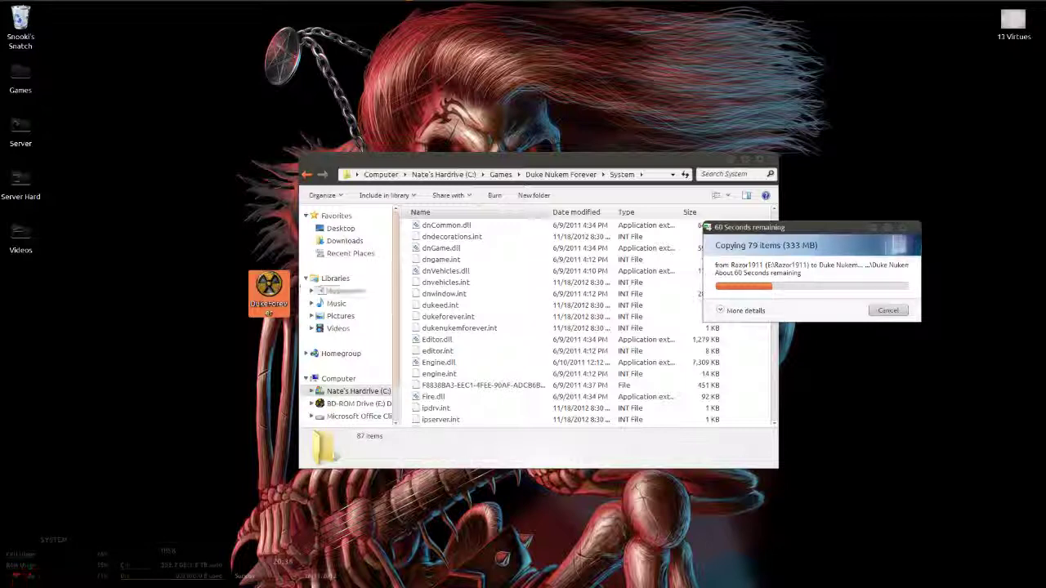
Copy the DukeForever application from the desktop back into the System folder
{"action": "right_click", "coordinate": [267, 304]}
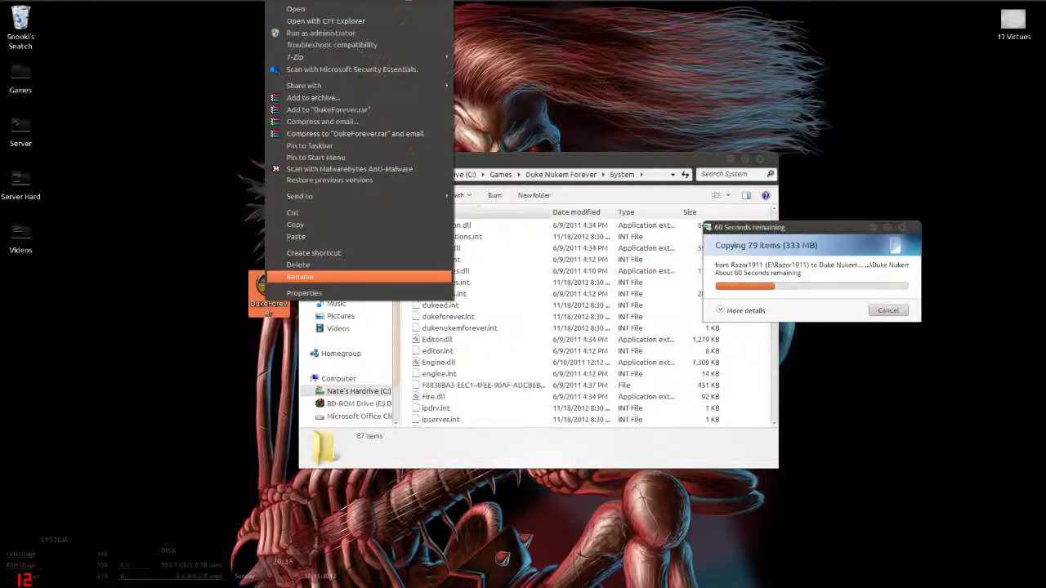
{"action": "left_click", "coordinate": [296, 225]}
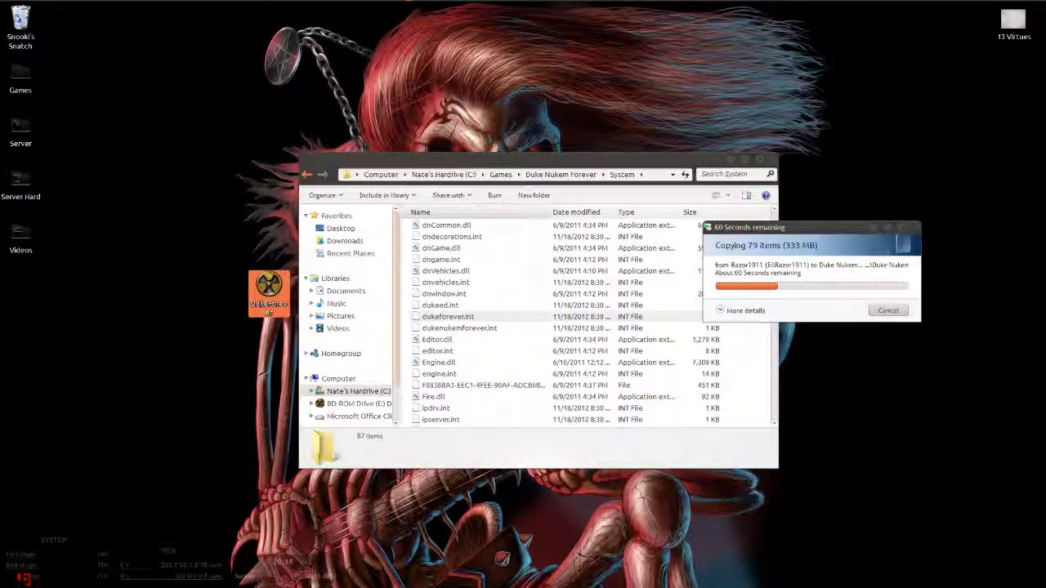
{"action": "left_click", "coordinate": [745, 368]}
{"action": "key", "text": "ctrl+v"}
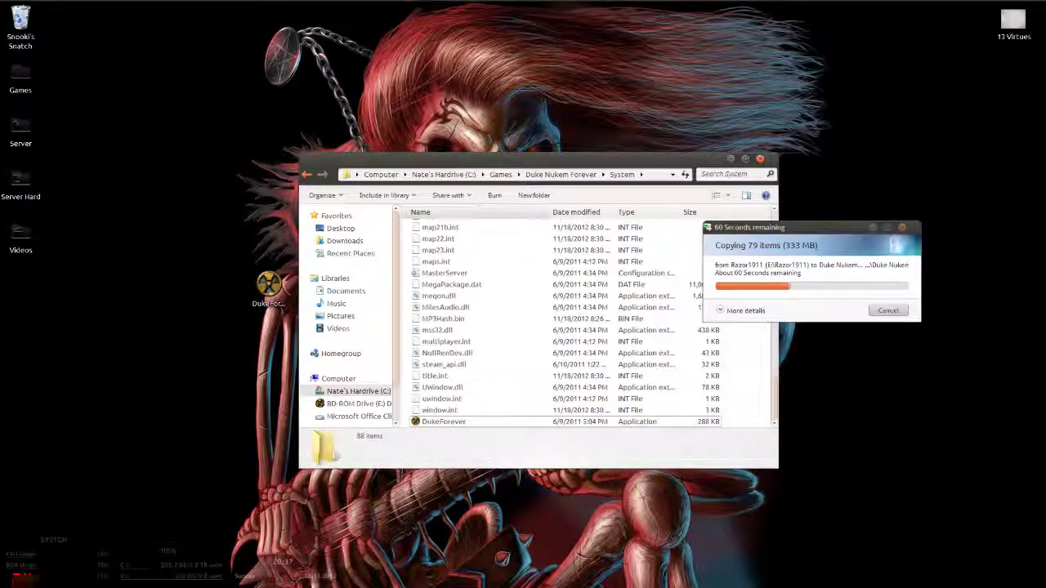
Rename the desktop copy of DukeForever as Duke Nukem Forever
{"action": "right_click", "coordinate": [263, 278]}
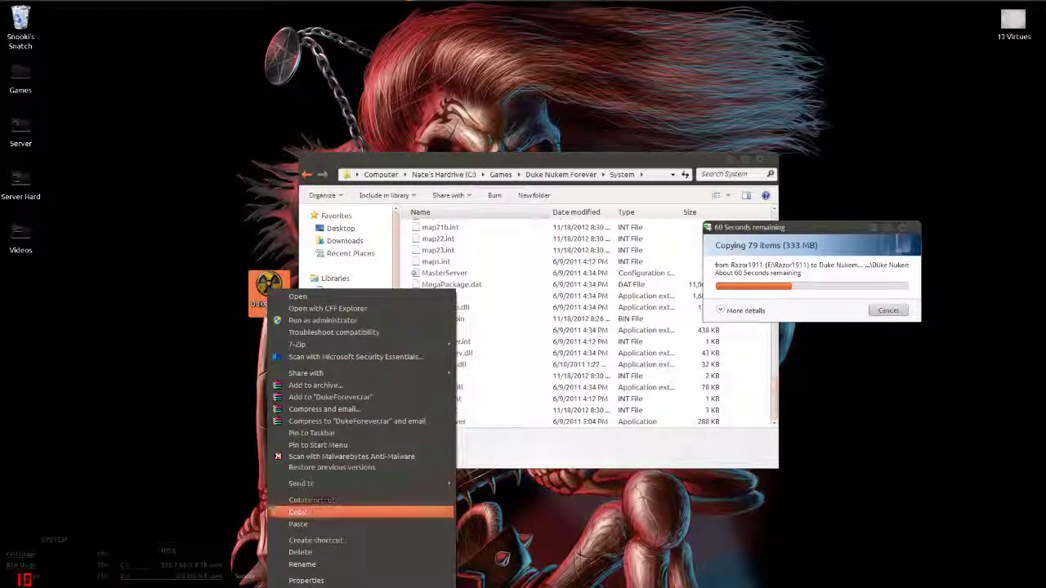
{"action": "left_click", "coordinate": [311, 552]}
{"action": "left_click", "coordinate": [268, 304]}
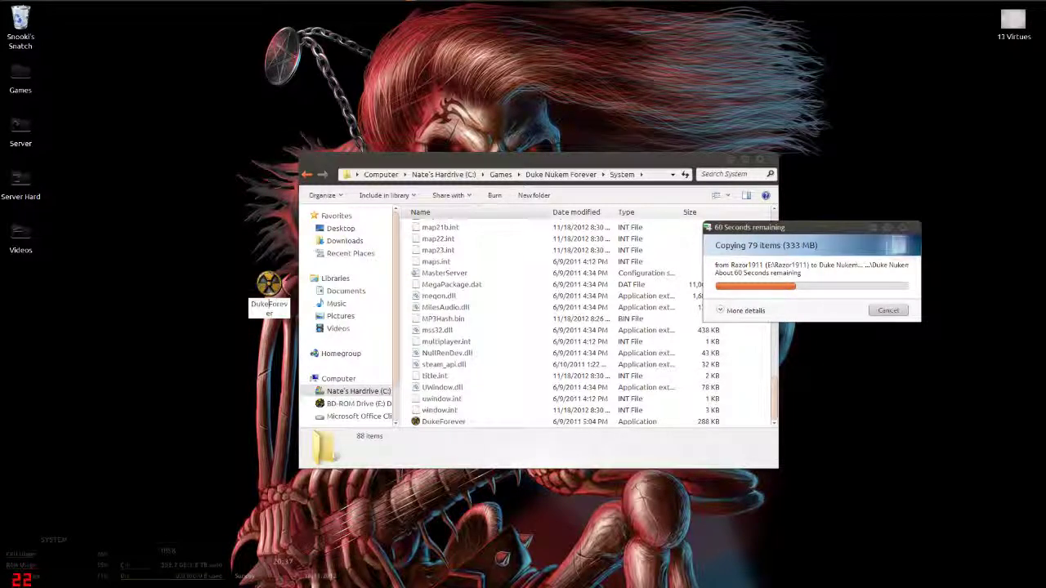
{"action": "type", "text": "Nukem"}
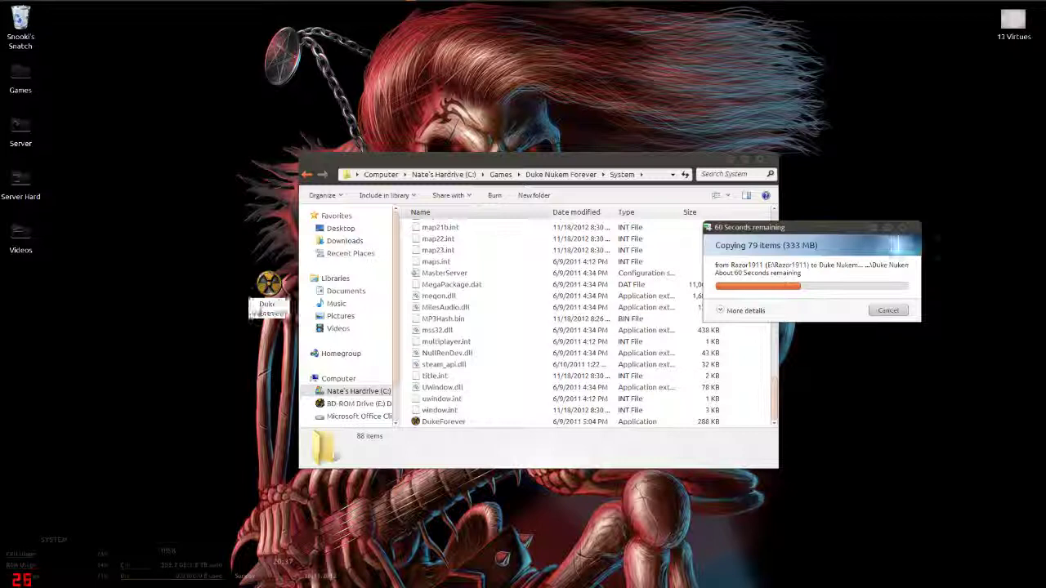
{"action": "key", "text": "Return"}
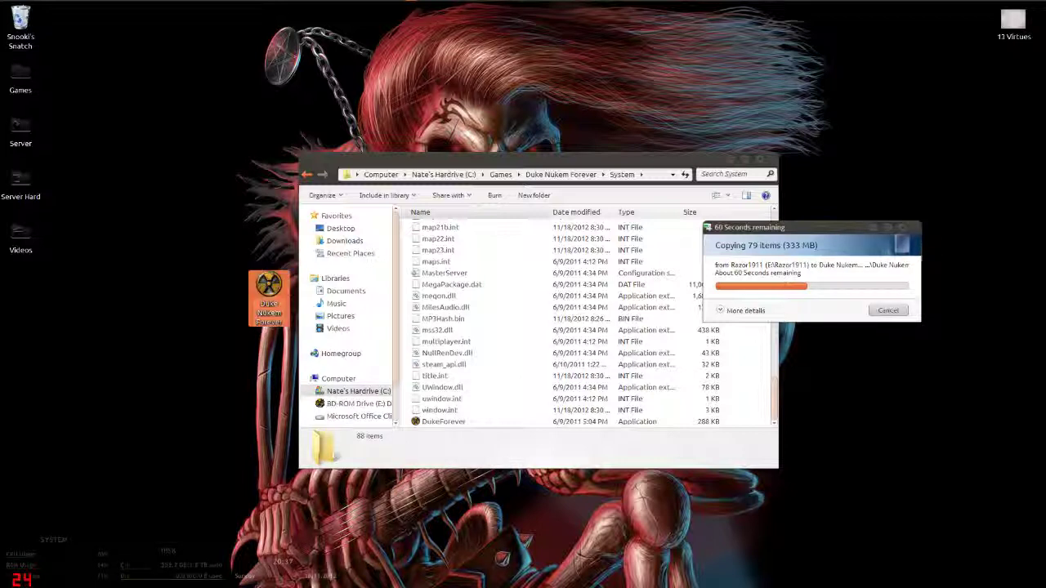
{"action": "left_click_drag", "start_coordinate": [269, 298], "coordinate": [145, 193]}
{"action": "right_click", "coordinate": [152, 194]}
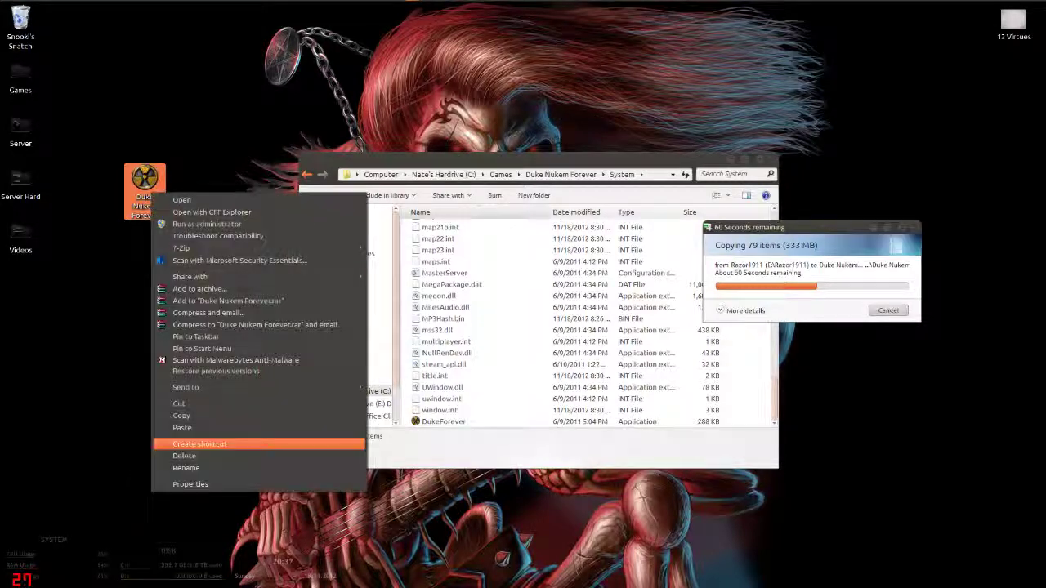
{"action": "left_click", "coordinate": [186, 467]}
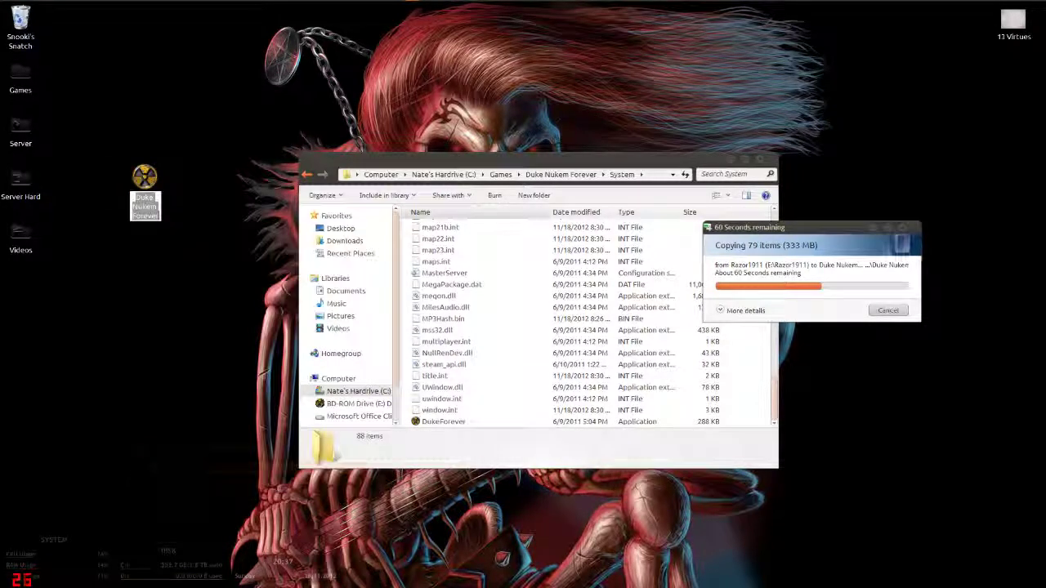
{"action": "left_click", "coordinate": [156, 207]}
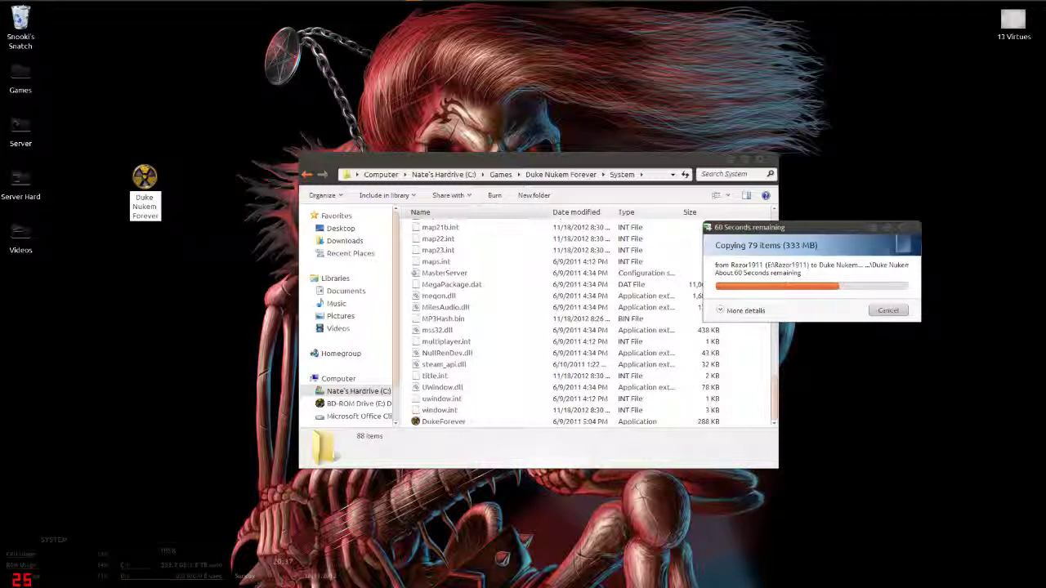
{"action": "key", "text": "Return"}
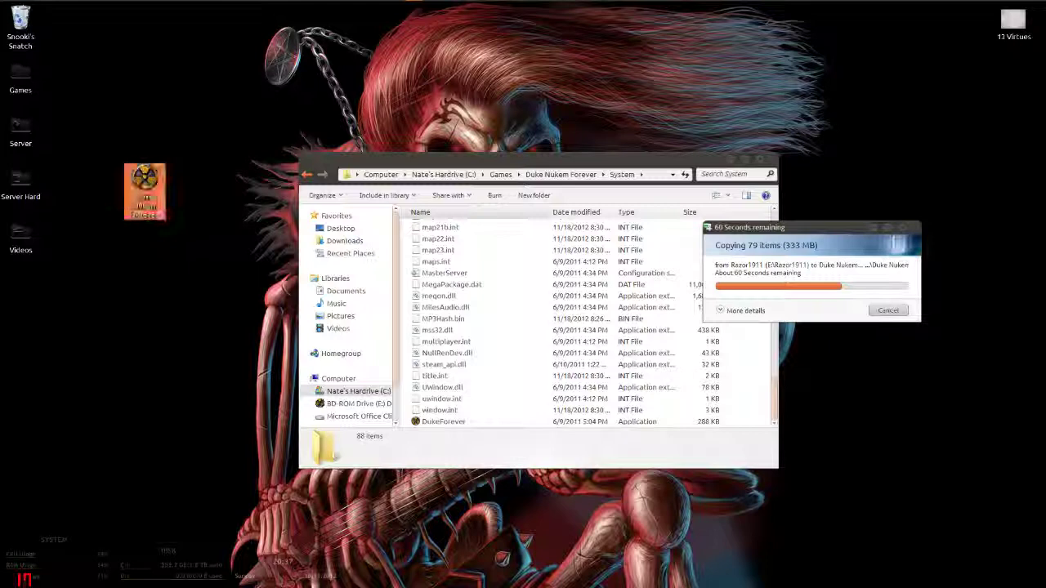
Move the Duke Nukem Forever application into the desktop's Games folder and close the System folder window
{"action": "left_click_drag", "start_coordinate": [147, 188], "coordinate": [20, 79]}
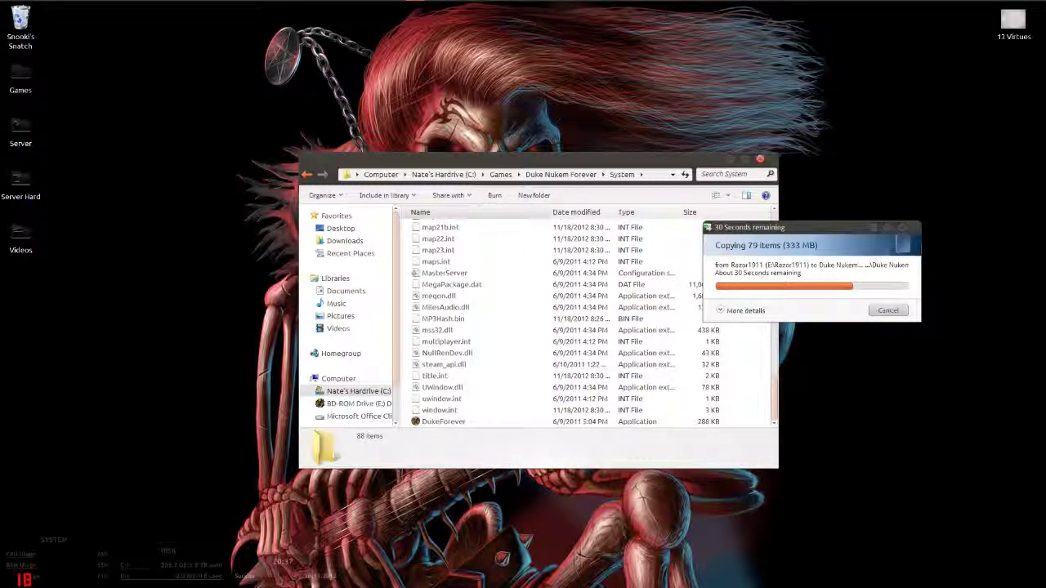
{"action": "left_click", "coordinate": [760, 159]}
{"action": "left_click_drag", "start_coordinate": [772, 231], "coordinate": [642, 214]}
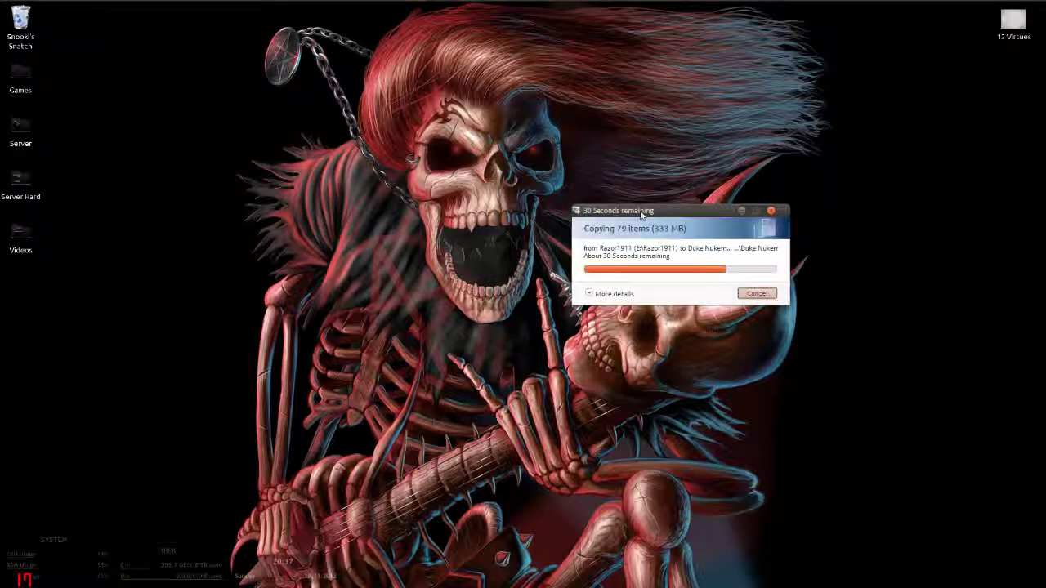
Check the desktop's Games folder for the Duke Nukem Forever application and close the folder
{"action": "double_click", "coordinate": [20, 77]}
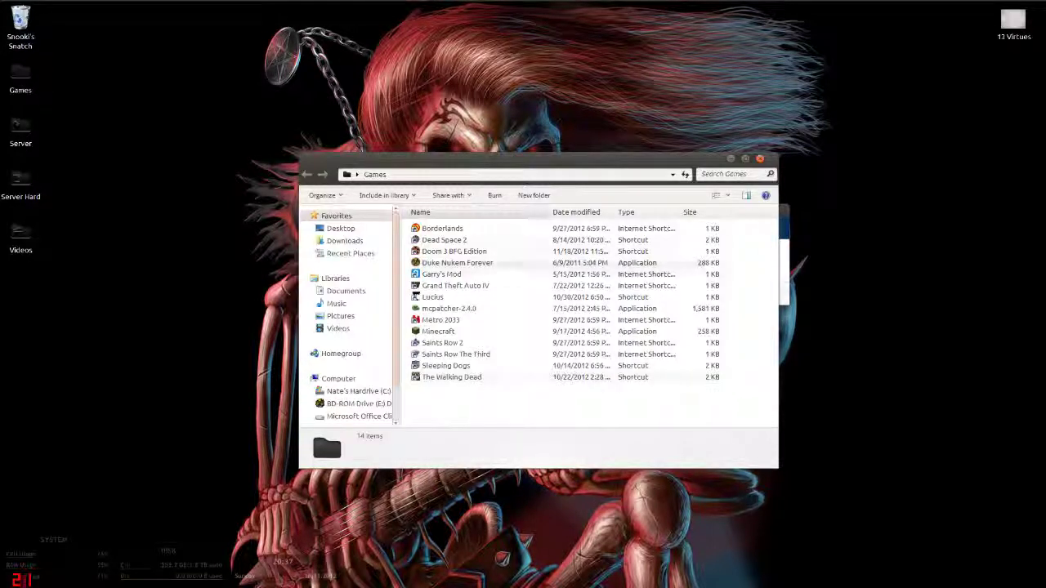
{"action": "left_click", "coordinate": [457, 263]}
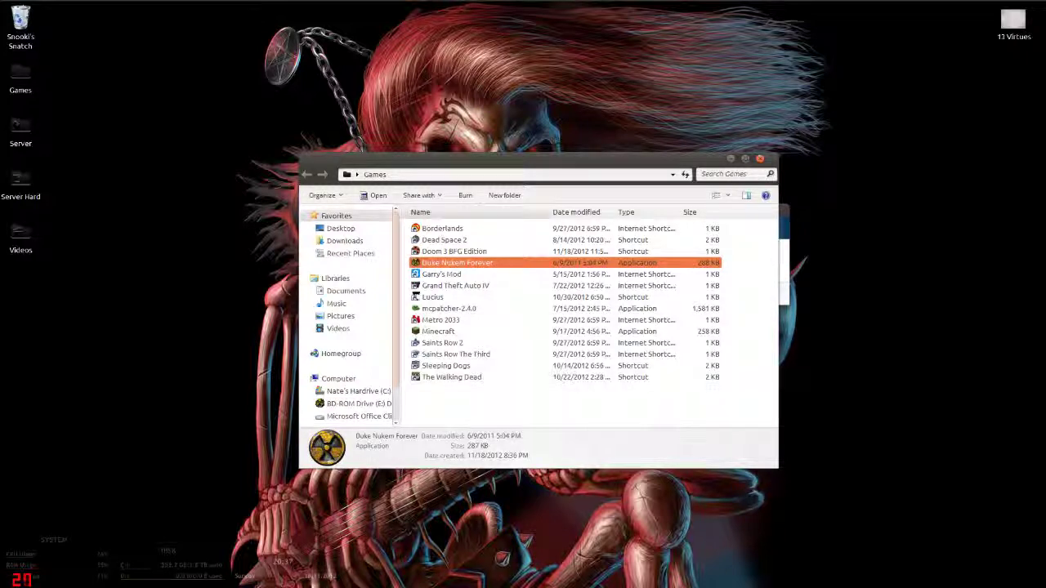
{"action": "left_click", "coordinate": [573, 404]}
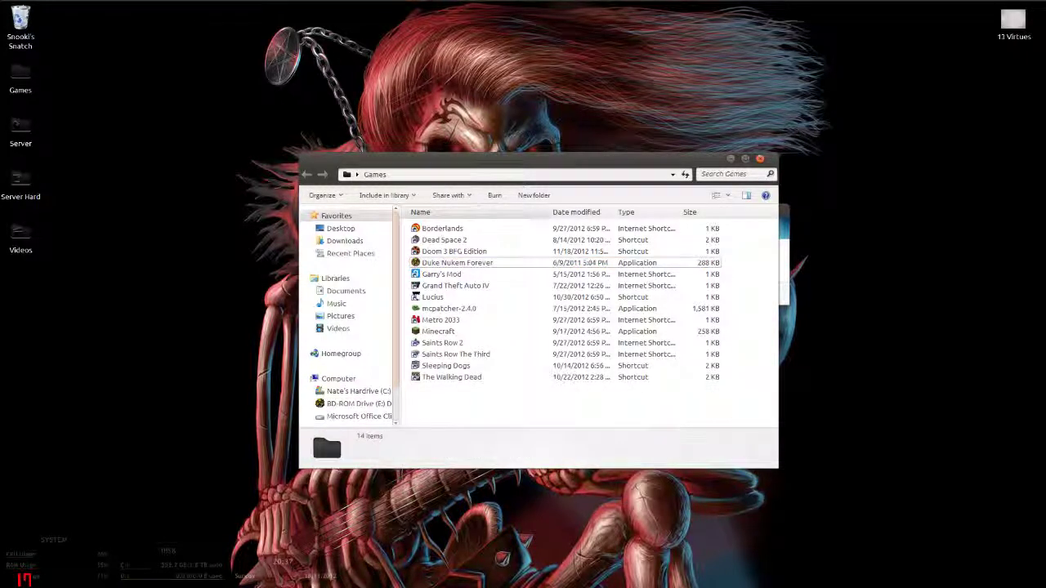
{"action": "left_click", "coordinate": [760, 158]}
{"action": "left_click_drag", "start_coordinate": [709, 211], "coordinate": [573, 229]}
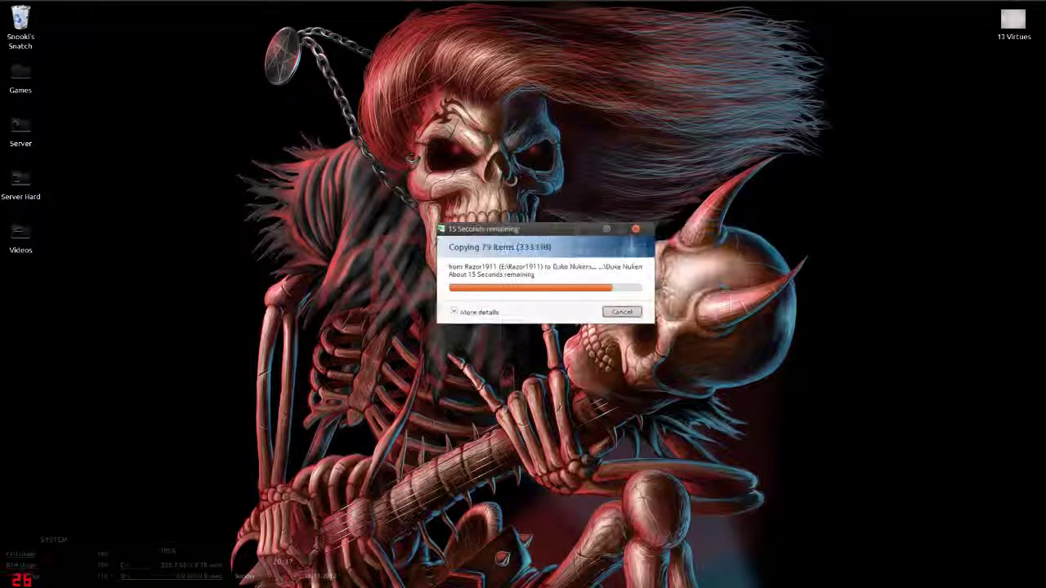